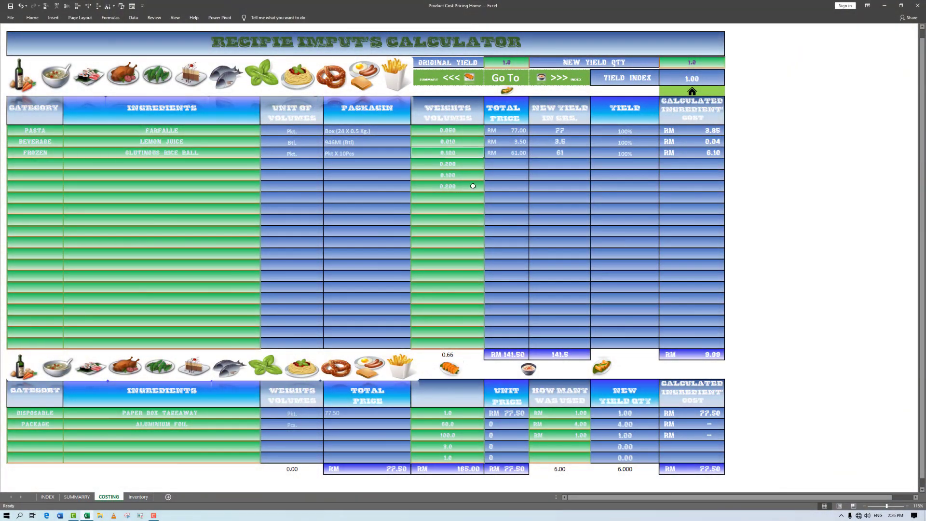
Set the Glutinous Rice Ball weight to 0.05 and clear the leftover weights in the empty rows beneath it
{"action": "type", "text": "0.05"}
{"action": "key", "text": "Return"}
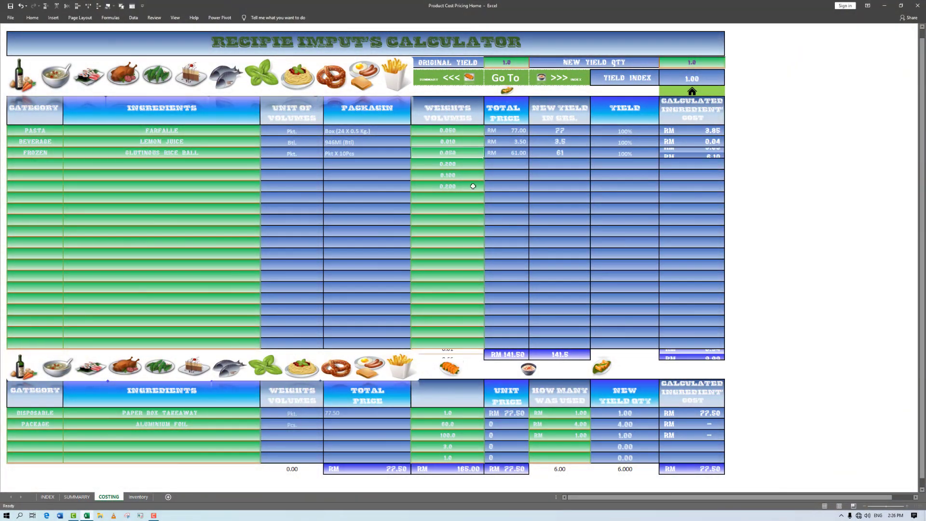
{"action": "left_click_drag", "start_coordinate": [447, 164], "coordinate": [448, 208]}
{"action": "key", "text": "Delete"}
Switch between the index and costing sheets, and try the EMPTY category link on the index
{"action": "left_click", "coordinate": [509, 78]}
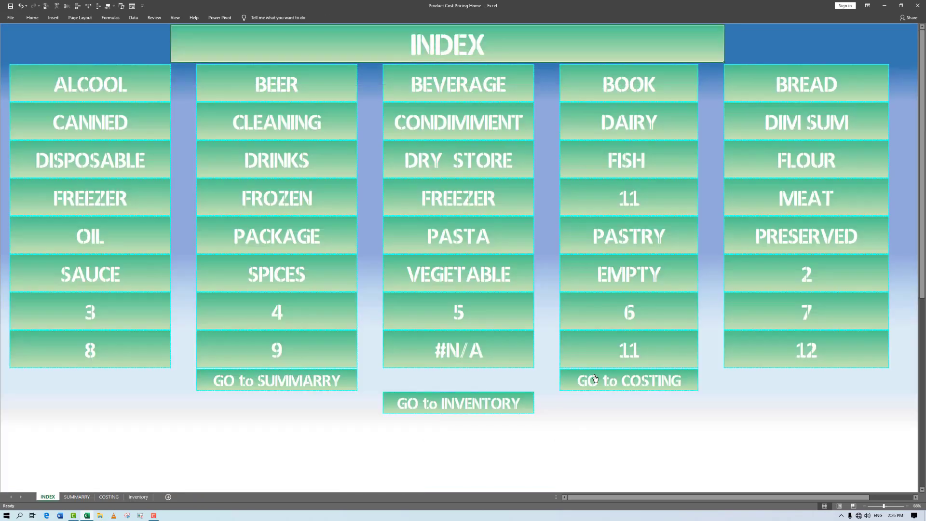
{"action": "left_click", "coordinate": [595, 379]}
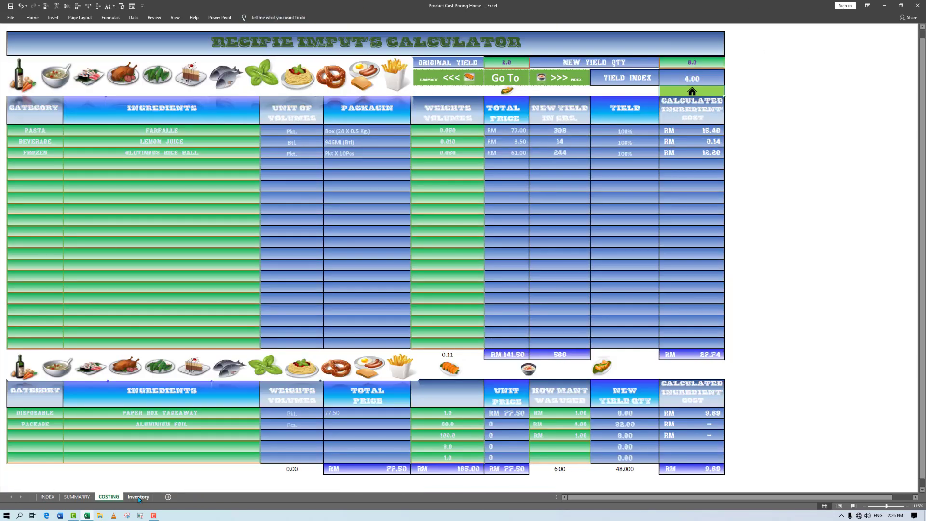
{"action": "left_click", "coordinate": [506, 78]}
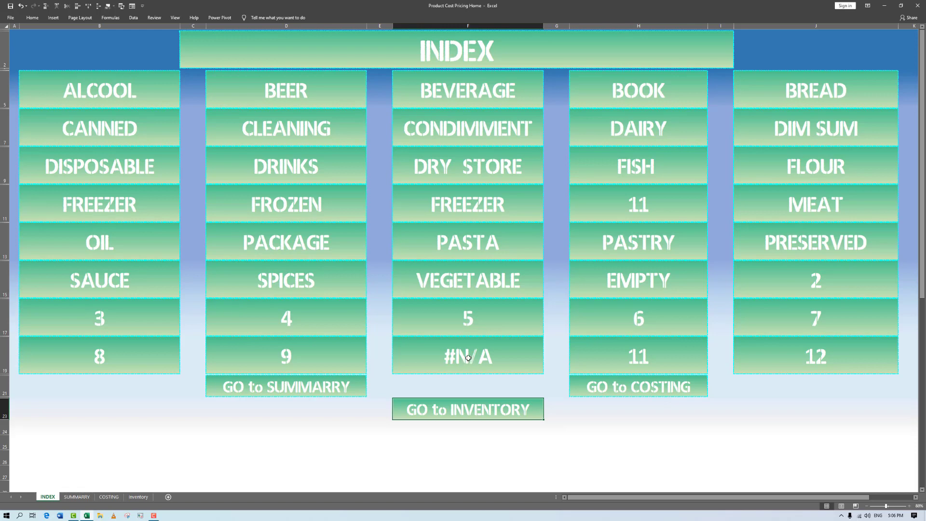
{"action": "left_click", "coordinate": [638, 284]}
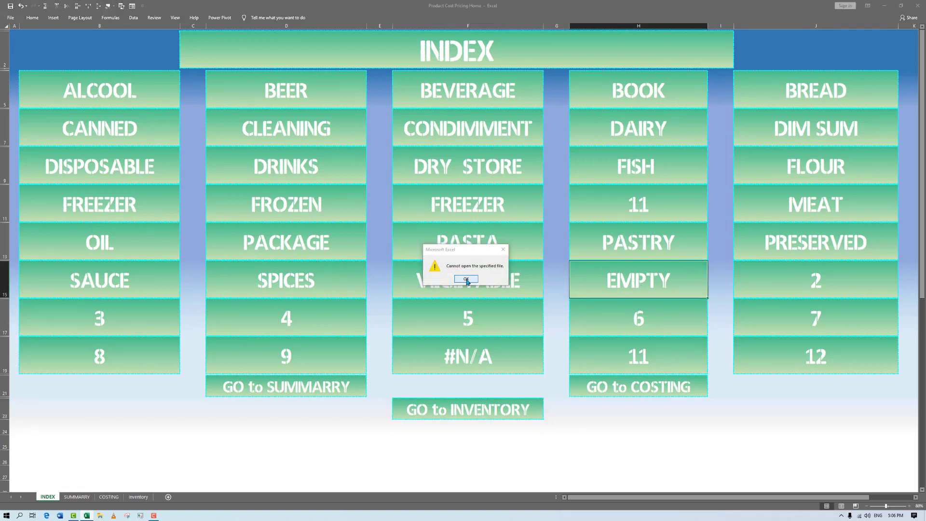
{"action": "left_click", "coordinate": [466, 278]}
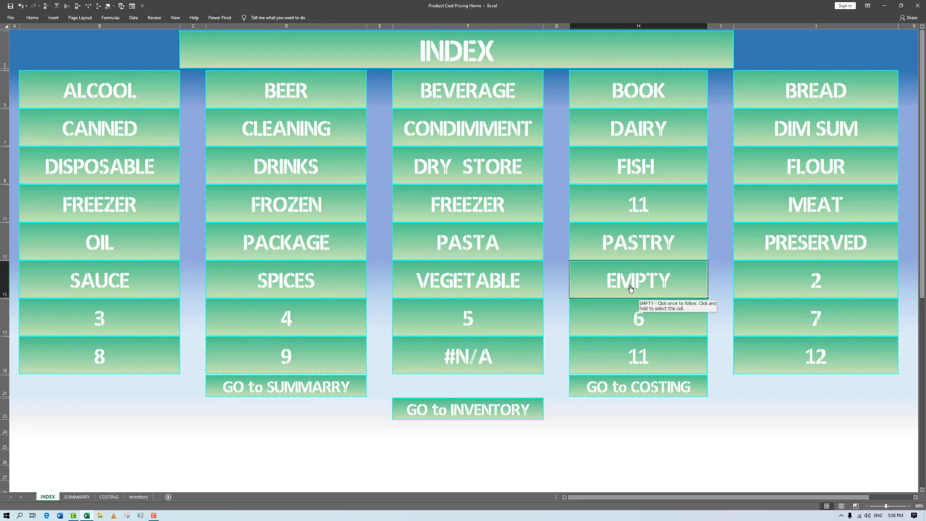
Follow the index's CLEANING link to the inventory, return to the index, and follow the link for category 4
{"action": "left_click", "coordinate": [262, 129]}
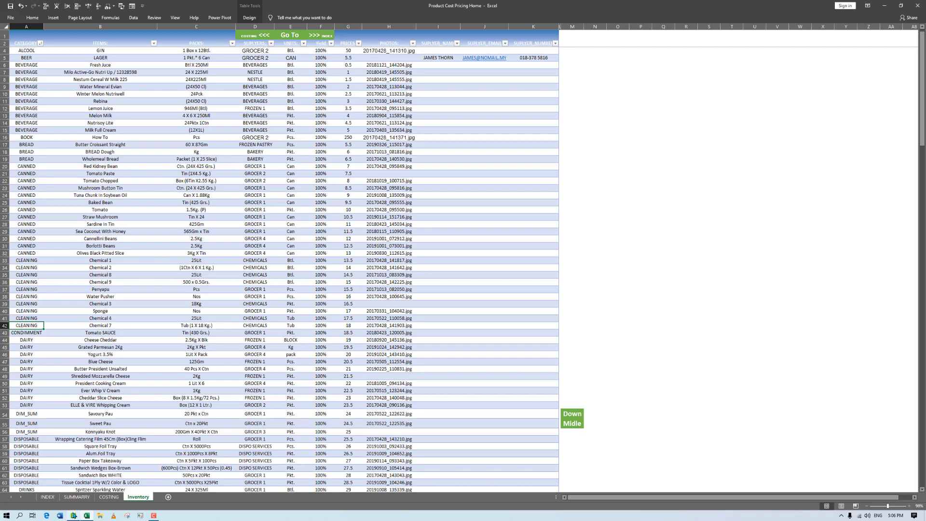
{"action": "left_click", "coordinate": [324, 37]}
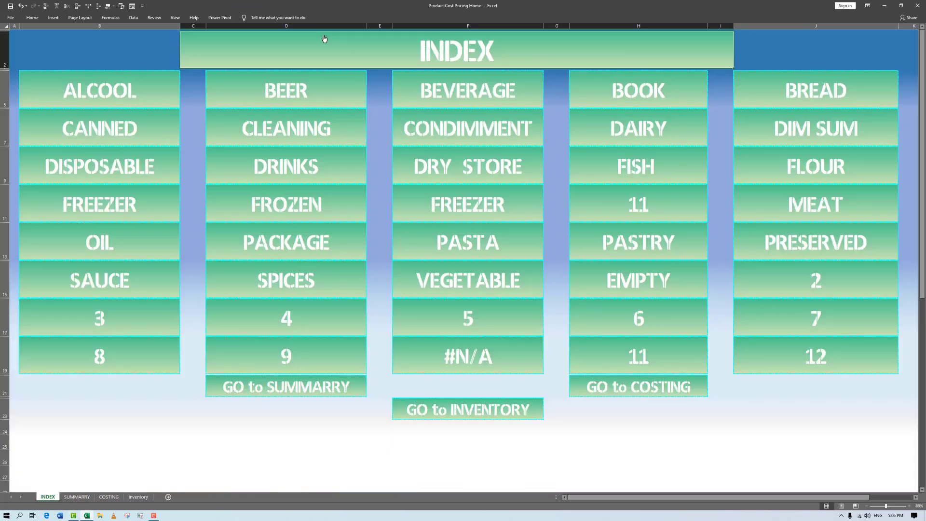
{"action": "left_click", "coordinate": [287, 322]}
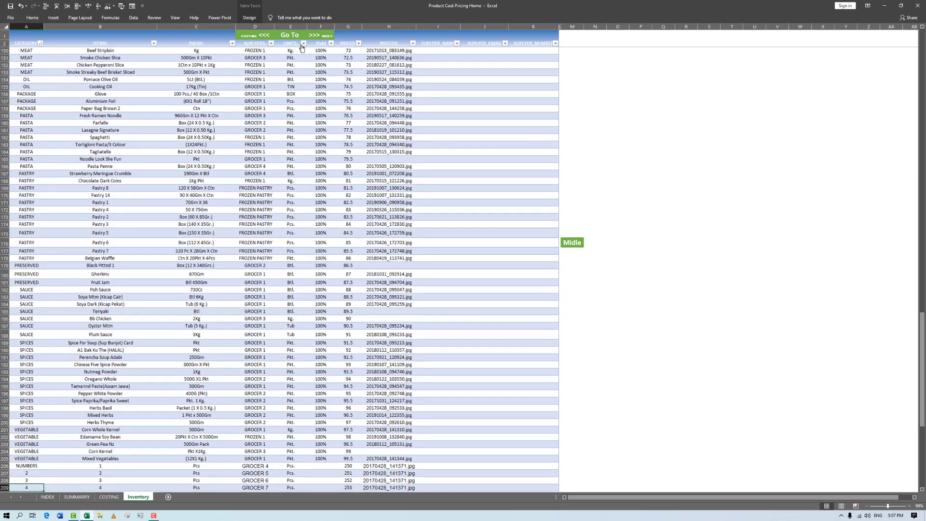
Jump to the middle and the end of the inventory list and look through the items in between
{"action": "left_click", "coordinate": [575, 245]}
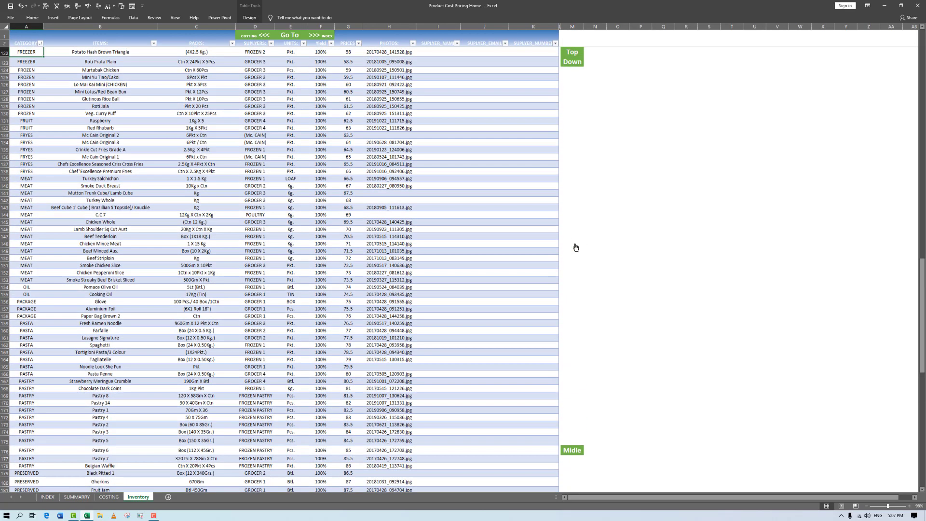
{"action": "left_click", "coordinate": [574, 63]}
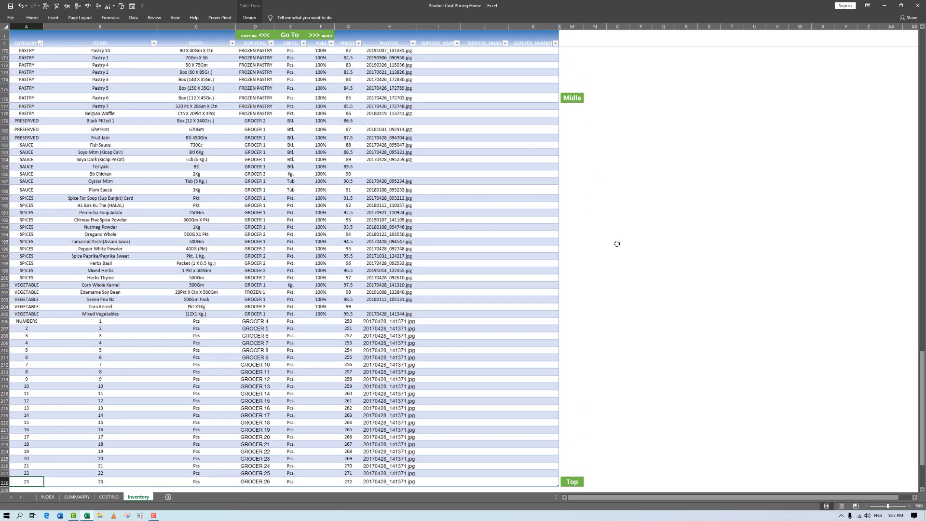
{"action": "scroll", "coordinate": [617, 244], "scroll_direction": "up", "scroll_amount": 19}
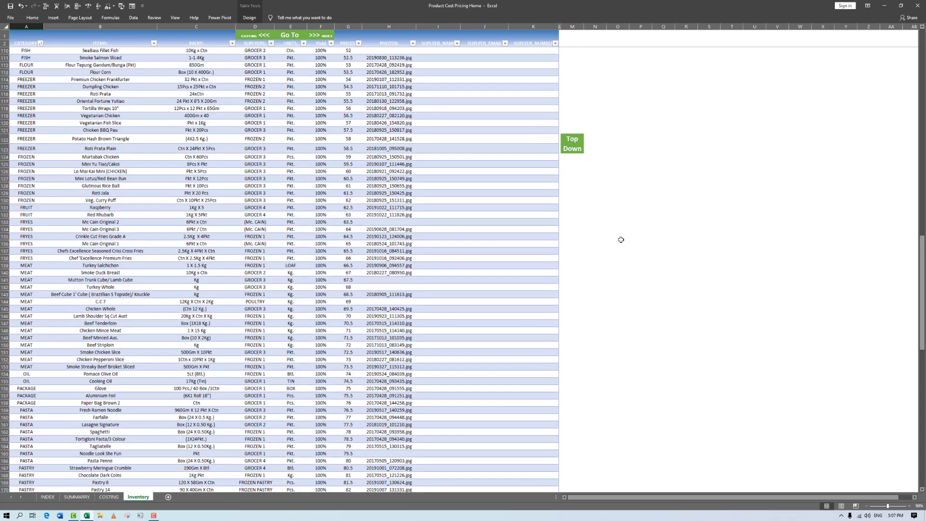
{"action": "scroll", "coordinate": [621, 240], "scroll_direction": "down", "scroll_amount": 3}
{"action": "scroll", "coordinate": [620, 241], "scroll_direction": "up", "scroll_amount": 3}
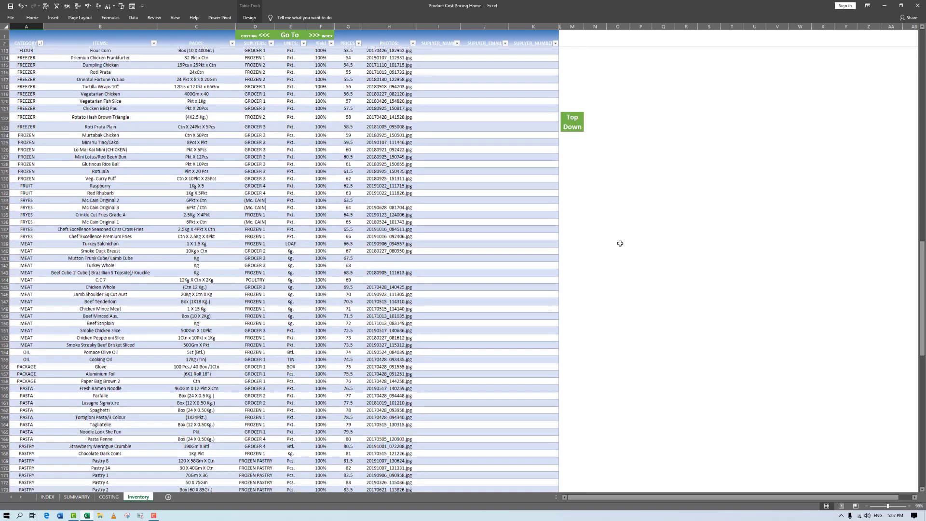
{"action": "scroll", "coordinate": [620, 243], "scroll_direction": "down", "scroll_amount": 19}
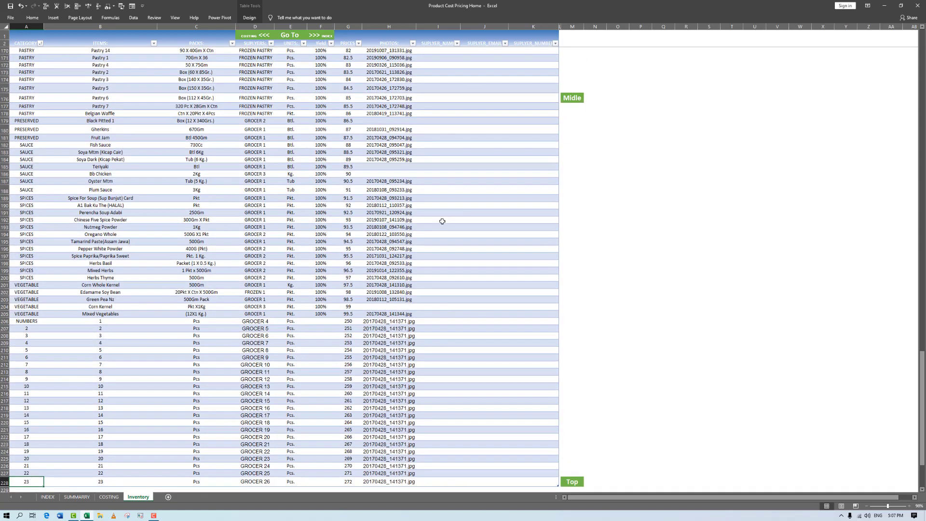
Return from the inventory to the costing sheet and open the category choices for the Bread Dough row
{"action": "left_click", "coordinate": [288, 36]}
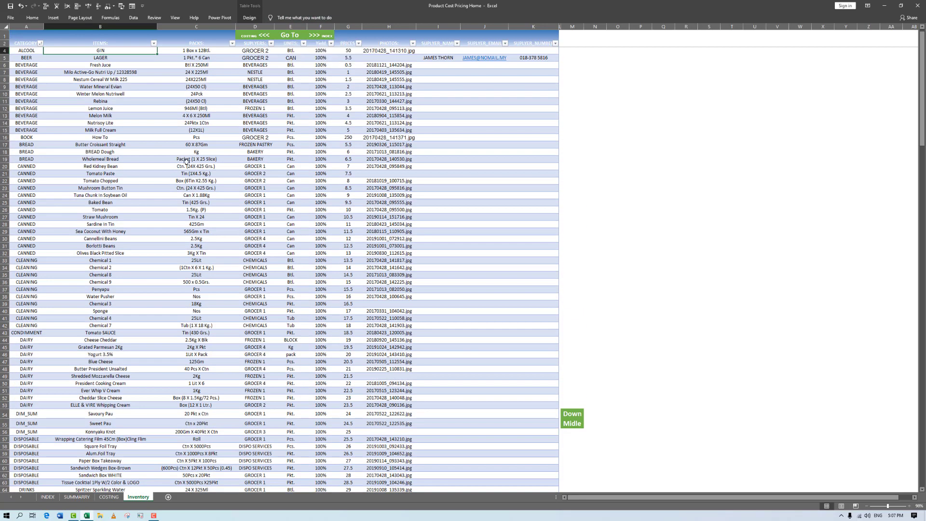
{"action": "left_click", "coordinate": [248, 39]}
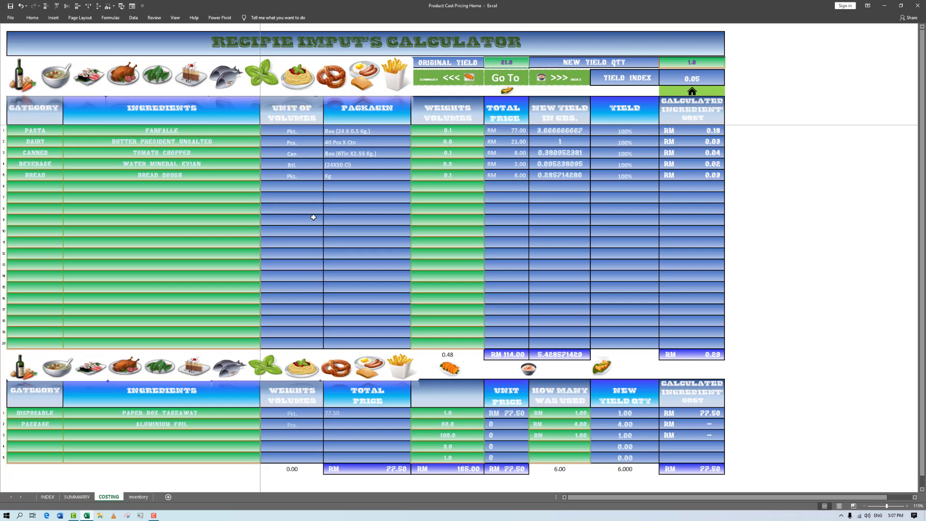
{"action": "left_click", "coordinate": [57, 177]}
{"action": "left_click", "coordinate": [67, 178]}
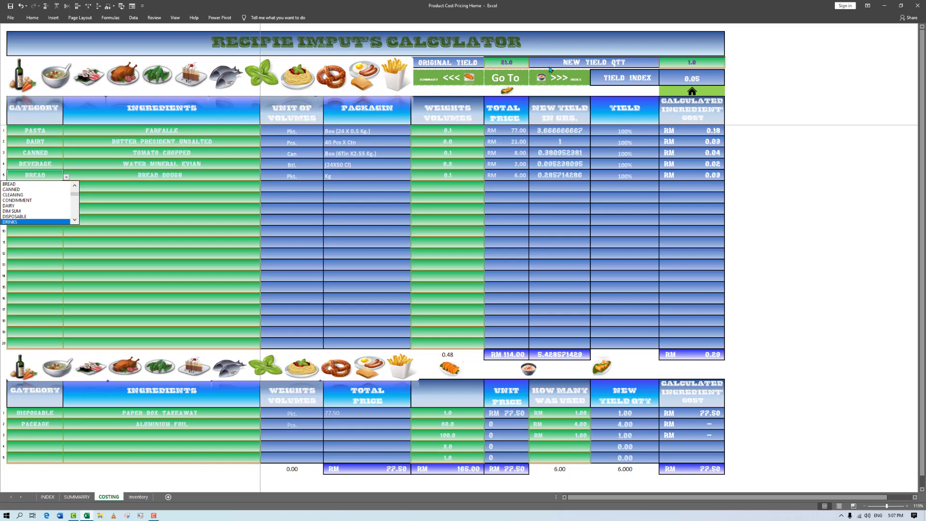
Set the recipe's original yield to 1
{"action": "left_click", "coordinate": [511, 65]}
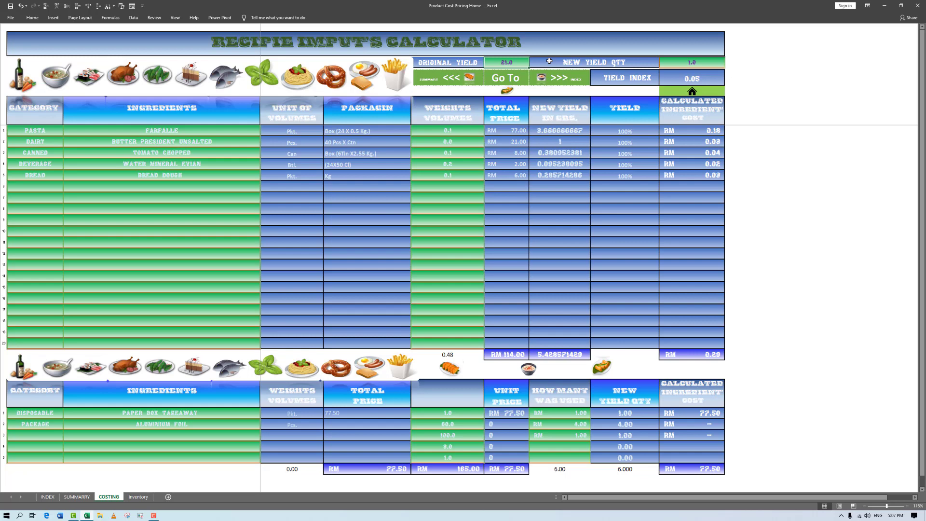
{"action": "type", "text": "1"}
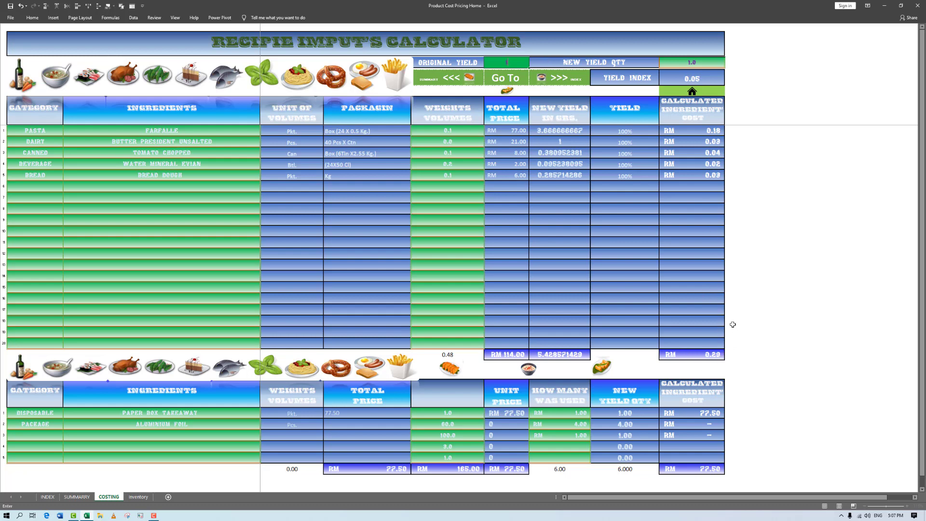
{"action": "key", "text": "Return"}
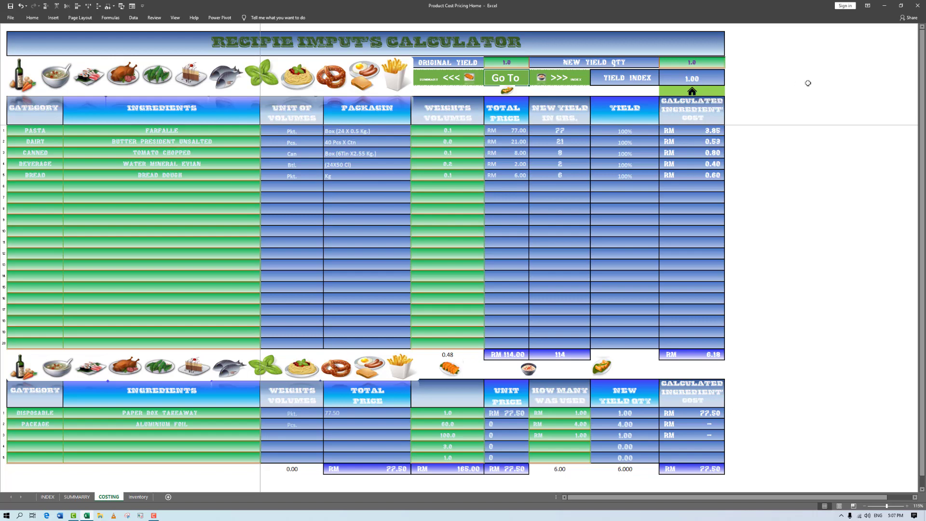
Look over the inventory sheet and return to the costing sheet
{"action": "key", "text": "ctrl+Page_Down"}
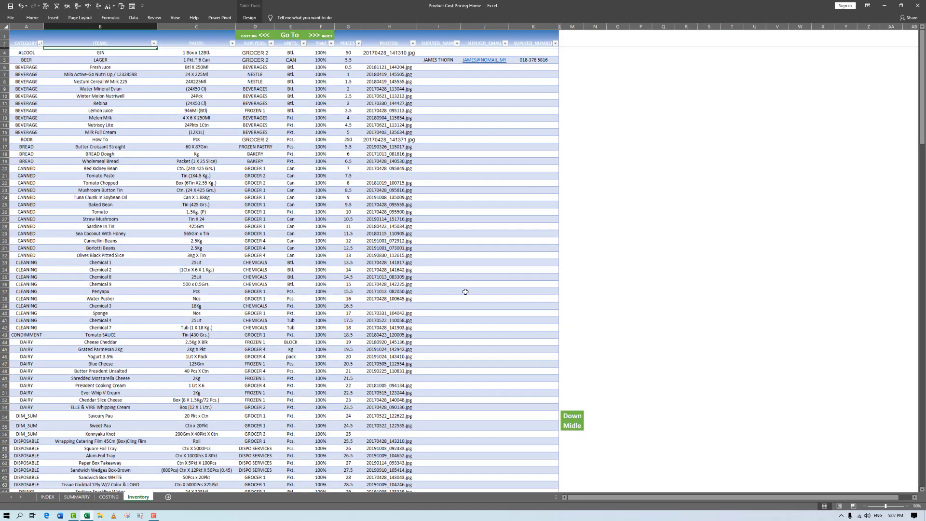
{"action": "left_click", "coordinate": [634, 130]}
{"action": "left_click", "coordinate": [664, 234]}
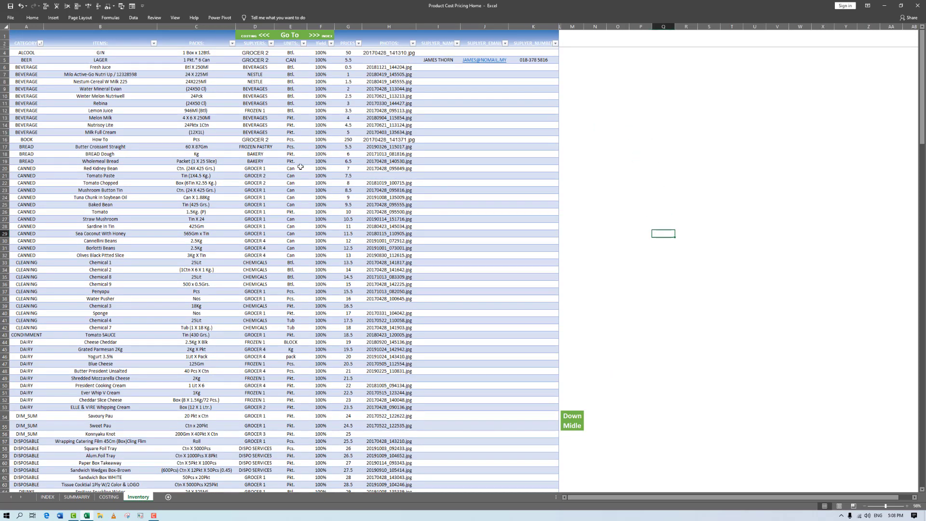
{"action": "key", "text": "ctrl+Page_Up"}
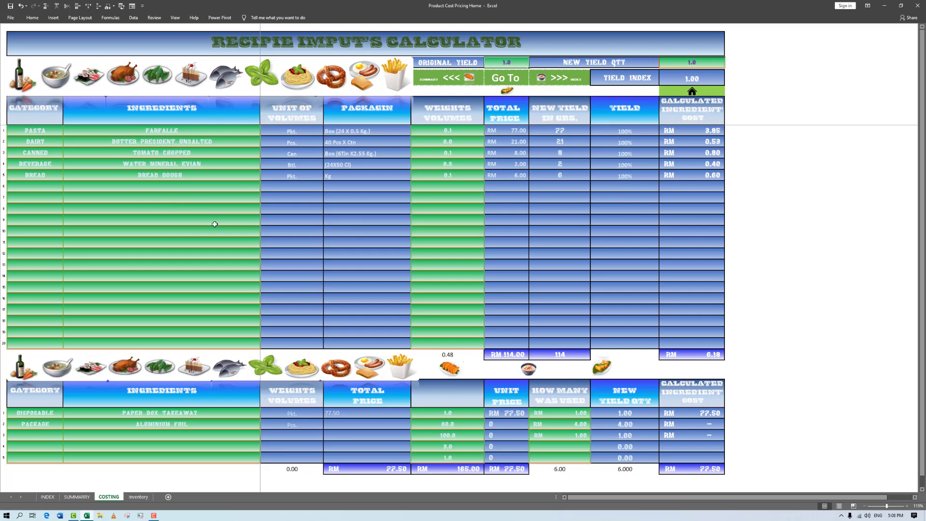
Choose category 4 for ingredient row 6 and select its ingredient cell
{"action": "left_click", "coordinate": [41, 186]}
{"action": "left_click", "coordinate": [67, 188]}
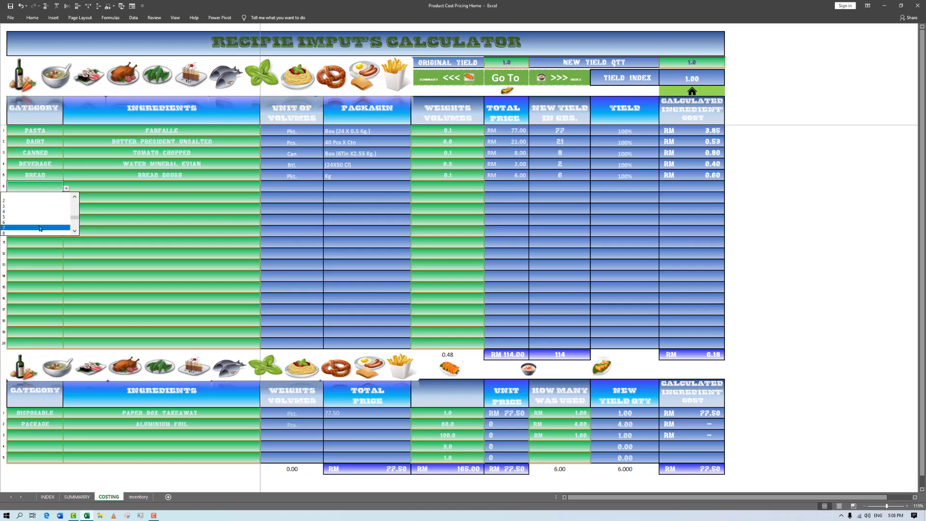
{"action": "left_click", "coordinate": [7, 211]}
{"action": "left_click", "coordinate": [123, 187]}
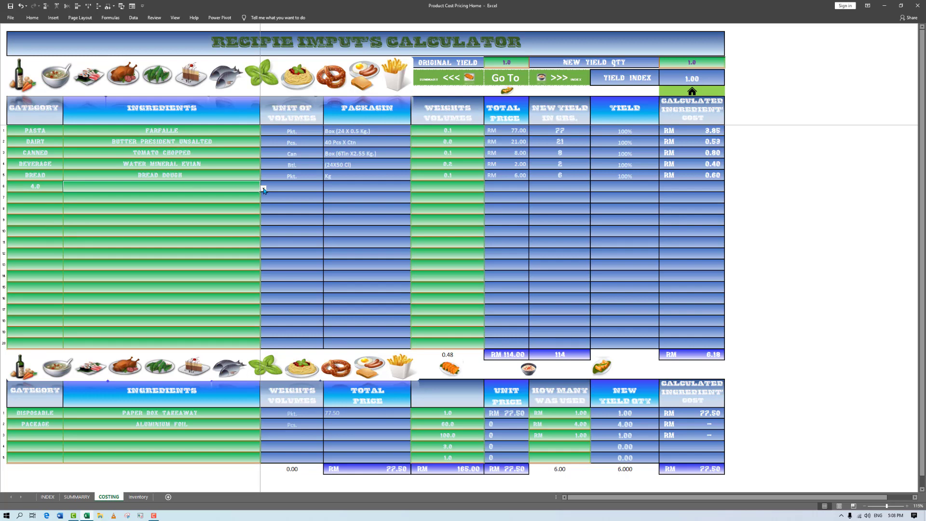
Set the category of ingredient row 6 to PASTA
{"action": "left_click", "coordinate": [56, 186]}
{"action": "left_click", "coordinate": [66, 189]}
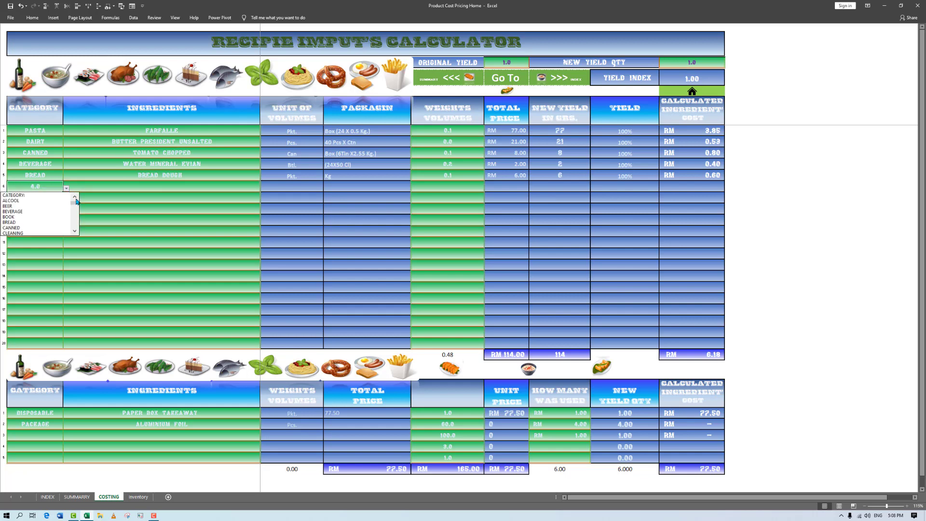
{"action": "left_click", "coordinate": [74, 233]}
{"action": "left_click", "coordinate": [74, 233]}
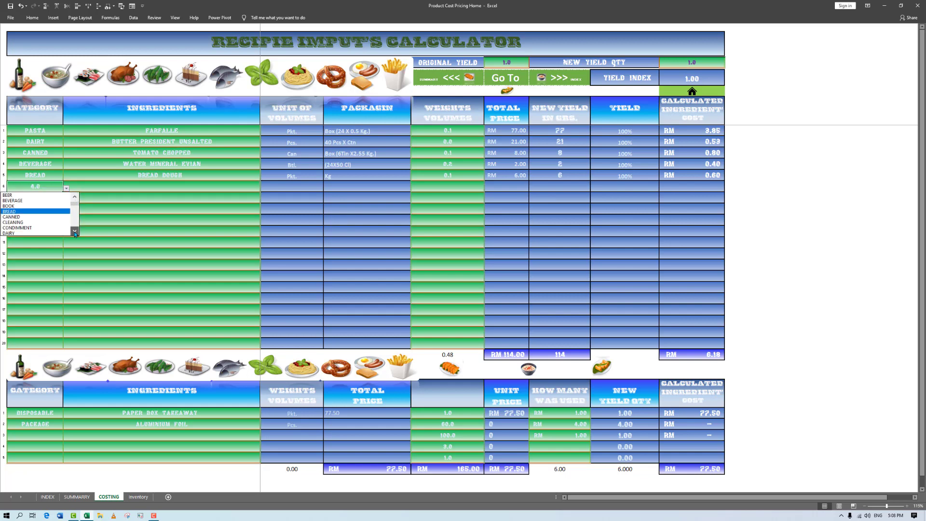
{"action": "left_click", "coordinate": [75, 233]}
{"action": "left_click", "coordinate": [75, 233]}
{"action": "left_click", "coordinate": [75, 233]}
{"action": "left_click", "coordinate": [75, 233]}
{"action": "left_click", "coordinate": [75, 233]}
{"action": "left_click", "coordinate": [75, 233]}
{"action": "left_click", "coordinate": [74, 233]}
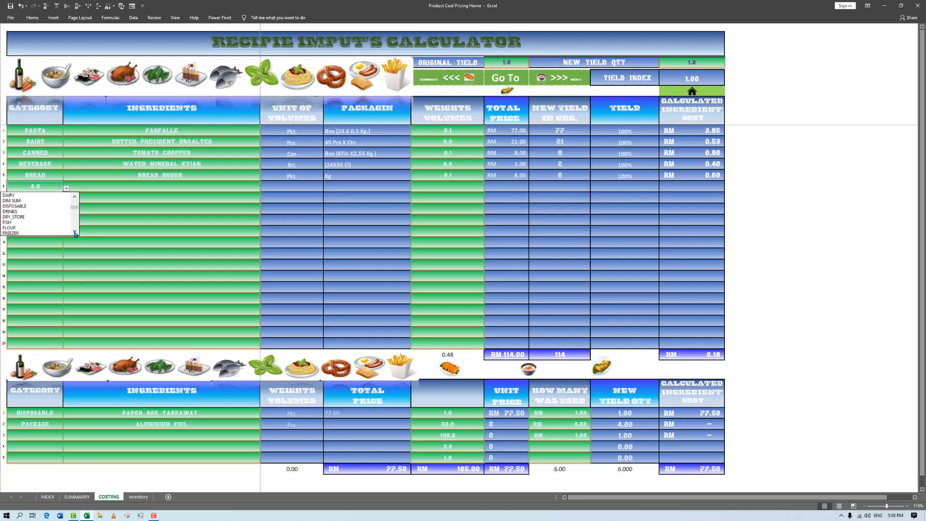
{"action": "left_click", "coordinate": [75, 233]}
{"action": "left_click", "coordinate": [75, 233]}
{"action": "left_click", "coordinate": [75, 233]}
{"action": "left_click", "coordinate": [75, 233]}
{"action": "left_click", "coordinate": [75, 233]}
{"action": "left_click", "coordinate": [75, 233]}
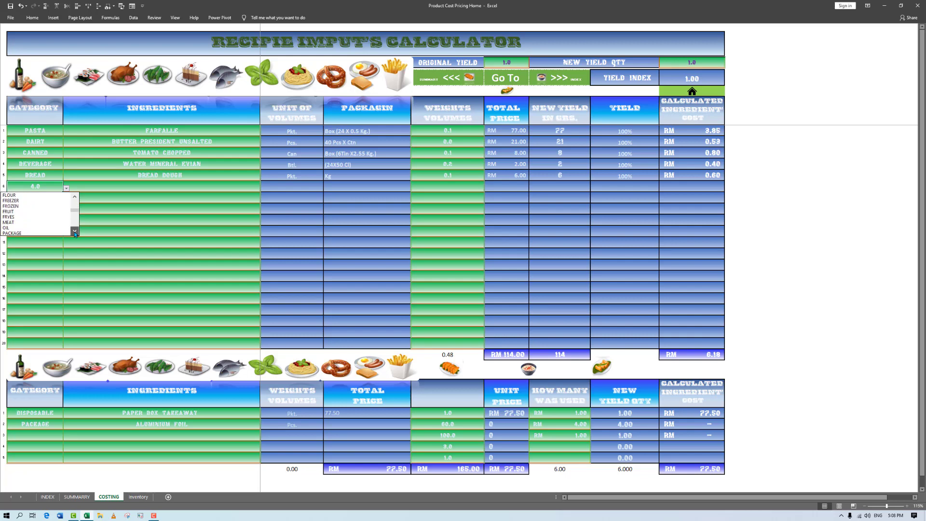
{"action": "left_click", "coordinate": [75, 233]}
{"action": "left_click", "coordinate": [74, 233]}
{"action": "left_click", "coordinate": [74, 233]}
{"action": "left_click", "coordinate": [75, 233]}
{"action": "left_click", "coordinate": [74, 233]}
{"action": "left_click", "coordinate": [75, 233]}
{"action": "left_click", "coordinate": [74, 233]}
{"action": "left_click", "coordinate": [74, 233]}
{"action": "left_click", "coordinate": [75, 233]}
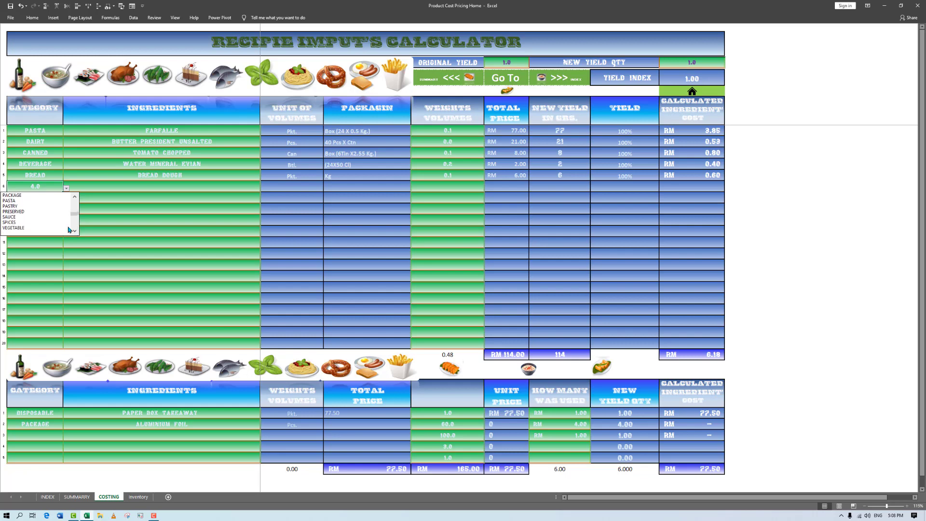
{"action": "left_click", "coordinate": [16, 201]}
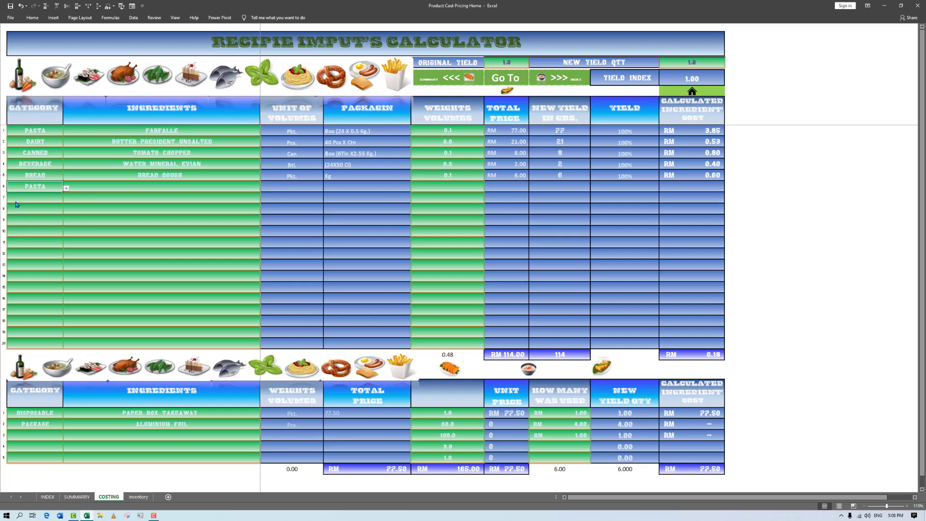
Choose Lasagne Signature as the ingredient in row 6 and set its weight to 0.2
{"action": "left_click", "coordinate": [247, 185]}
{"action": "left_click", "coordinate": [264, 190]}
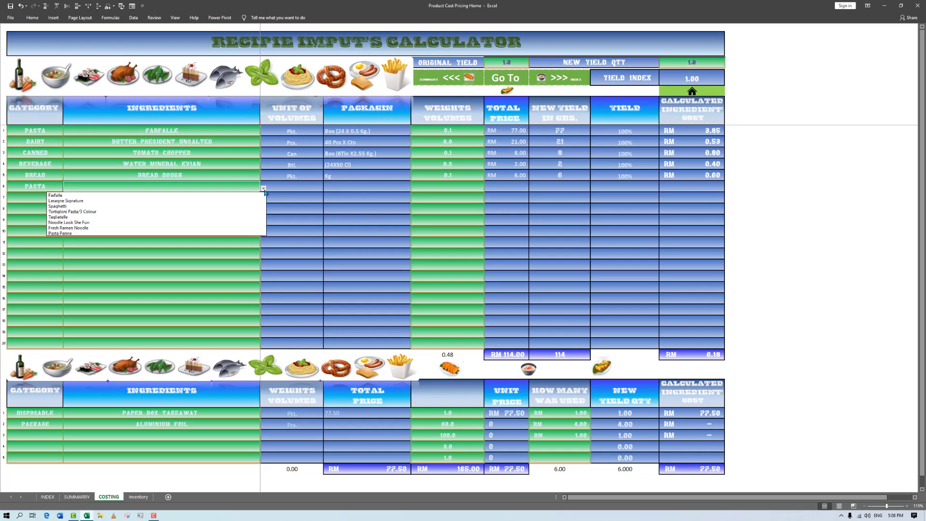
{"action": "left_click", "coordinate": [161, 199]}
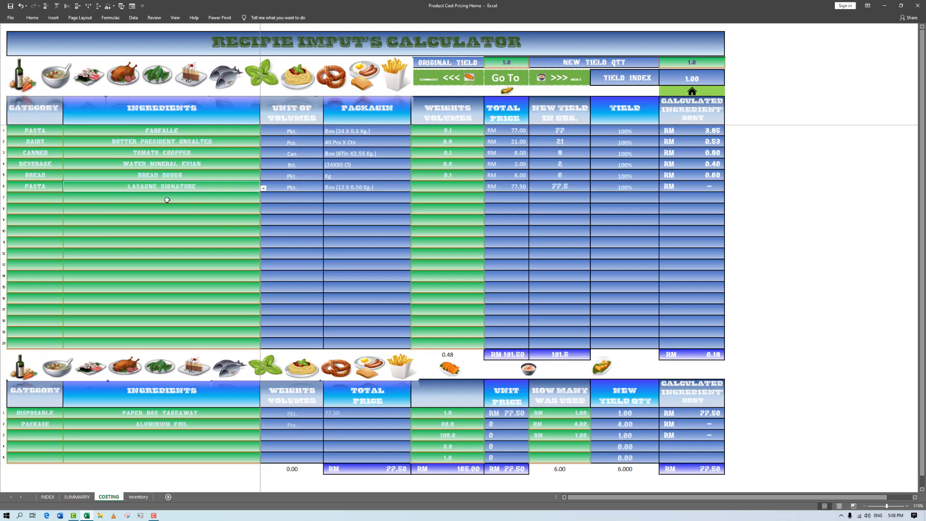
{"action": "left_click", "coordinate": [436, 189]}
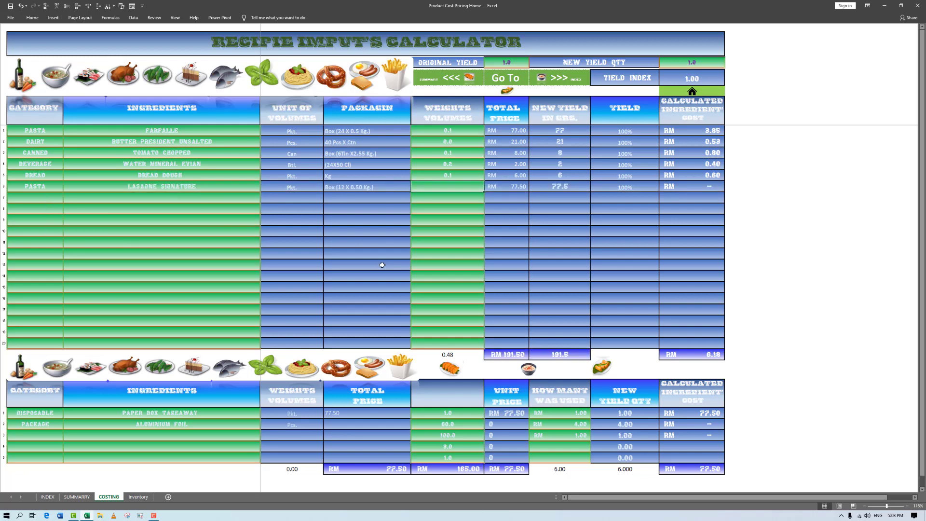
{"action": "type", "text": ".2"}
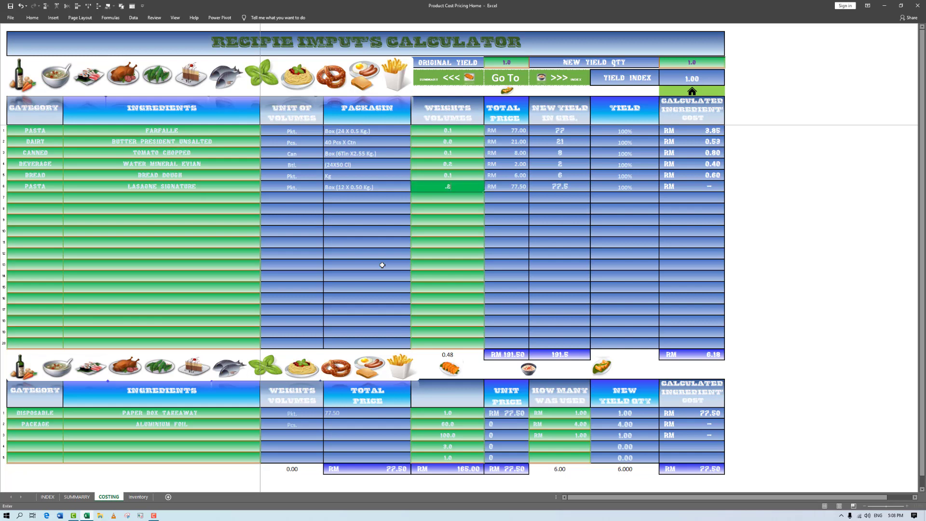
{"action": "key", "text": "Return"}
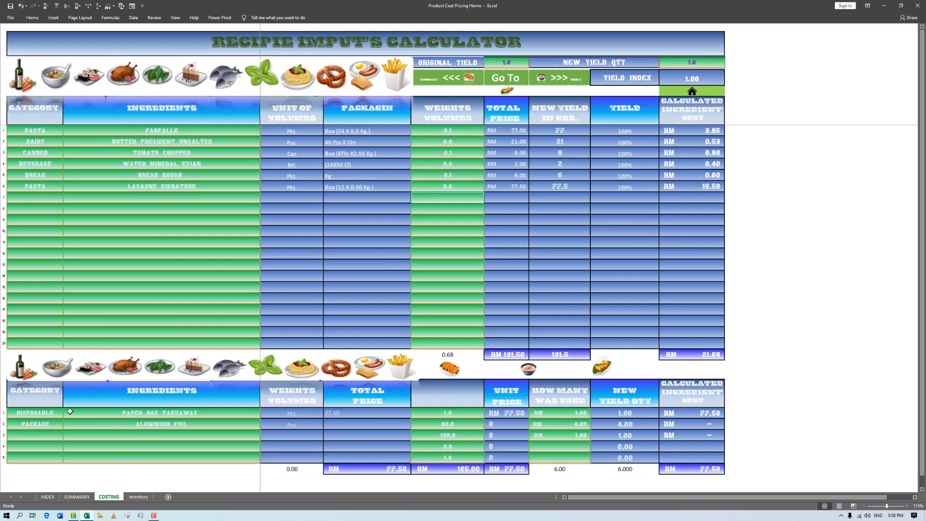
Look over the inventory and index sheets, and open the summary sheet
{"action": "left_click", "coordinate": [506, 80]}
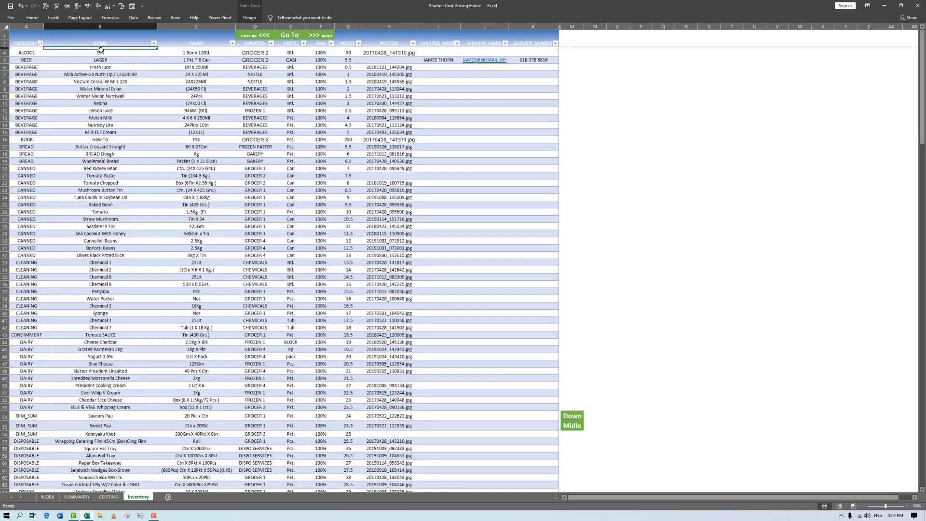
{"action": "left_click", "coordinate": [326, 38]}
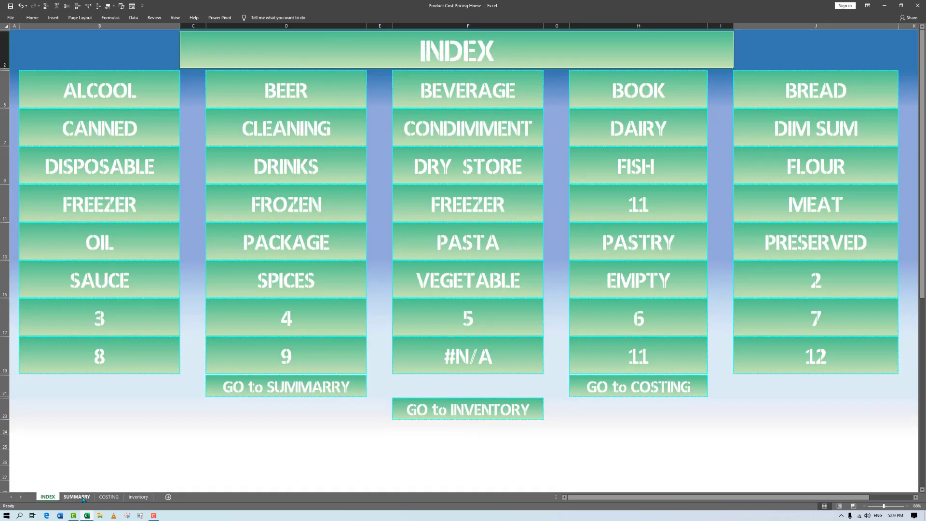
{"action": "left_click", "coordinate": [81, 497]}
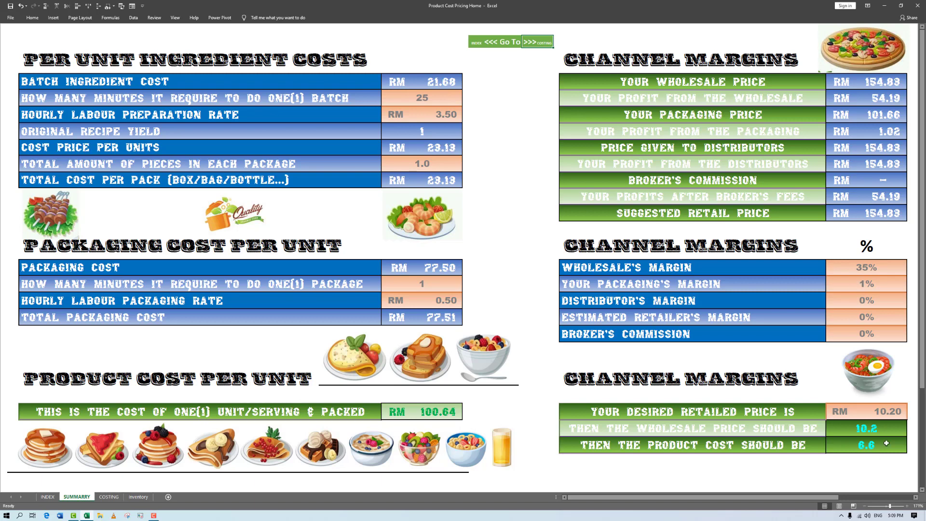
Set the packaging margin to 25%, distributor's margin to 15%, estimated retailer's margin to 50% and broker's commission to 15%
{"action": "left_click", "coordinate": [848, 285]}
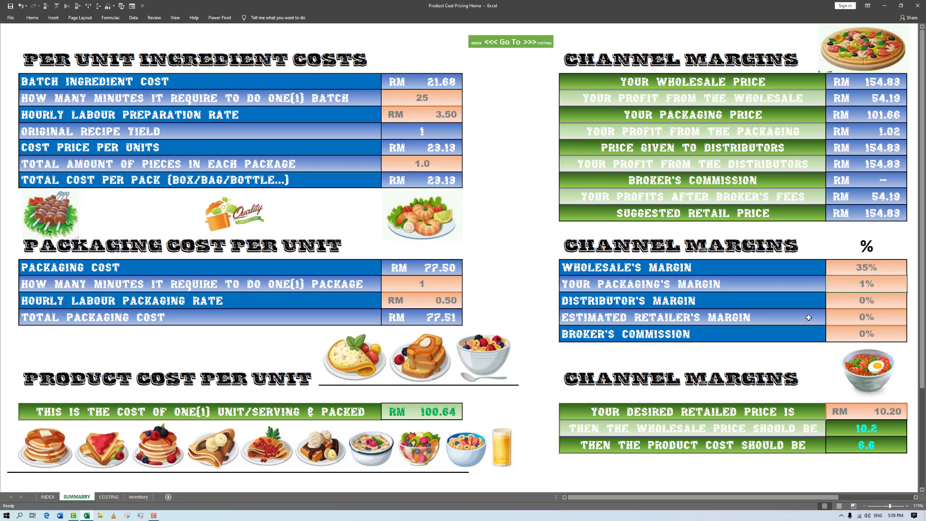
{"action": "type", "text": "25"}
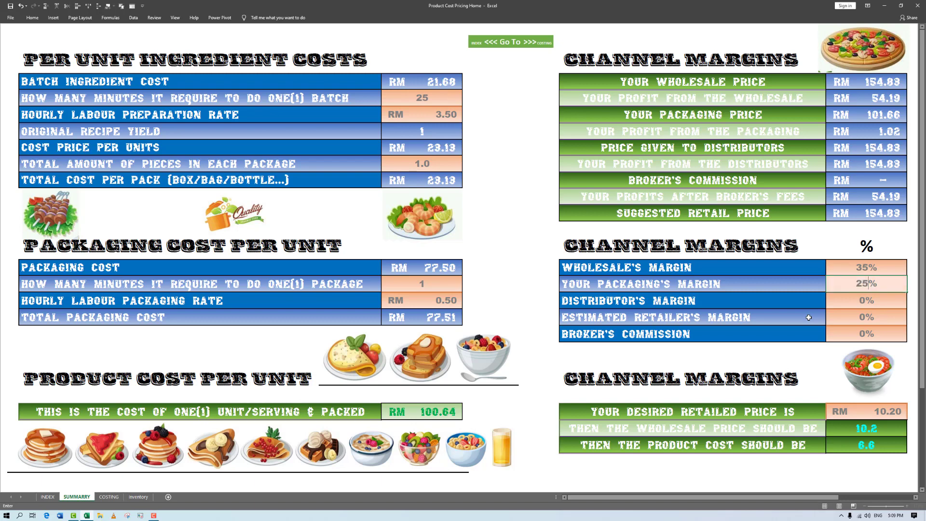
{"action": "key", "text": "Return"}
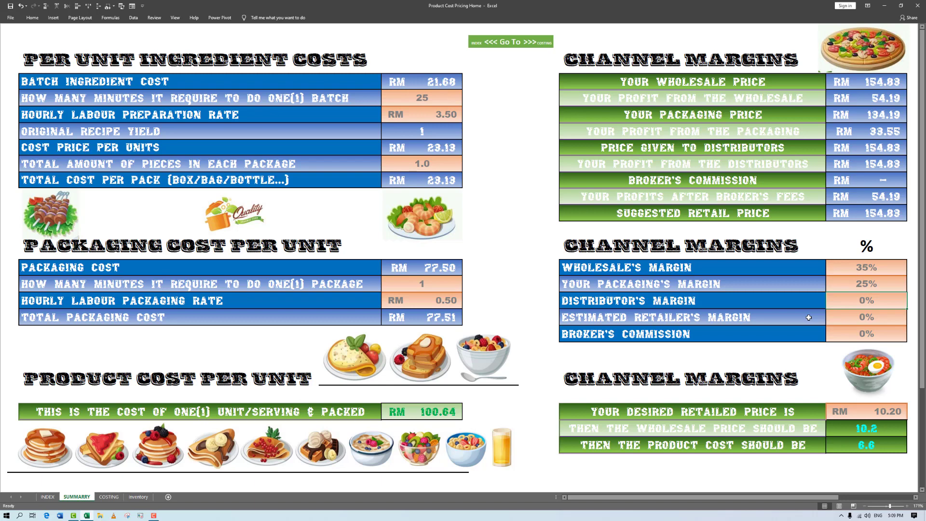
{"action": "type", "text": "15"}
{"action": "key", "text": "Return"}
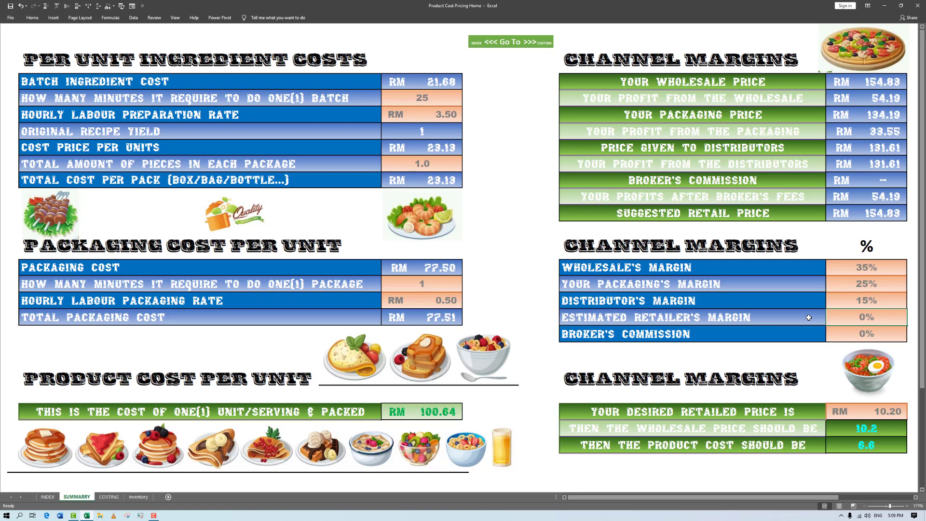
{"action": "type", "text": "50"}
{"action": "key", "text": "Return"}
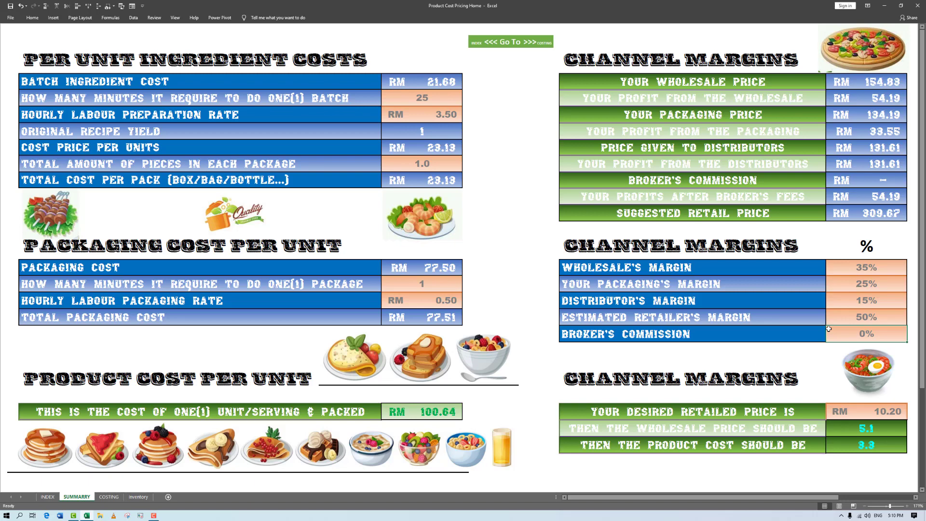
{"action": "type", "text": "15"}
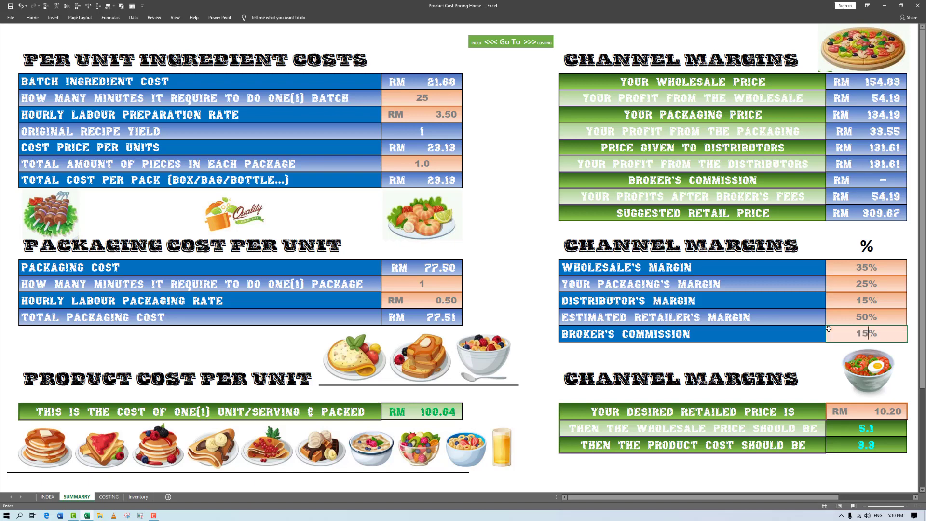
{"action": "key", "text": "Return"}
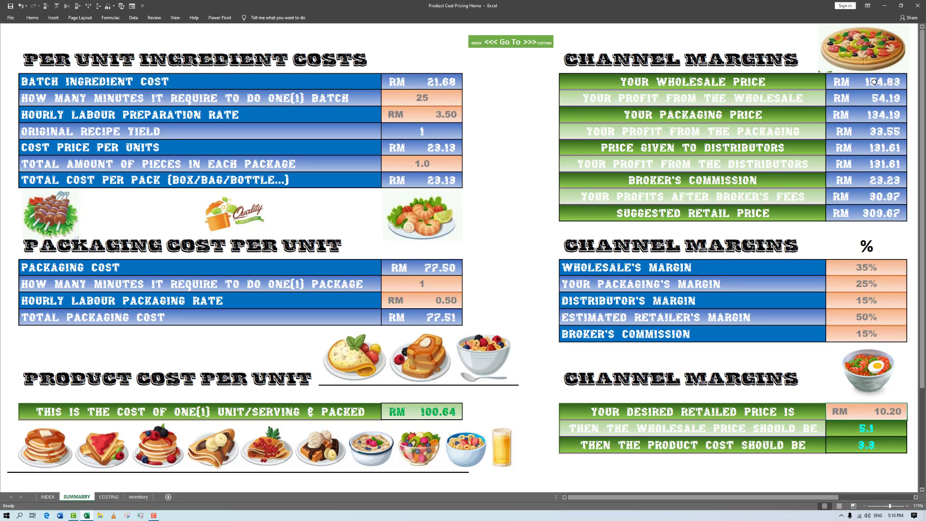
Return to the costing sheet and clear the categories and ingredients in rows 2 to 6
{"action": "left_click", "coordinate": [544, 42]}
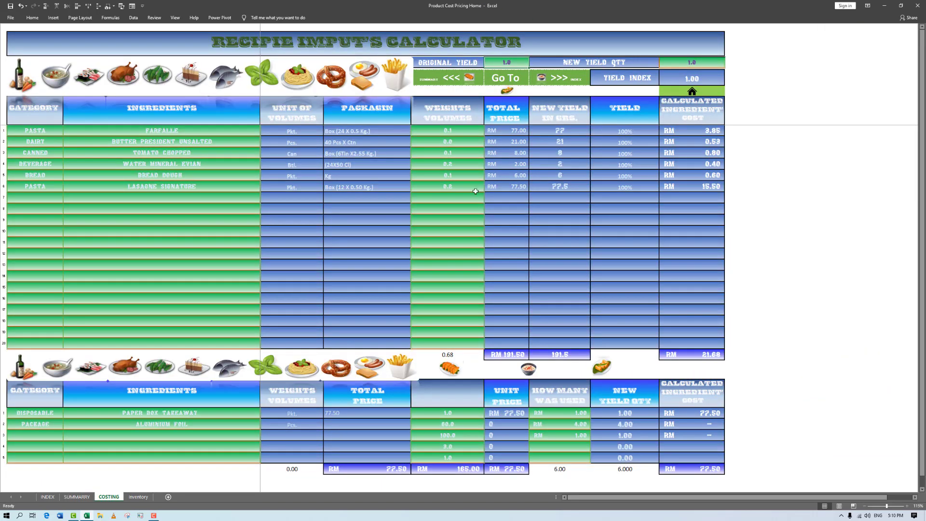
{"action": "left_click", "coordinate": [22, 140]}
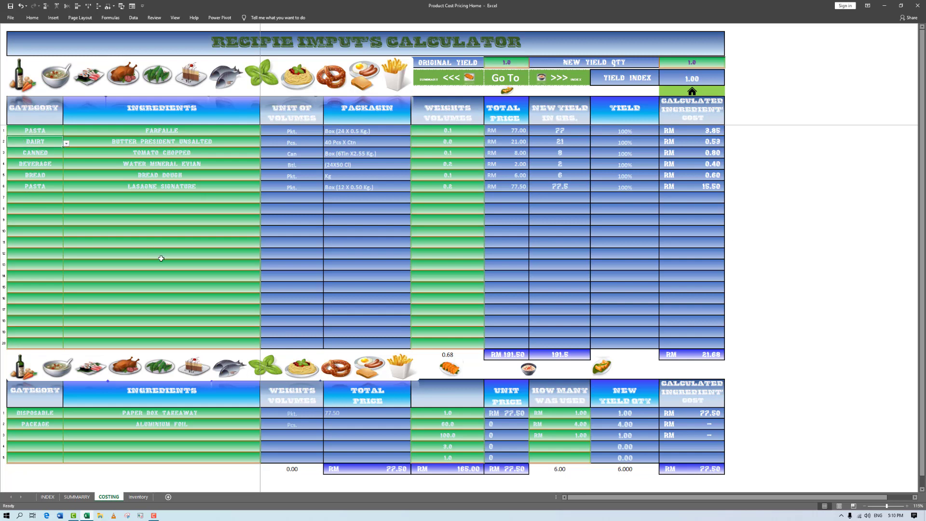
{"action": "key", "text": "shift+Right"}
{"action": "key", "text": "shift+Down"}
{"action": "key", "text": "shift+Down"}
{"action": "key", "text": "shift+Down"}
{"action": "key", "text": "shift+Down"}
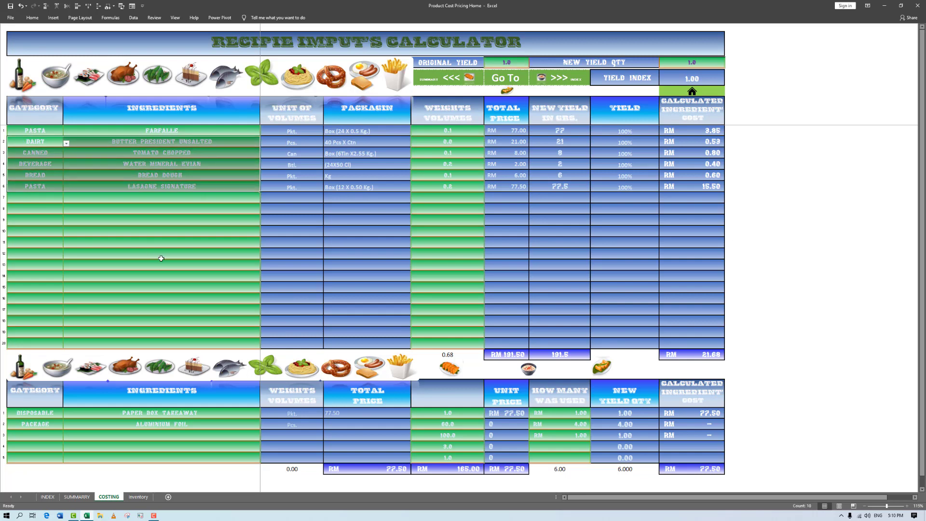
{"action": "key", "text": "Delete"}
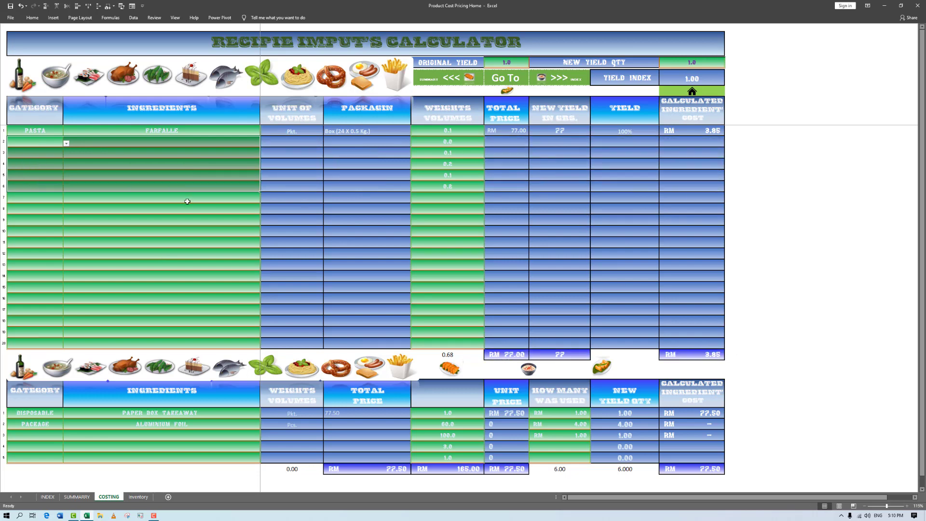
{"action": "left_click", "coordinate": [140, 230]}
Set ingredient row 2 to the BEVERAGE category with Lemon Juice as its ingredient
{"action": "left_click", "coordinate": [32, 144]}
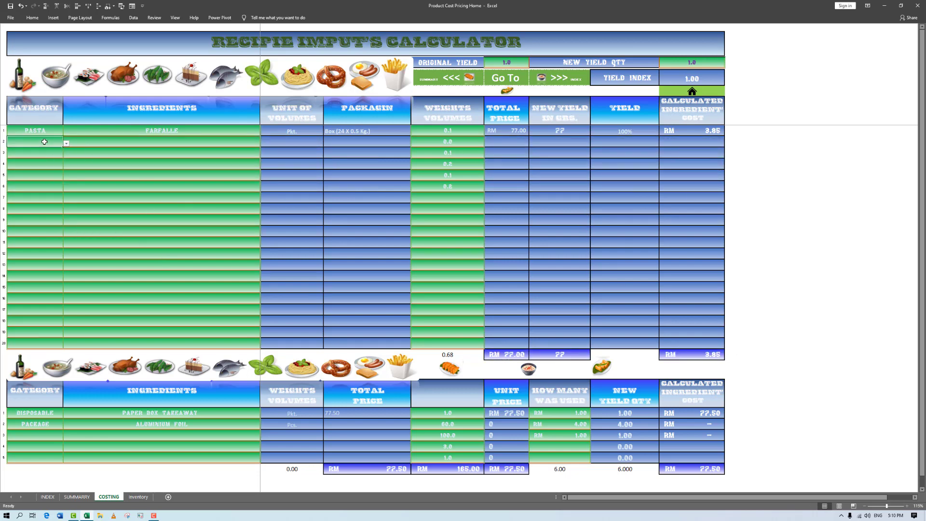
{"action": "left_click", "coordinate": [66, 144]}
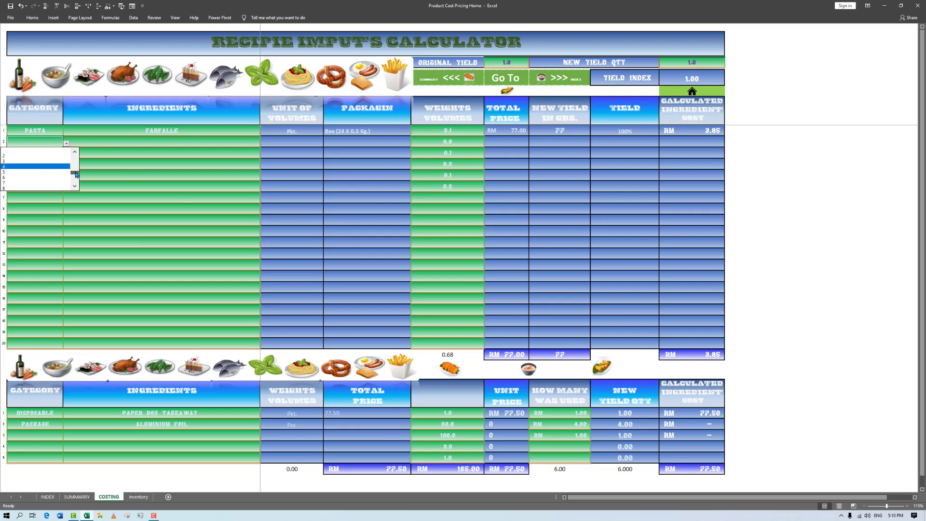
{"action": "scroll", "coordinate": [29, 166], "scroll_direction": "up", "scroll_amount": 2}
{"action": "left_click", "coordinate": [19, 170]}
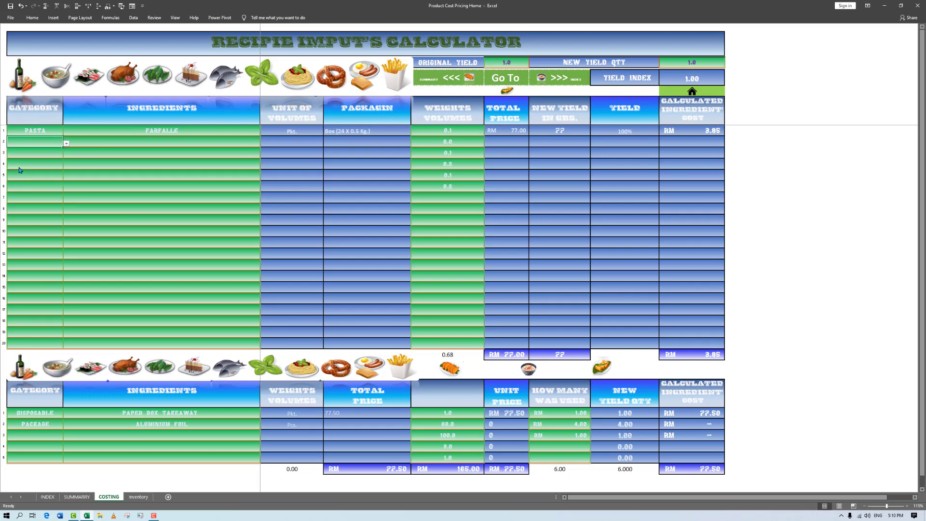
{"action": "left_click", "coordinate": [170, 143]}
{"action": "left_click", "coordinate": [263, 144]}
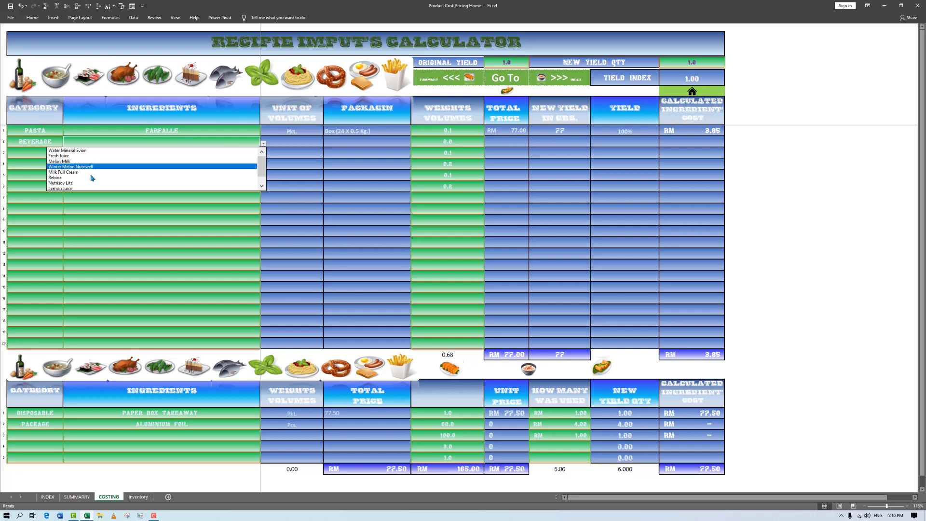
{"action": "left_click", "coordinate": [74, 188]}
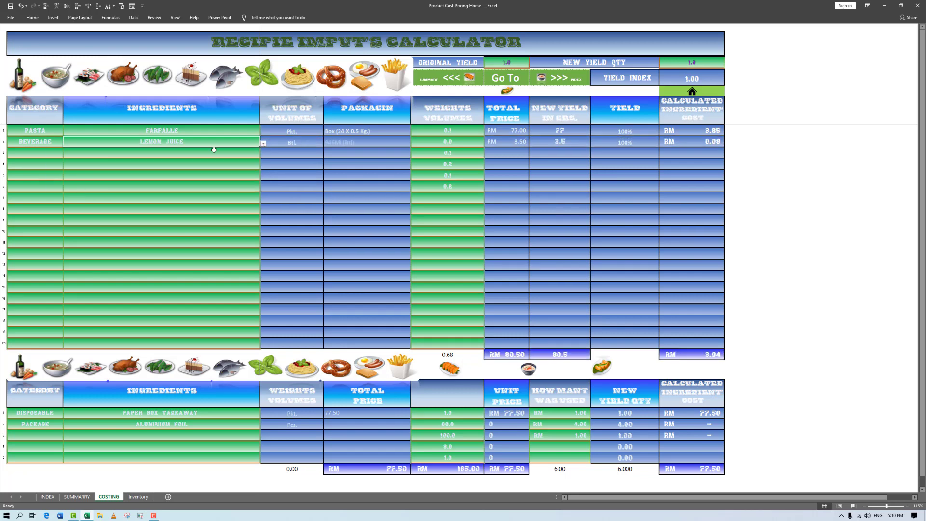
Set the weight of the Lemon Juice in row 2 to 0.01
{"action": "left_click", "coordinate": [447, 142]}
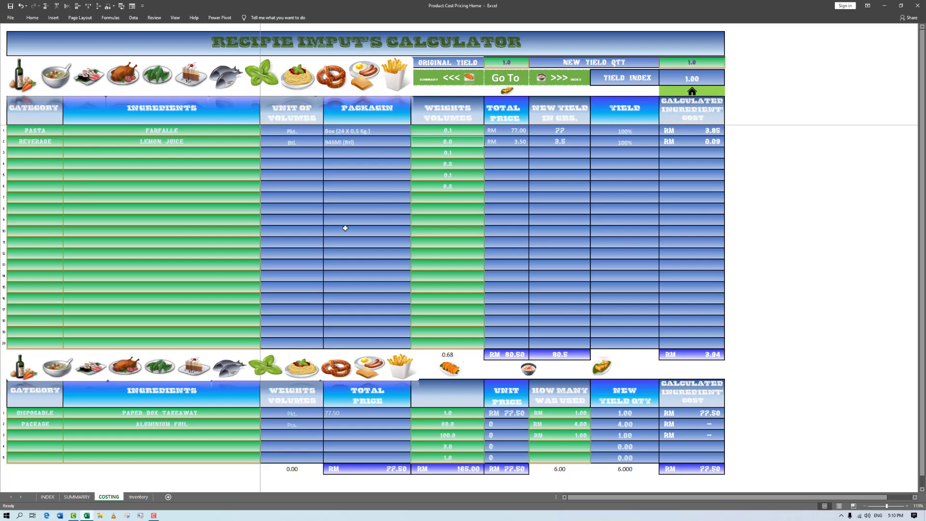
{"action": "type", "text": "."}
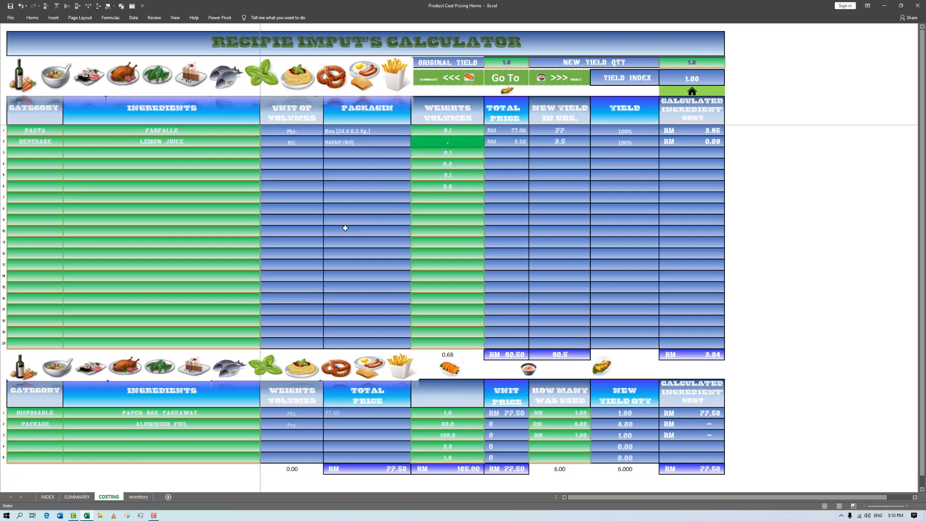
{"action": "type", "text": "01"}
{"action": "key", "text": "Return"}
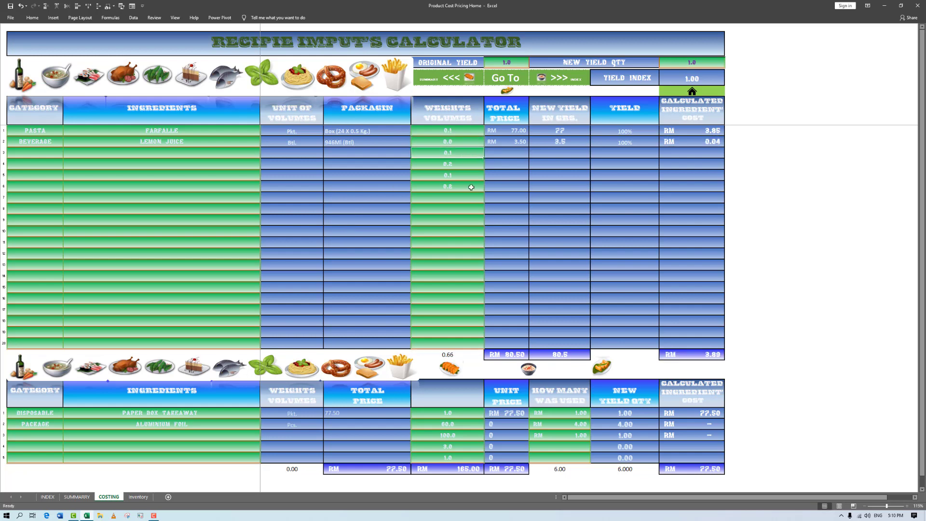
Select the weights and volumes cells of ingredient rows 1 to 20 and look at their number formatting options
{"action": "key", "text": "Up"}
{"action": "key", "text": "Up"}
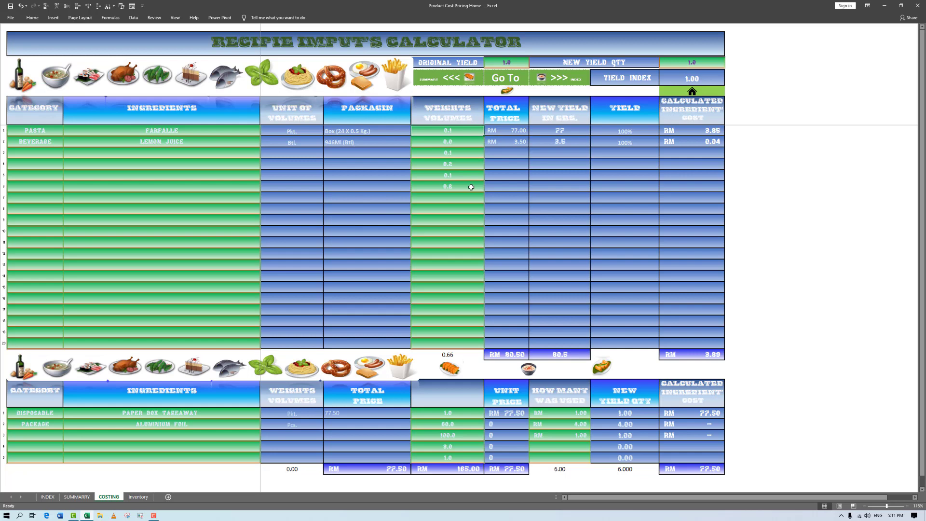
{"action": "key", "text": "shift+Down"}
{"action": "key", "text": "shift+Down"}
{"action": "key", "text": "shift+Down"}
{"action": "key", "text": "shift+Down"}
{"action": "key", "text": "shift+Down"}
{"action": "key", "text": "shift+Down"}
{"action": "key", "text": "shift+Down"}
{"action": "key", "text": "shift+Down"}
{"action": "key", "text": "shift+Down"}
{"action": "key", "text": "shift+Down"}
{"action": "key", "text": "shift+Down"}
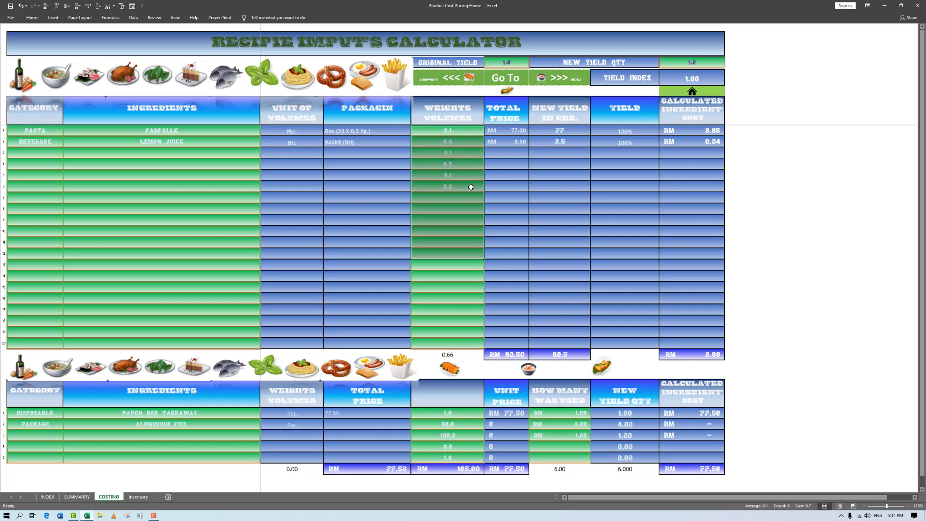
{"action": "key", "text": "shift+Down"}
{"action": "key", "text": "shift+Down"}
{"action": "key", "text": "shift+Down"}
{"action": "key", "text": "shift+Down"}
{"action": "key", "text": "shift+Down"}
{"action": "key", "text": "shift+Down"}
{"action": "key", "text": "shift+Down"}
{"action": "key", "text": "shift+Down"}
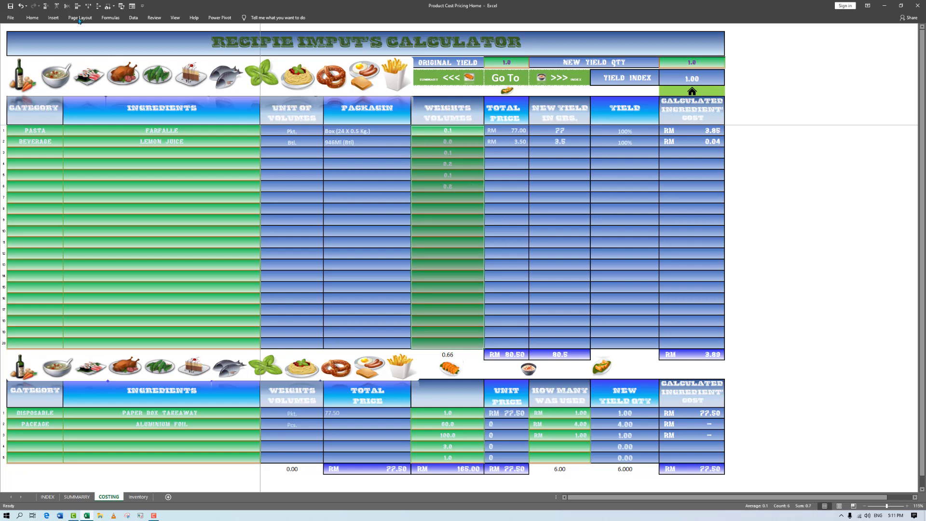
{"action": "left_click", "coordinate": [32, 18]}
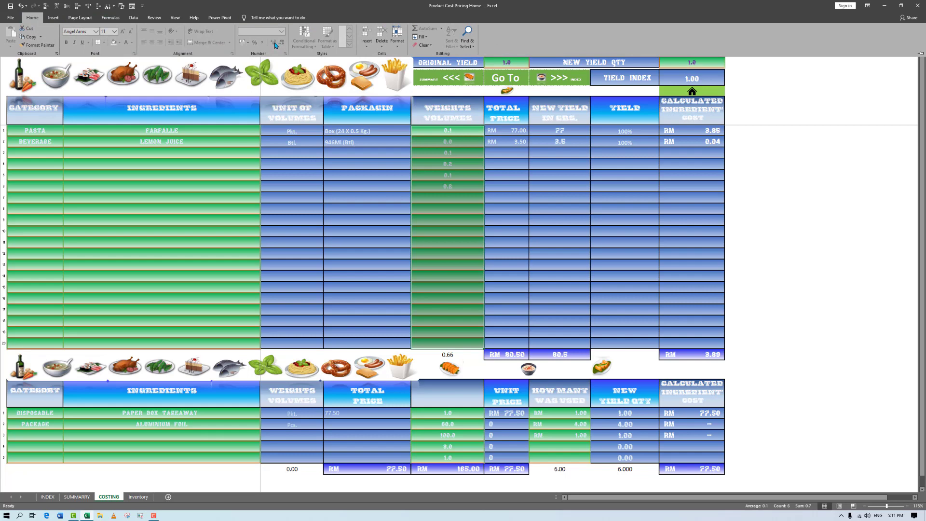
{"action": "left_click", "coordinate": [761, 158]}
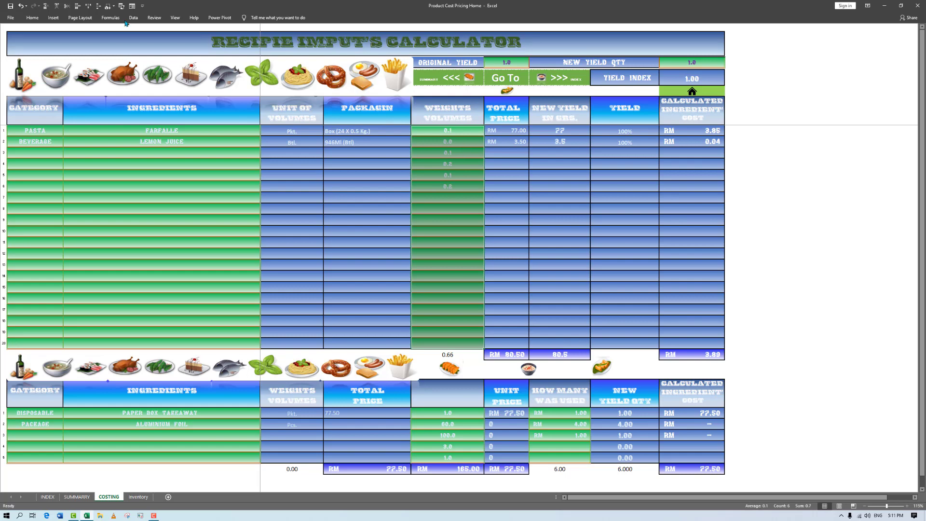
Unprotect the costing sheet and display the selected weights and volumes cells with three decimal places
{"action": "left_click", "coordinate": [157, 19]}
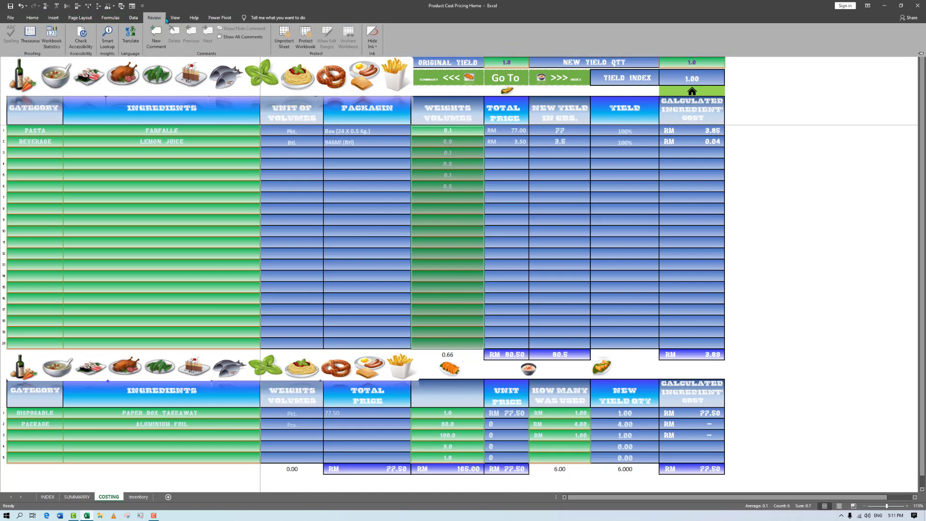
{"action": "left_click", "coordinate": [284, 42]}
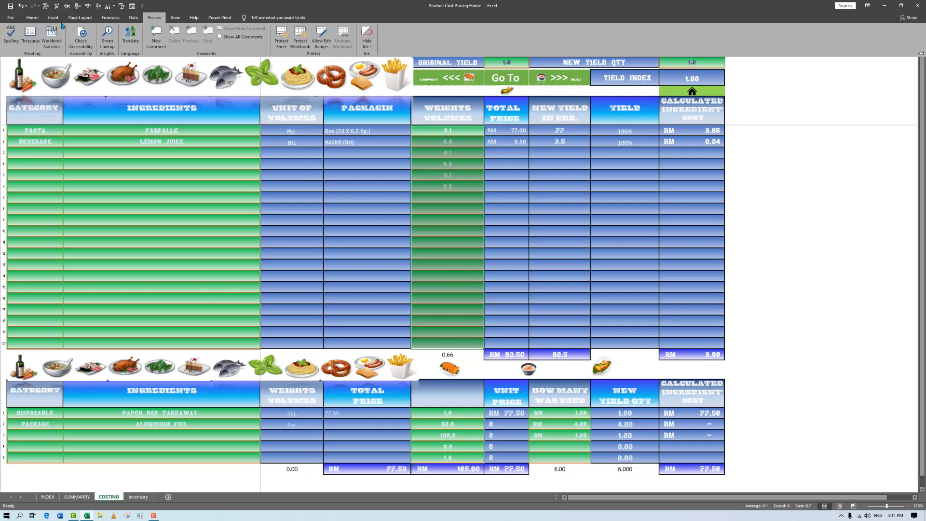
{"action": "left_click", "coordinate": [33, 18]}
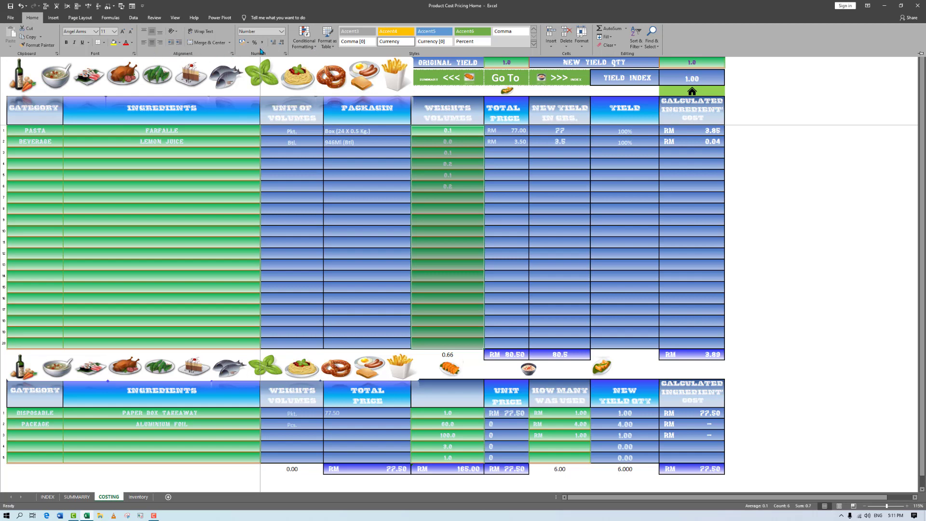
{"action": "left_click", "coordinate": [274, 43]}
{"action": "left_click", "coordinate": [274, 43]}
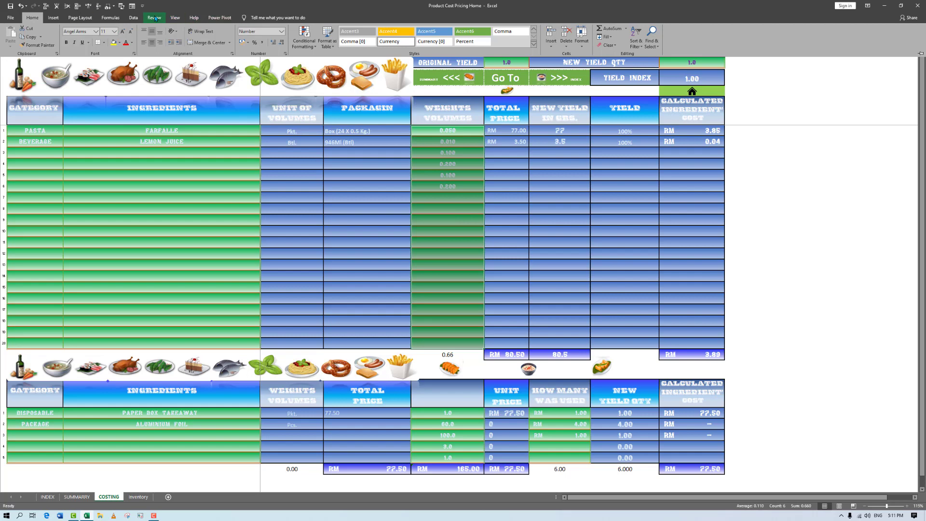
Protect the costing sheet again without a password, leaving the selection of unlocked cells allowed
{"action": "left_click", "coordinate": [154, 18]}
{"action": "left_click", "coordinate": [282, 36]}
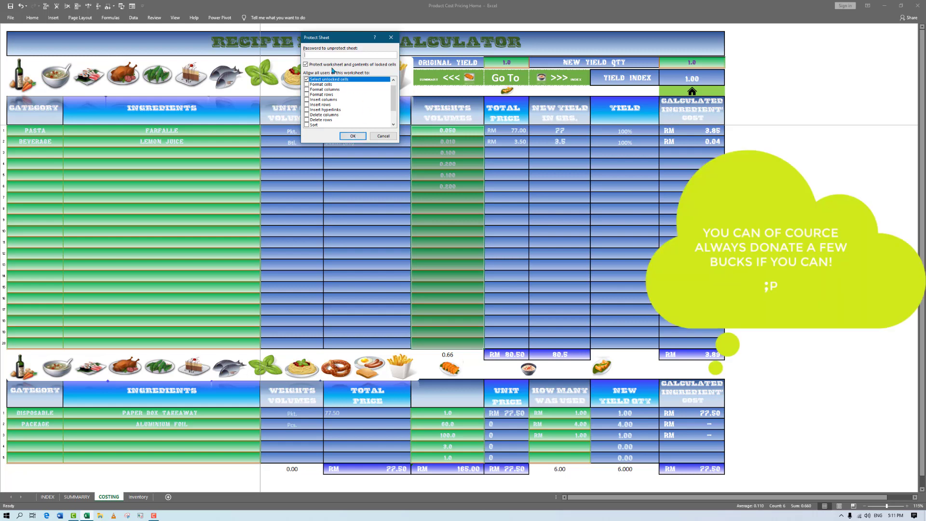
{"action": "left_click", "coordinate": [353, 138]}
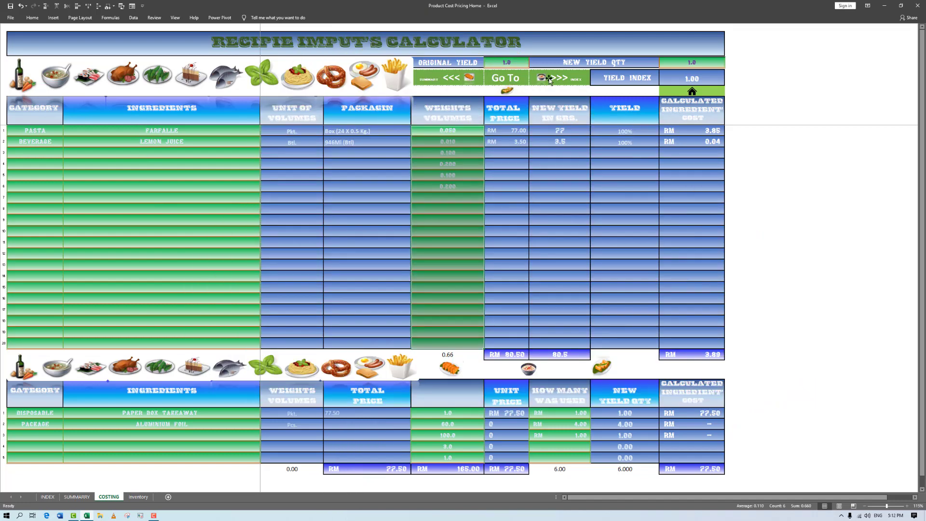
On the summary sheet, set the minutes required per batch to 10 and the hourly labour preparation rate to RM 0.50
{"action": "left_click", "coordinate": [451, 80]}
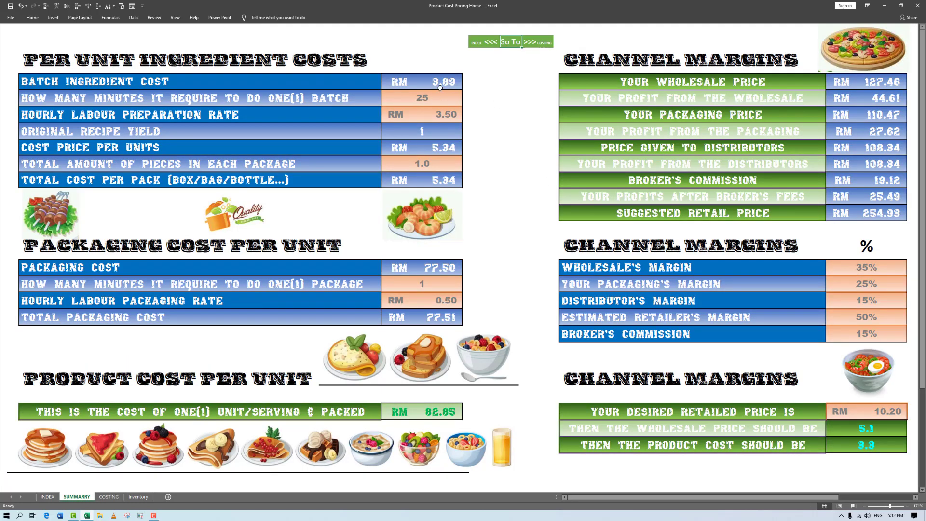
{"action": "left_click", "coordinate": [409, 103]}
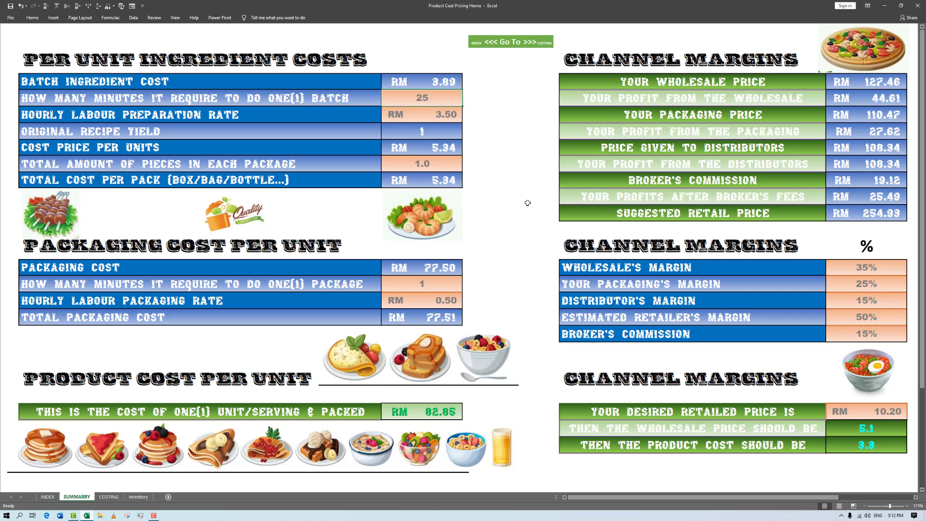
{"action": "type", "text": "10"}
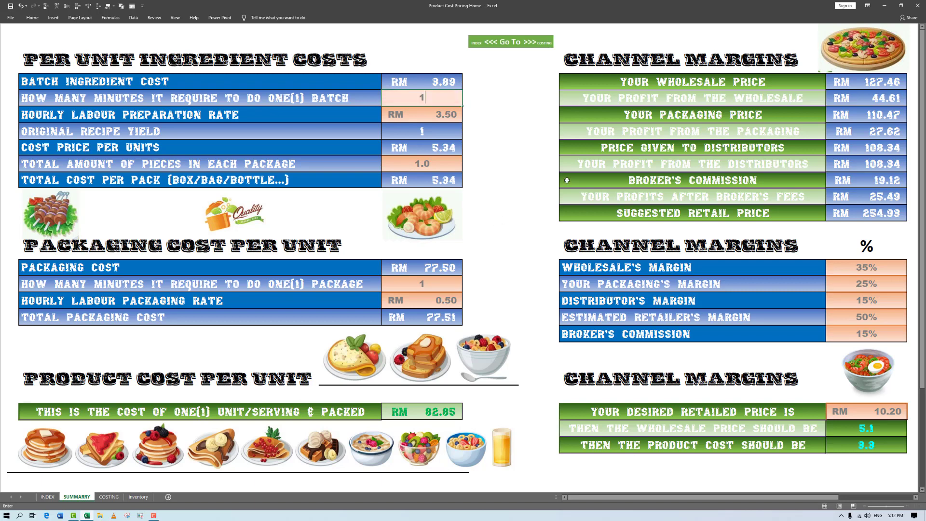
{"action": "key", "text": "Return"}
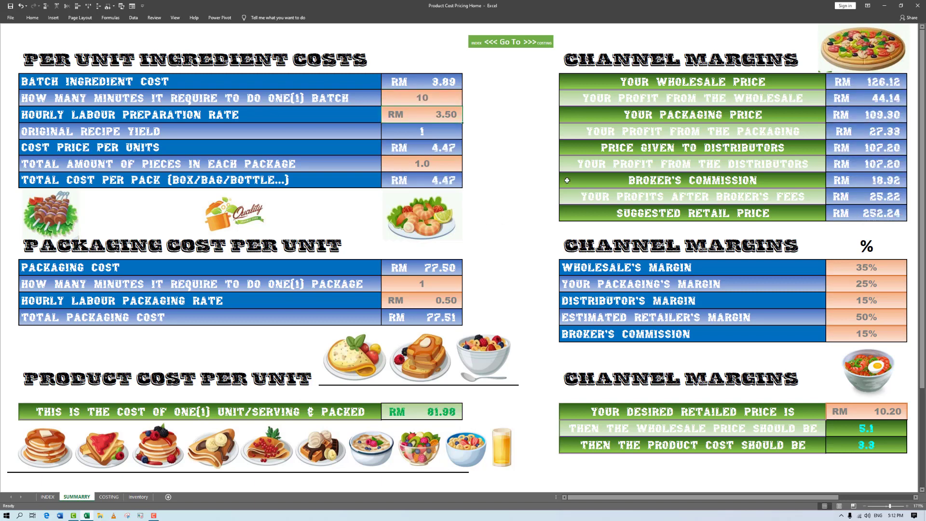
{"action": "type", "text": ".5"}
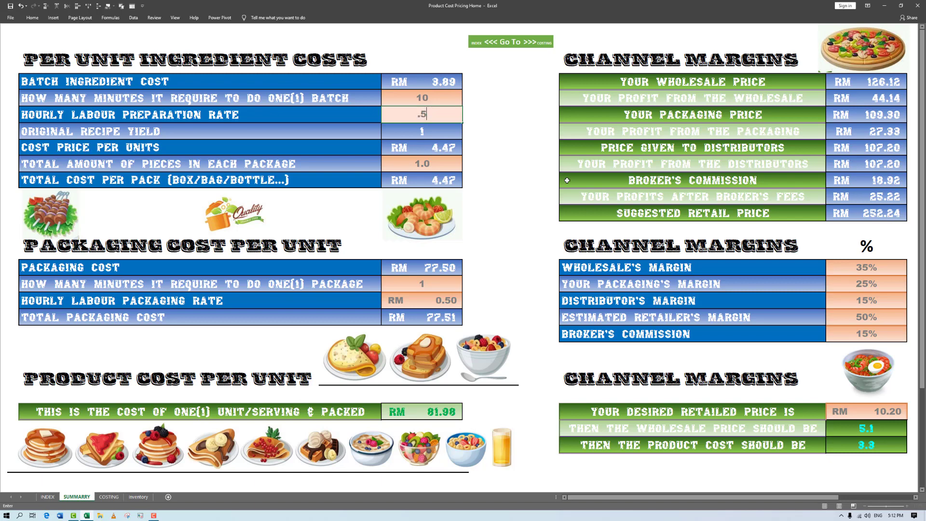
{"action": "key", "text": "Return"}
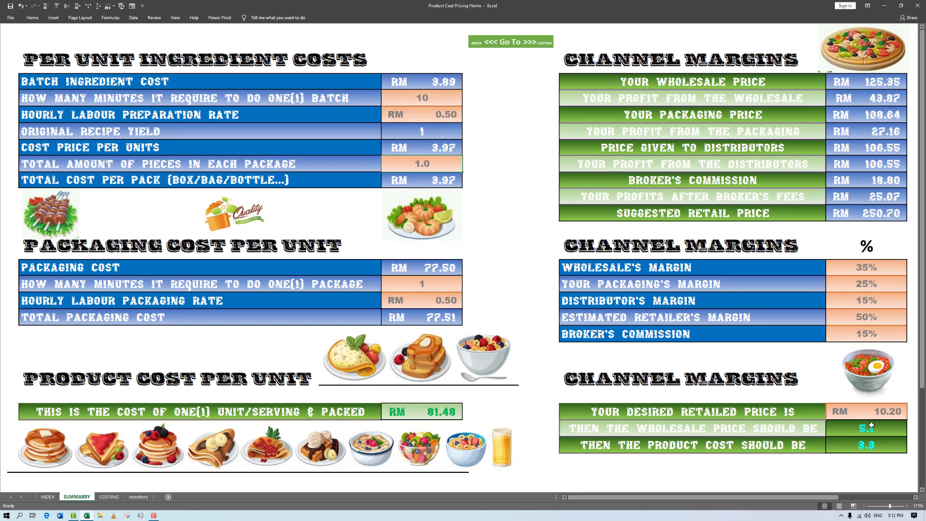
Try a desired retail price of RM 125 in the last channel margins table
{"action": "left_click", "coordinate": [881, 413]}
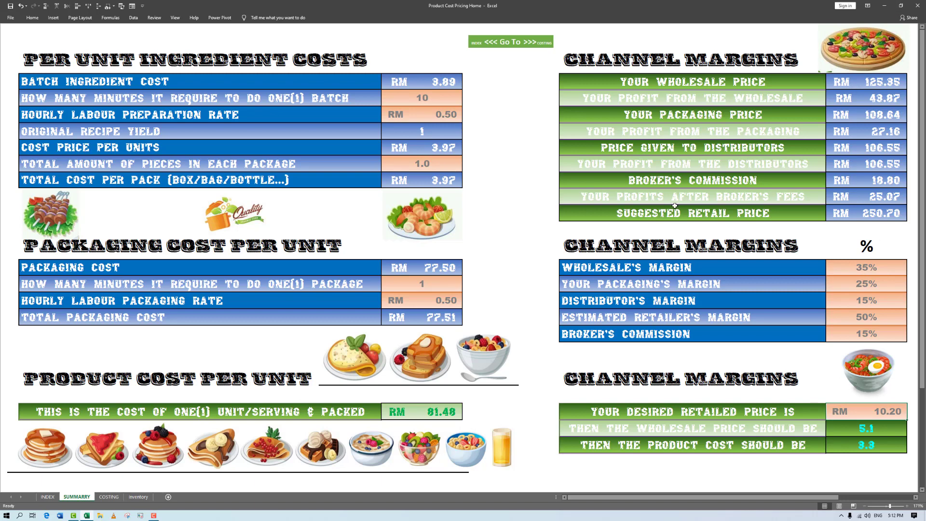
{"action": "type", "text": "125"}
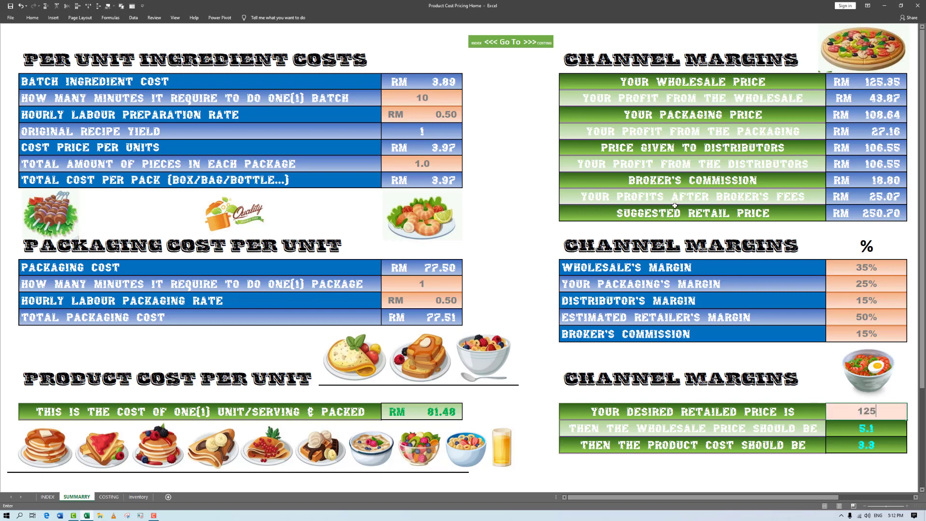
{"action": "key", "text": "Return"}
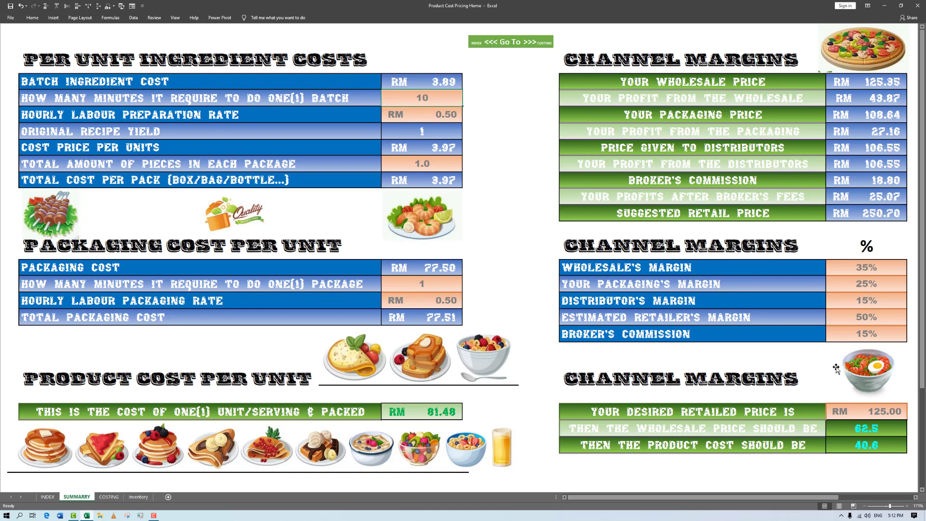
Set the desired retail price to RM 250
{"action": "left_click", "coordinate": [872, 405]}
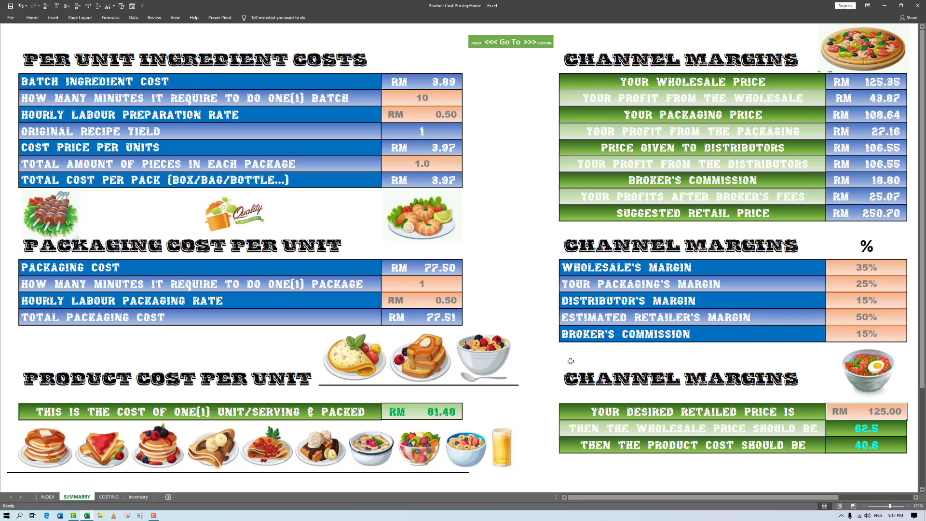
{"action": "type", "text": "250"}
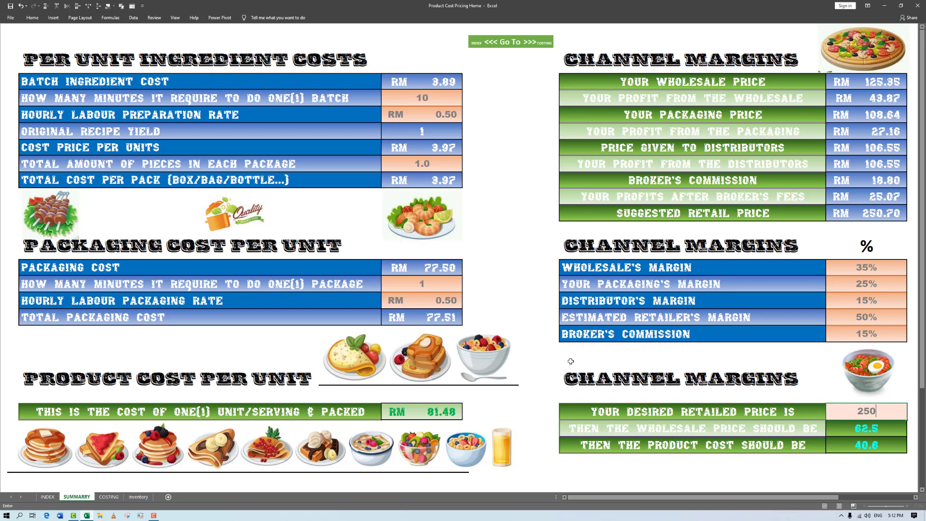
{"action": "key", "text": "Return"}
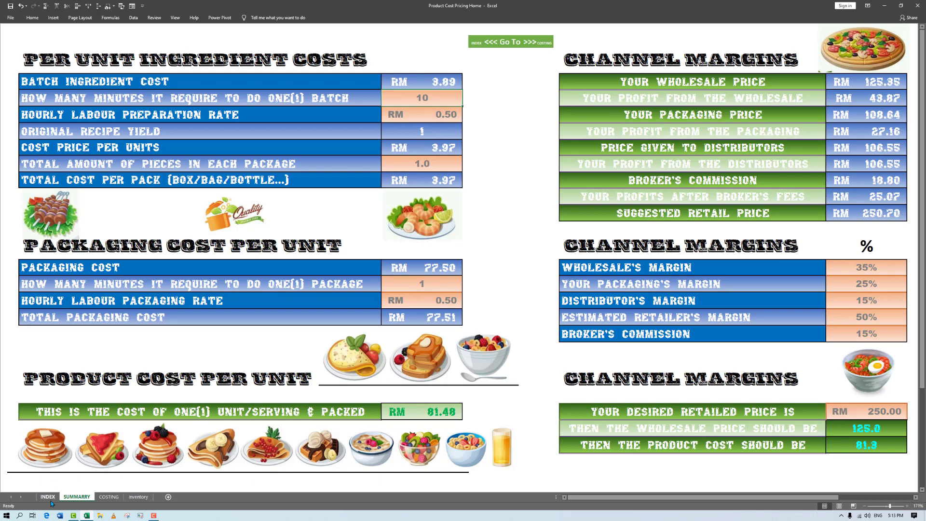
On the costing sheet, try a new yield quantity of 5 and undo the change
{"action": "left_click", "coordinate": [109, 496]}
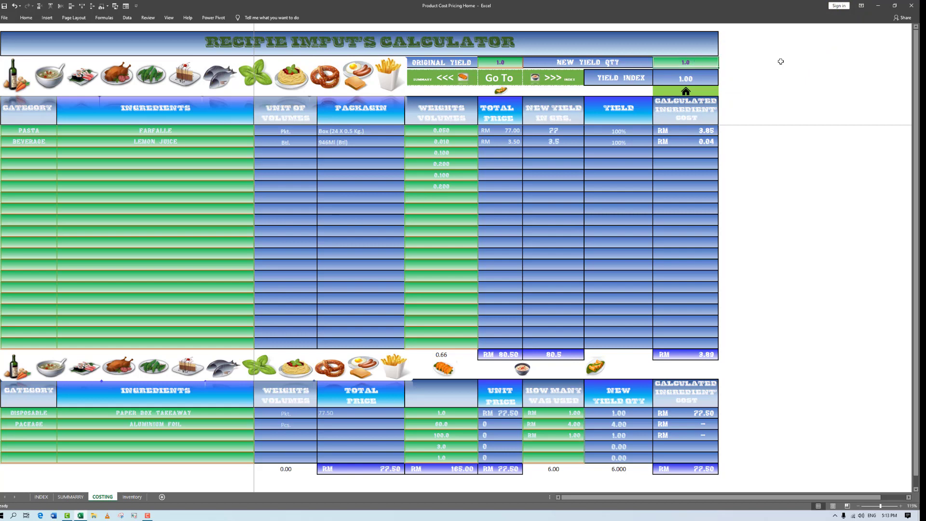
{"action": "type", "text": "9"}
{"action": "key", "text": "Return"}
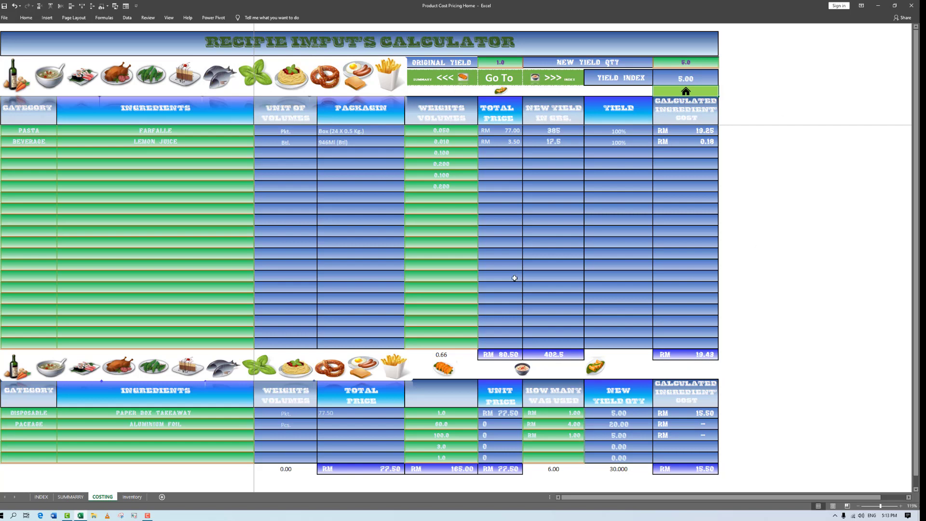
{"action": "key", "text": "ctrl+z"}
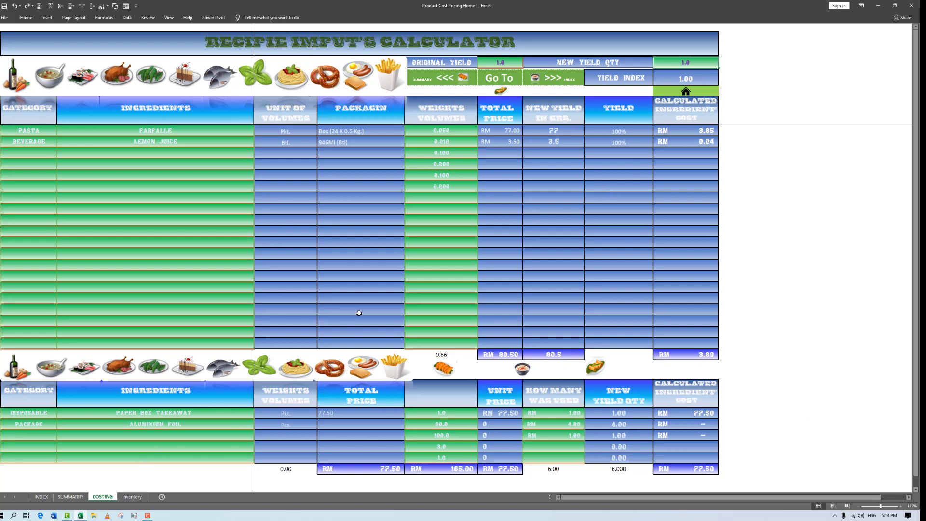
Create a new blank workbook and arrange it side by side with the costing workbook, each filling half the screen
{"action": "key", "text": "super+Left"}
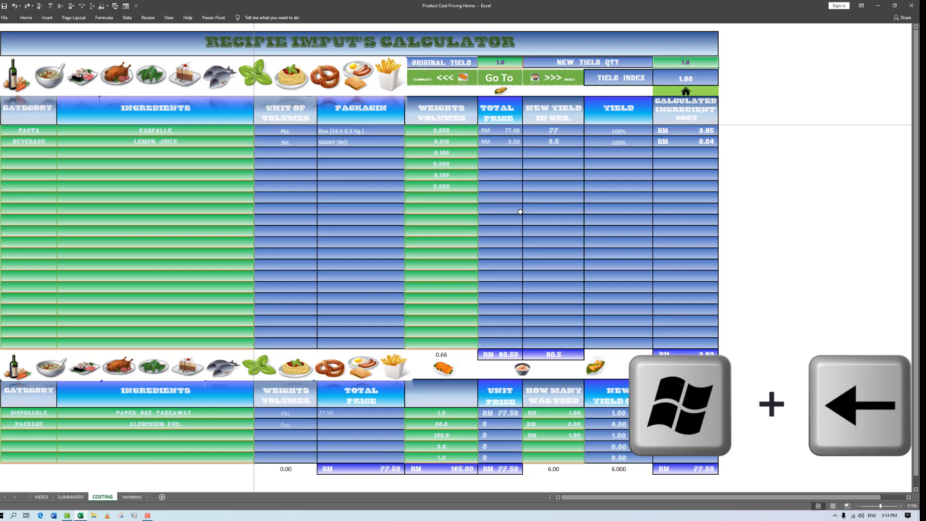
{"action": "key", "text": "ctrl+n"}
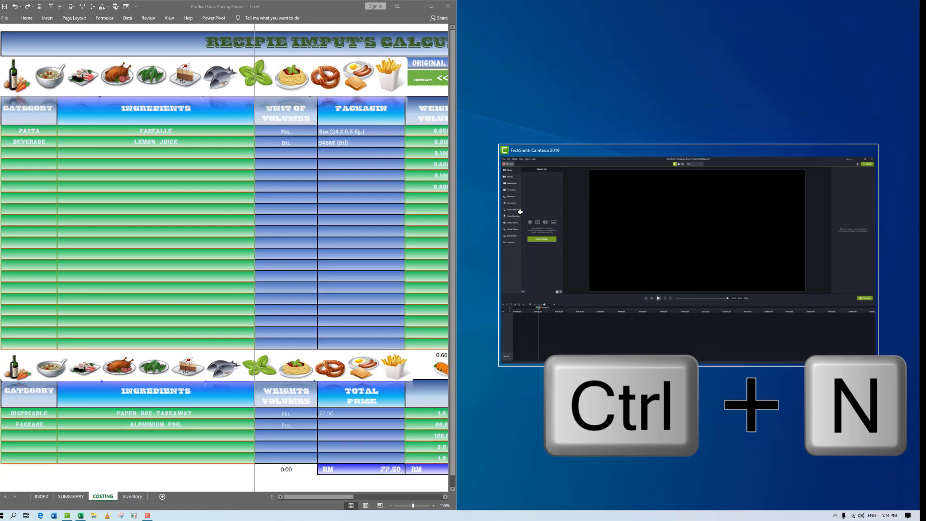
{"action": "left_click", "coordinate": [188, 205]}
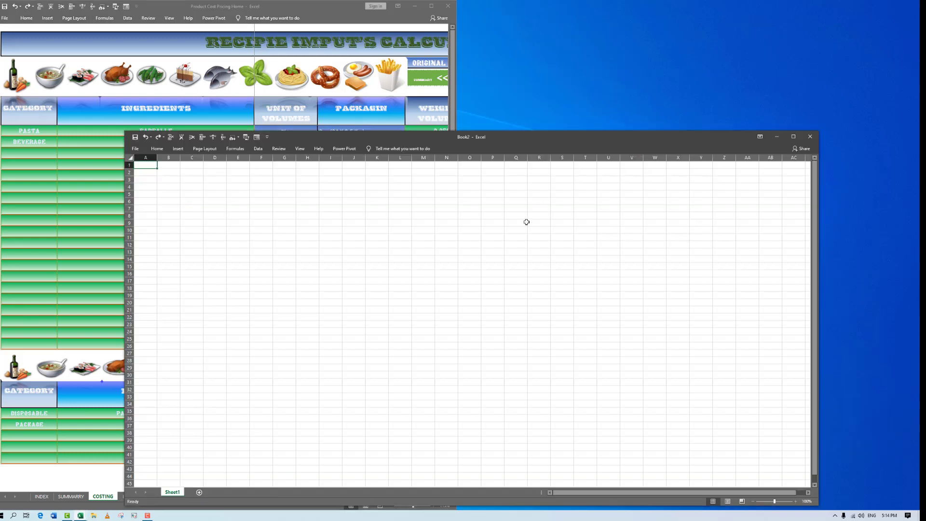
{"action": "left_click", "coordinate": [517, 229]}
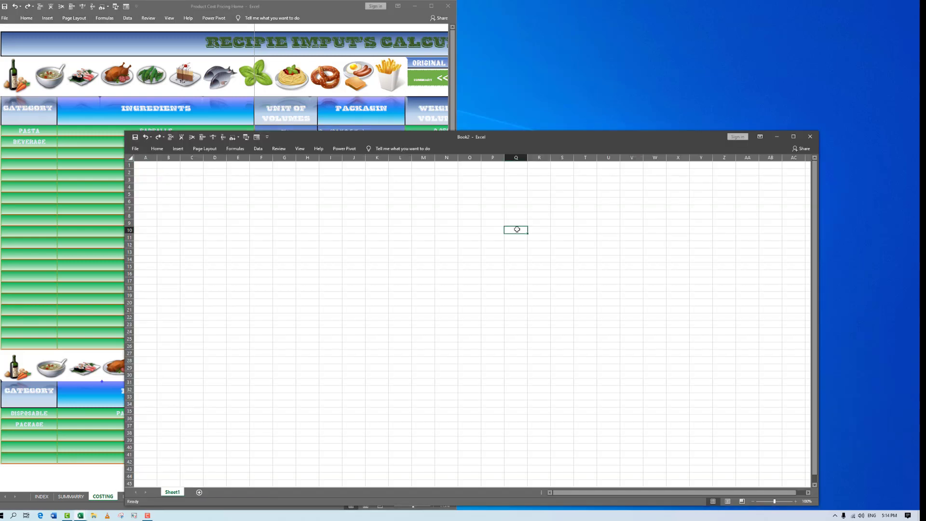
{"action": "left_click", "coordinate": [793, 136]}
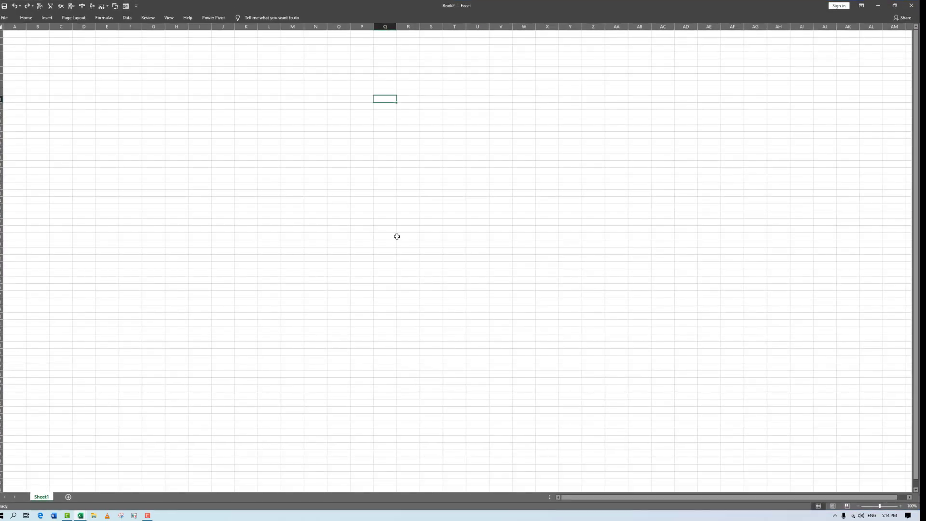
{"action": "key", "text": "super+Right"}
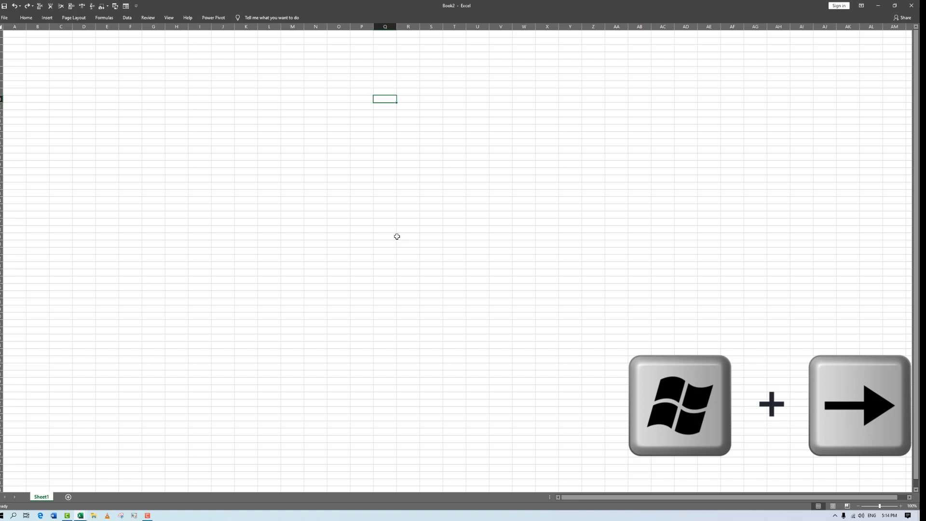
{"action": "key", "text": "super+Right"}
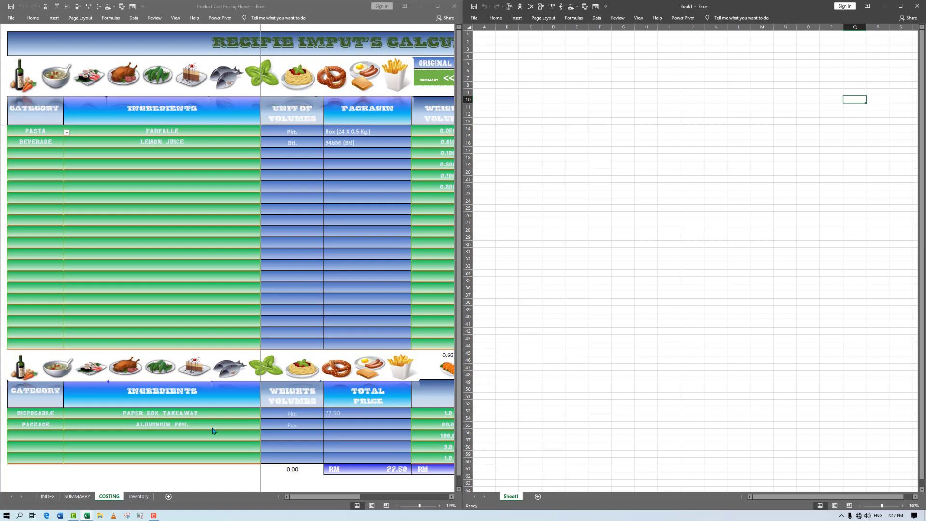
Switch to the Inventory sheet of the costing workbook and copy all of its cells
{"action": "left_click", "coordinate": [139, 499]}
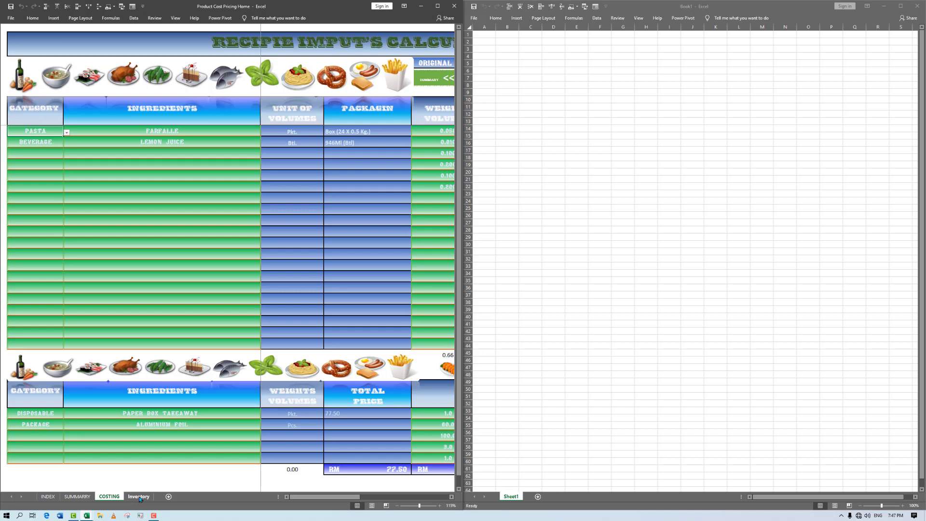
{"action": "left_click", "coordinate": [139, 497]}
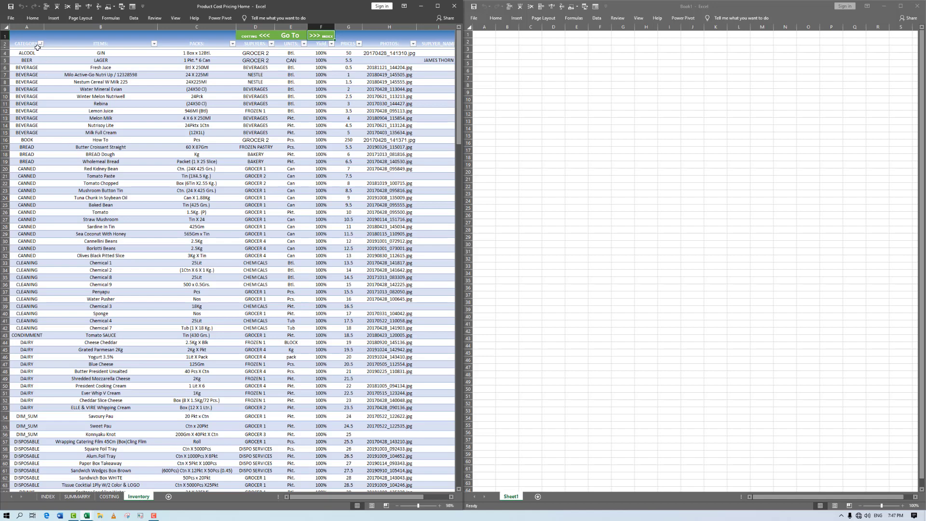
{"action": "left_click", "coordinate": [4, 26]}
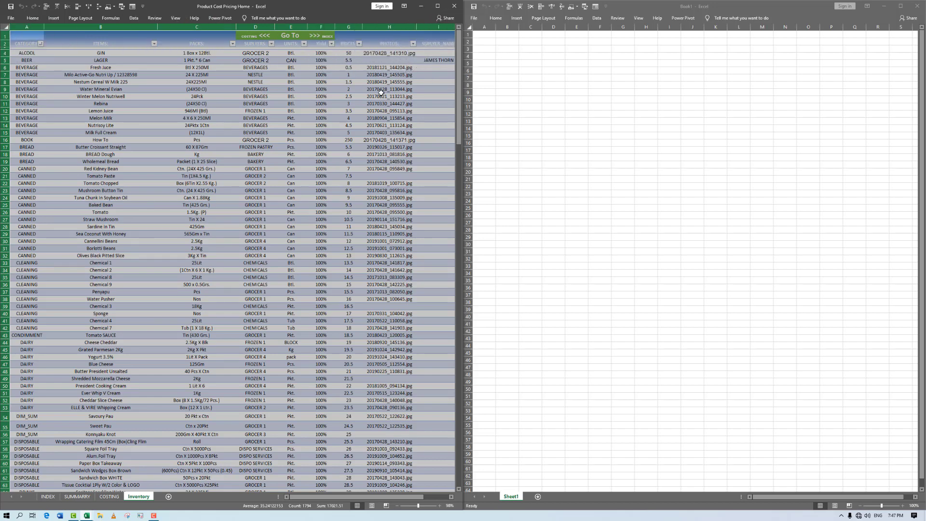
{"action": "key", "text": "ctrl+c"}
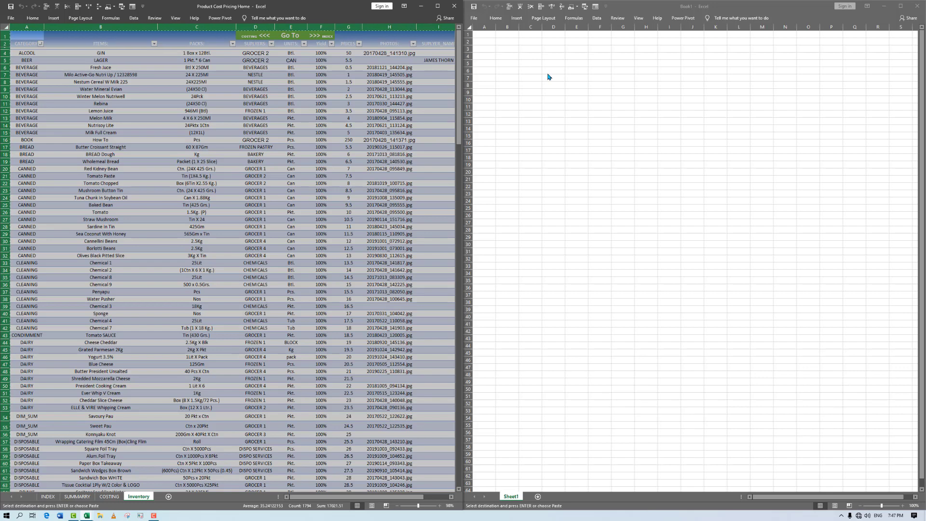
Paste the copied inventory into the new workbook's blank sheet as values only
{"action": "left_click", "coordinate": [577, 81]}
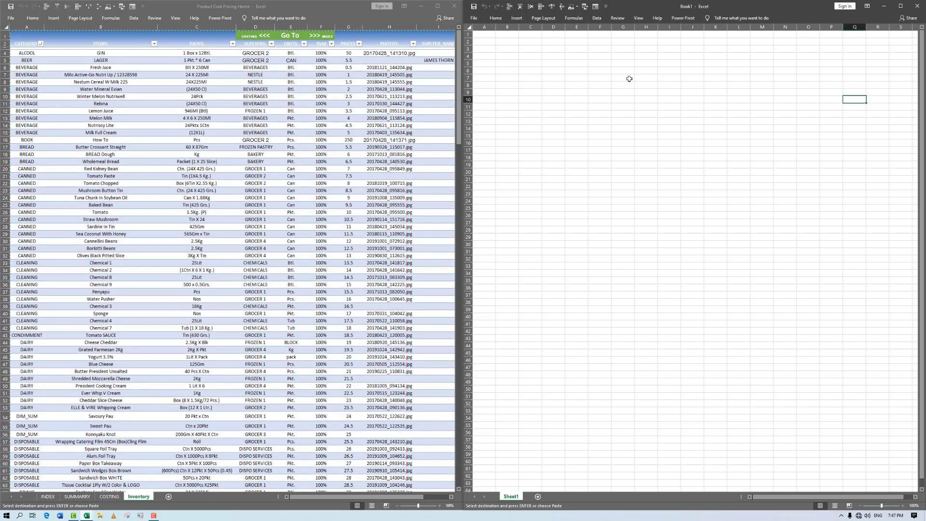
{"action": "left_click", "coordinate": [469, 27]}
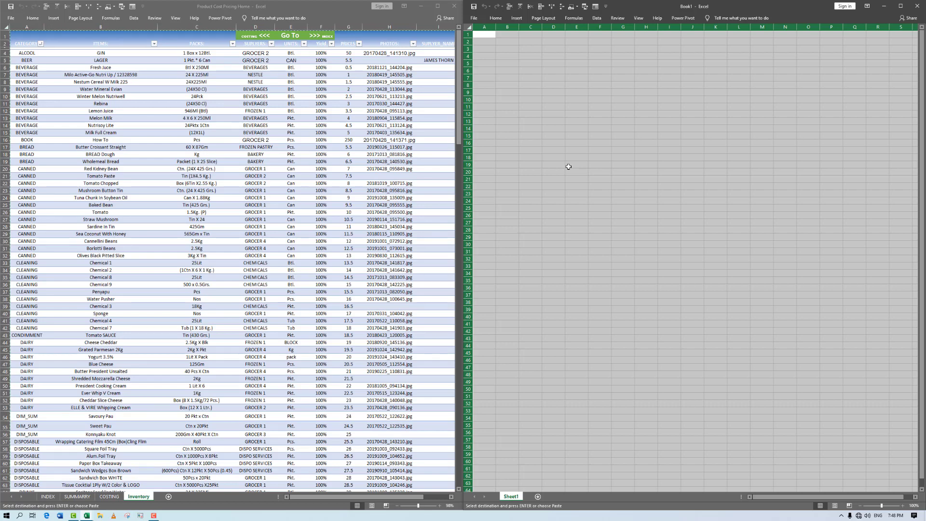
{"action": "left_click", "coordinate": [499, 20]}
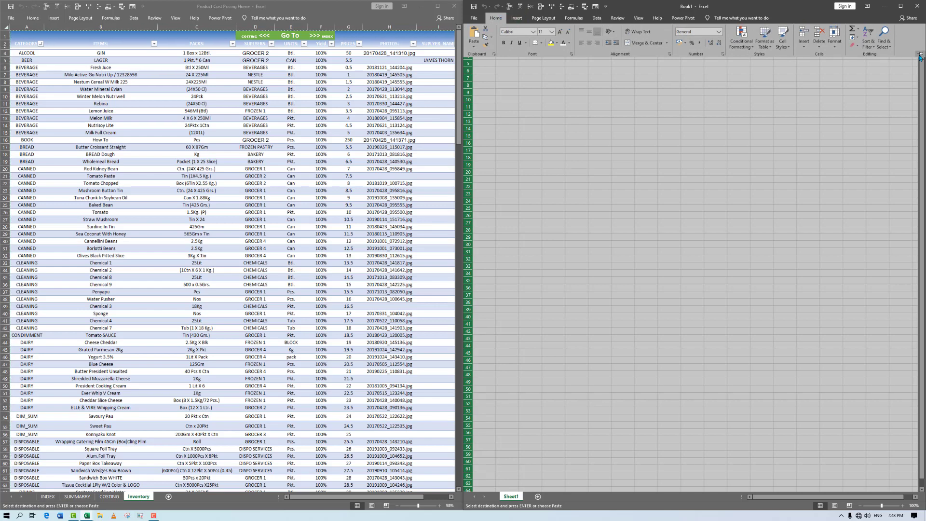
{"action": "left_click", "coordinate": [920, 54]}
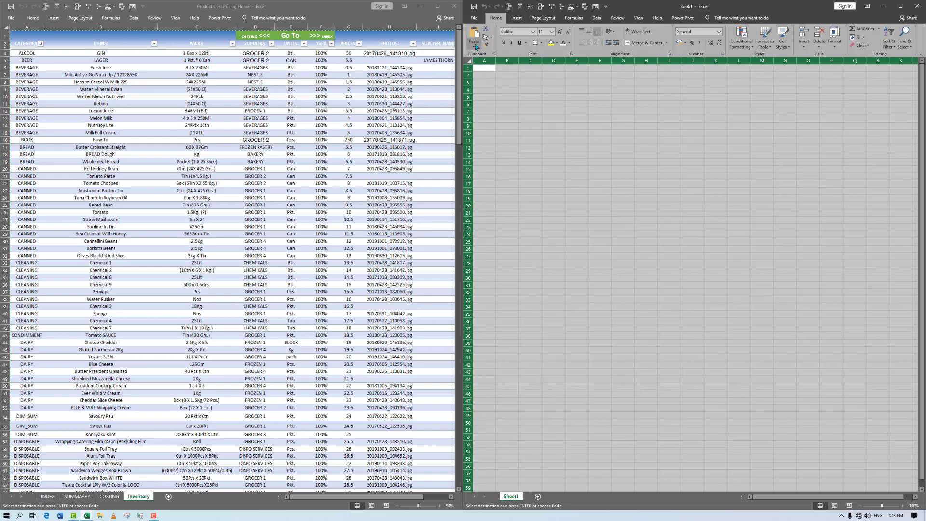
{"action": "left_click", "coordinate": [474, 49]}
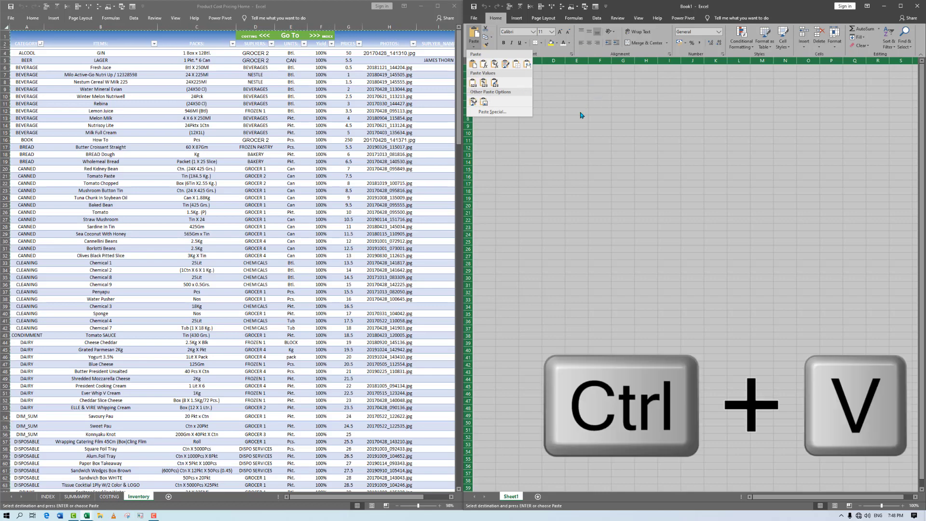
{"action": "left_click", "coordinate": [474, 86]}
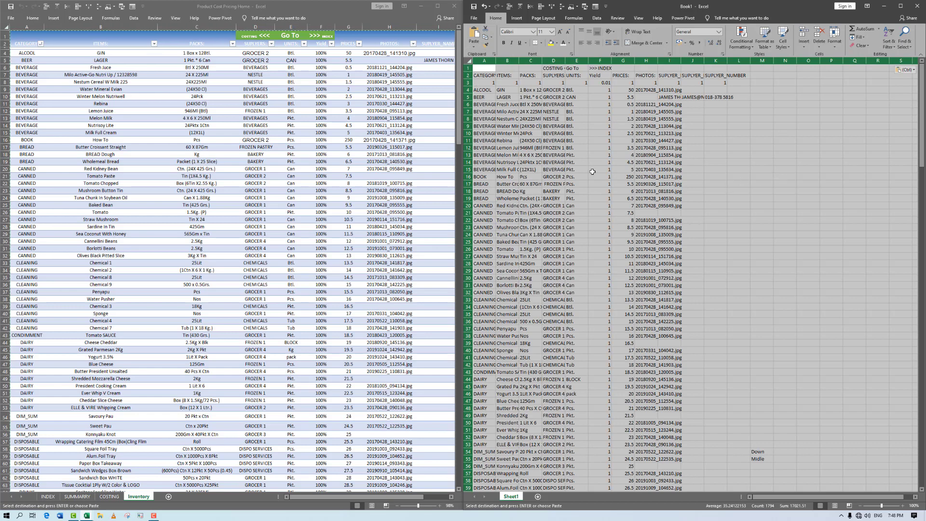
{"action": "left_click", "coordinate": [610, 206]}
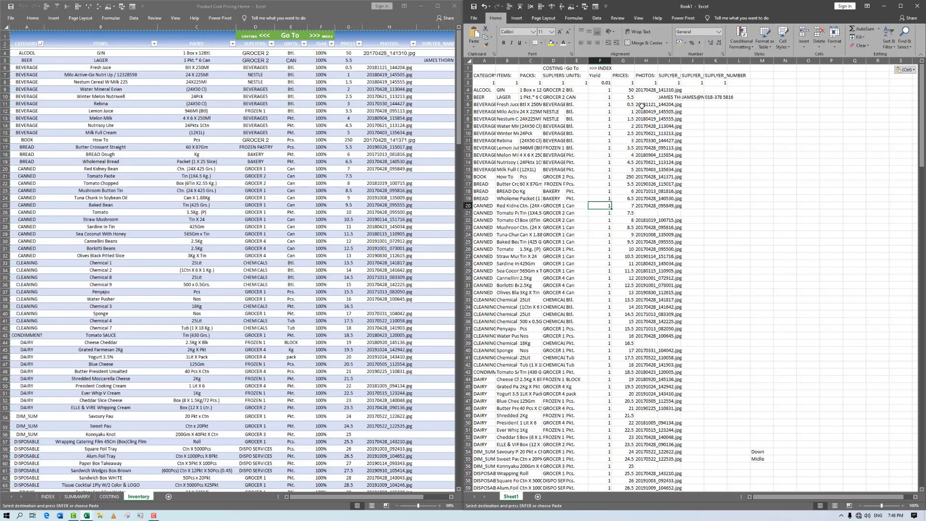
{"action": "left_click", "coordinate": [915, 71]}
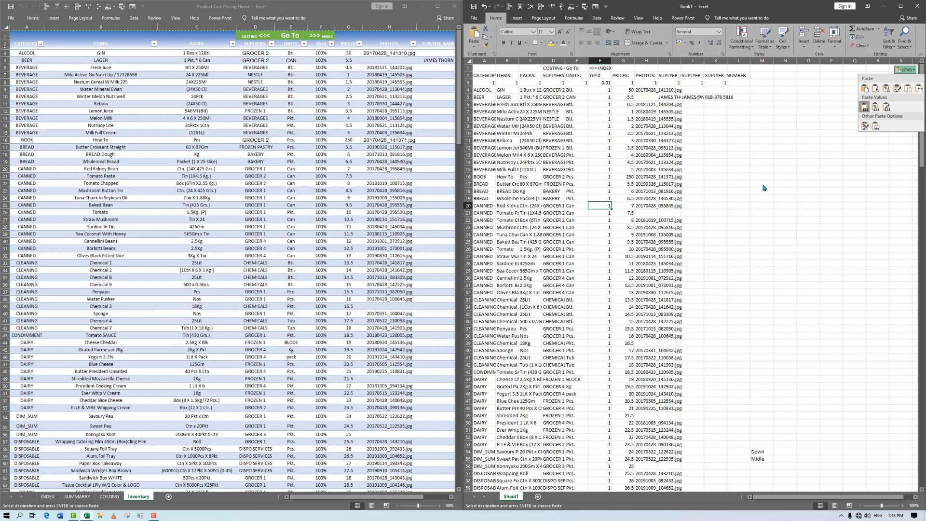
{"action": "key", "text": "Escape"}
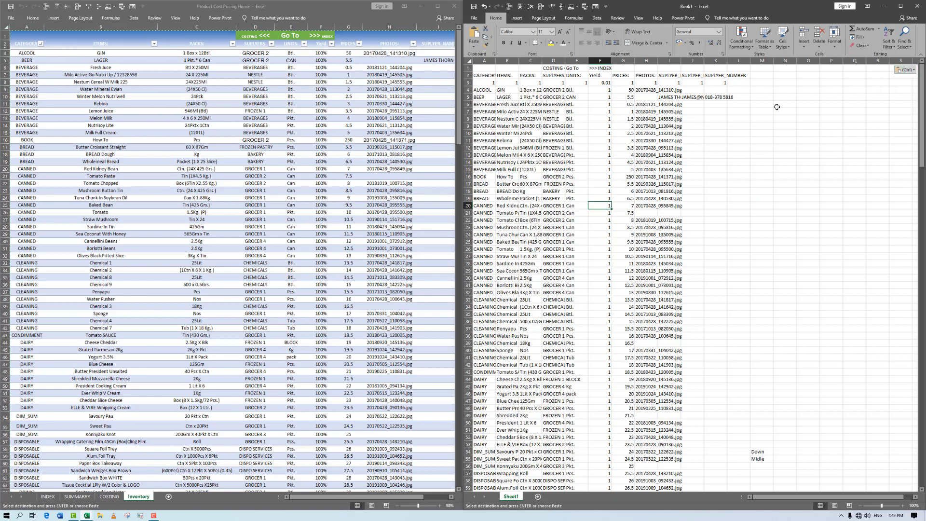
Start creating a table from cells A3 to L3 and mark it as having headers
{"action": "left_click", "coordinate": [530, 119]}
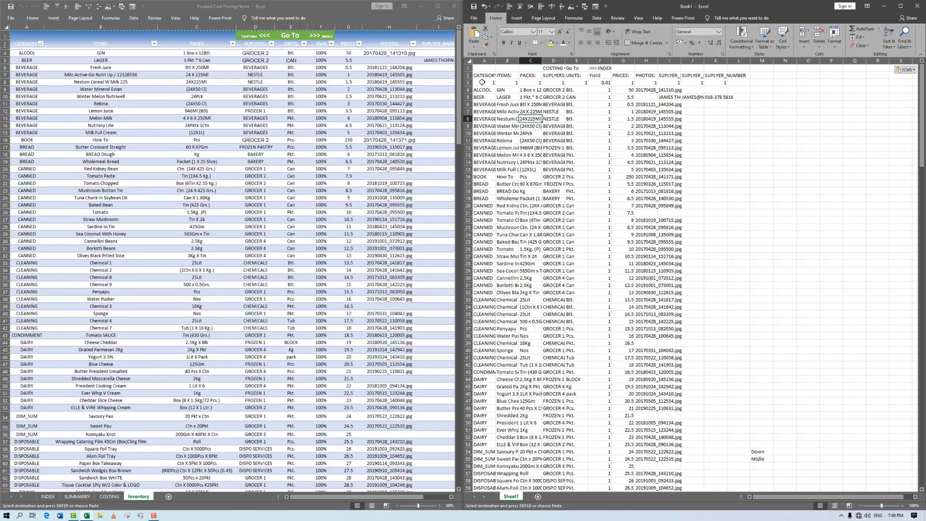
{"action": "left_click", "coordinate": [481, 82]}
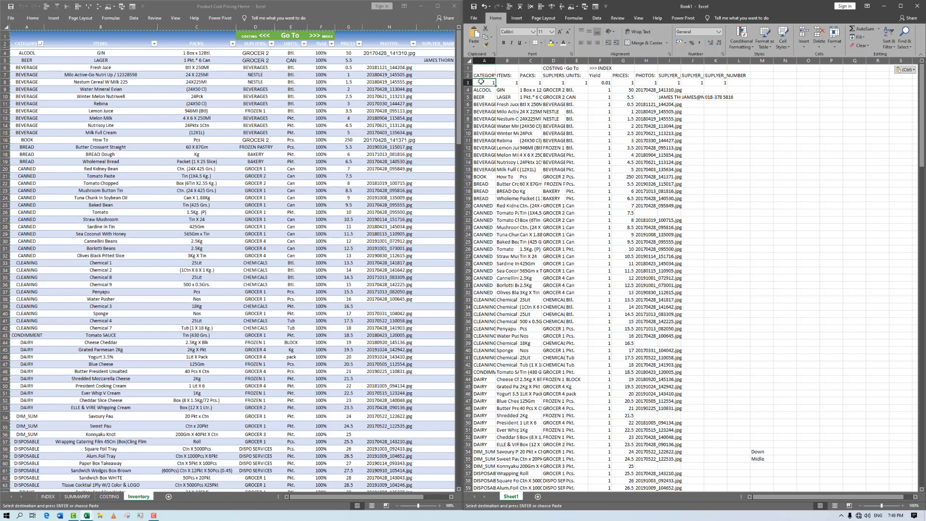
{"action": "key", "text": "shift+Right"}
{"action": "key", "text": "shift+Right"}
{"action": "key", "text": "shift+Right"}
{"action": "key", "text": "shift+Right"}
{"action": "key", "text": "shift+Right"}
{"action": "key", "text": "shift+Right"}
{"action": "key", "text": "shift+Right"}
{"action": "key", "text": "shift+Right"}
{"action": "key", "text": "shift+Right"}
{"action": "key", "text": "shift+Right"}
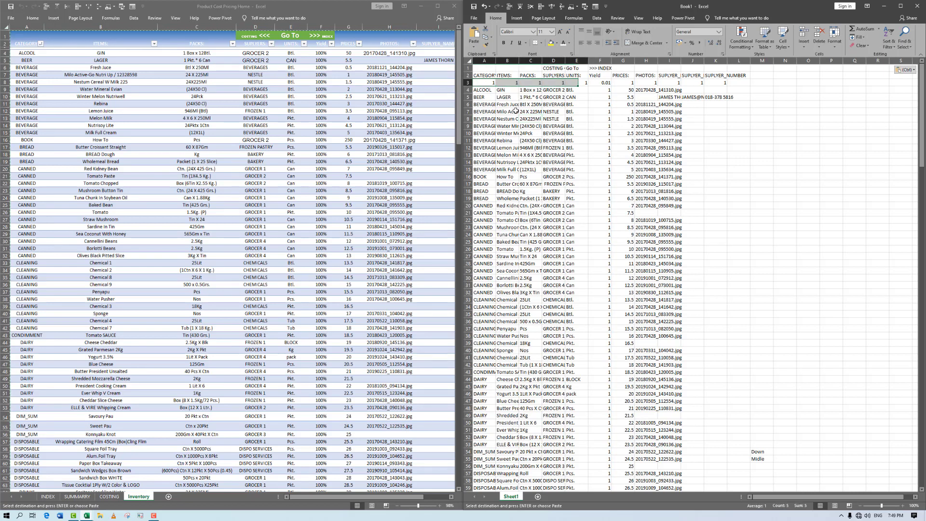
{"action": "key", "text": "shift+Right"}
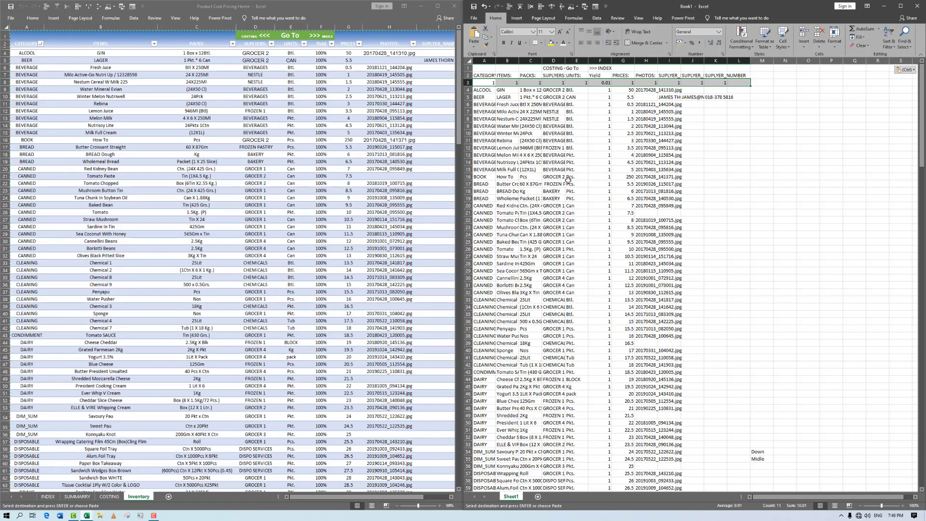
{"action": "key", "text": "ctrl+t"}
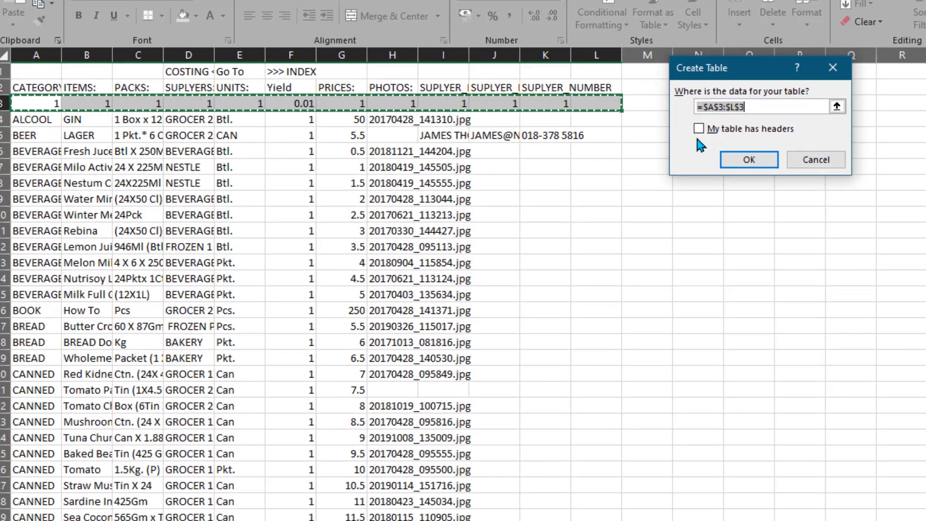
{"action": "double_click", "coordinate": [732, 107]}
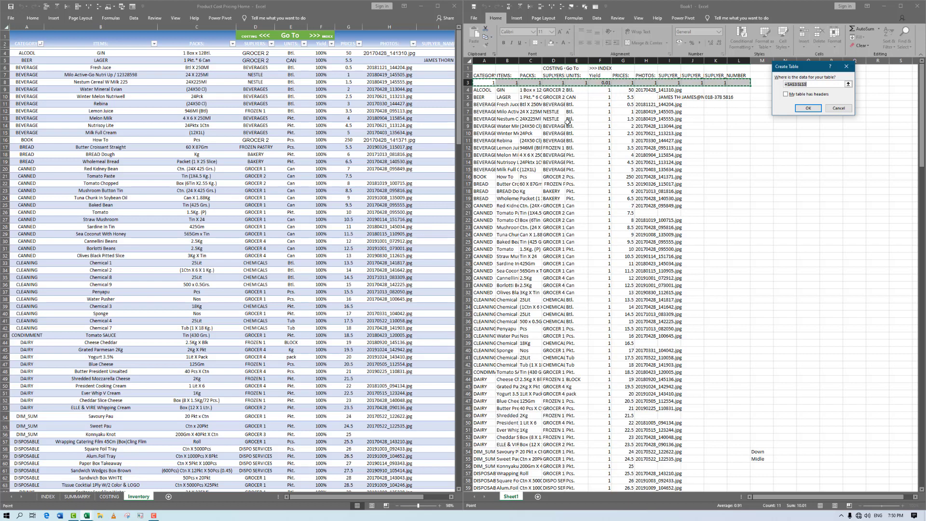
{"action": "left_click", "coordinate": [786, 95]}
{"action": "left_click", "coordinate": [786, 95]}
{"action": "left_click", "coordinate": [796, 85]}
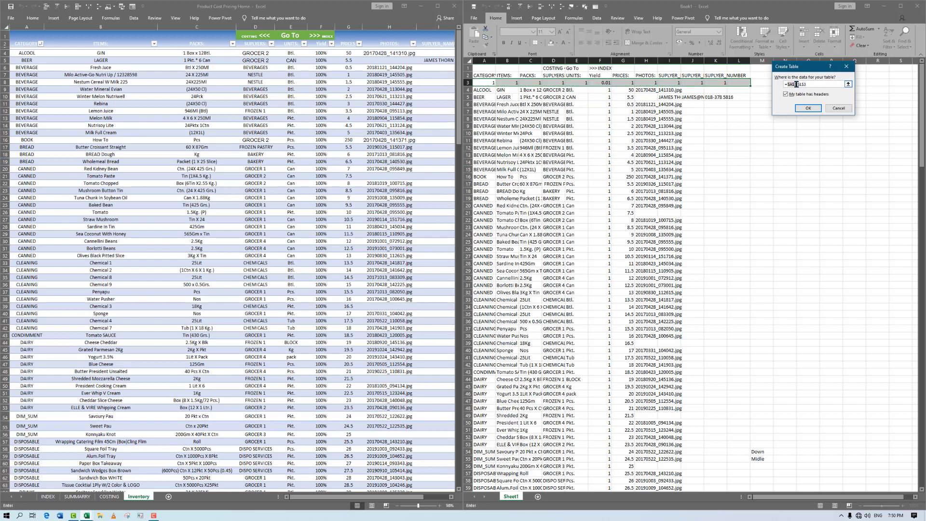
Set the table's data range to $A$2:$L$228 and create the table
{"action": "left_click", "coordinate": [847, 84]}
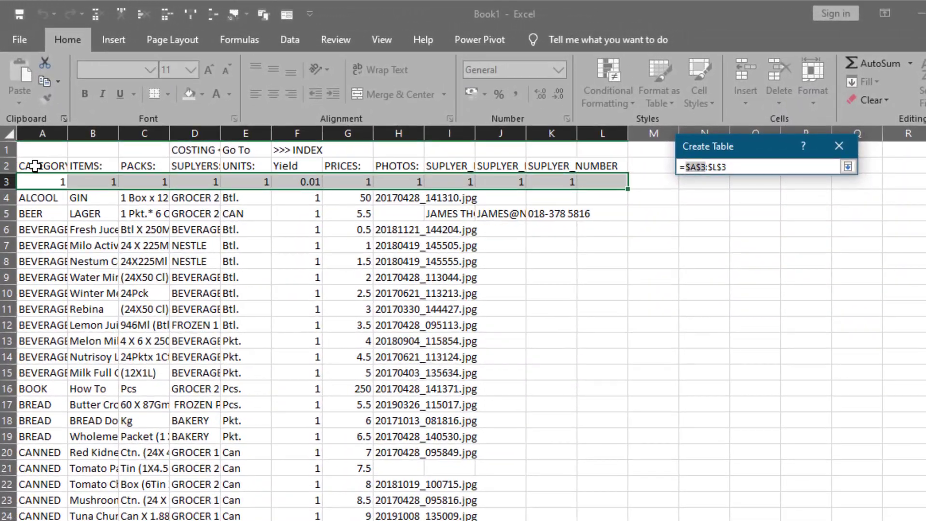
{"action": "left_click", "coordinate": [35, 165]}
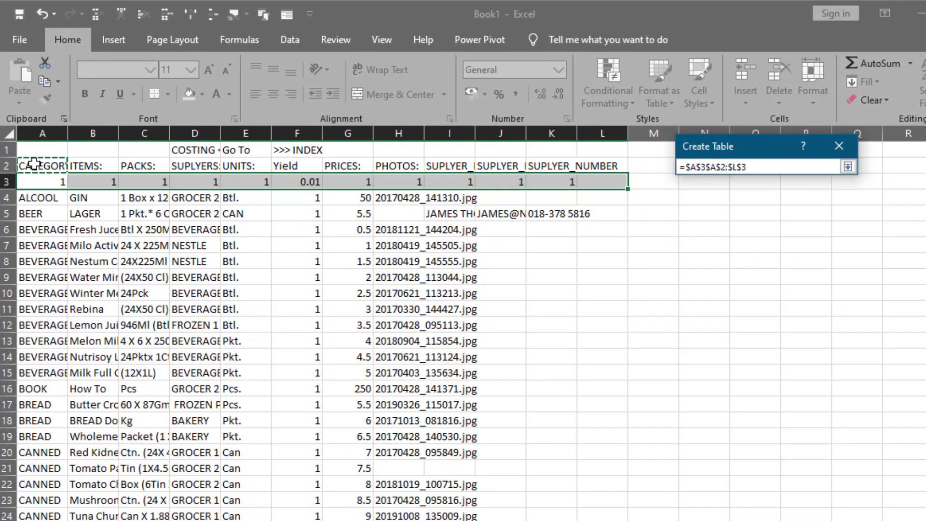
{"action": "left_click", "coordinate": [711, 167]}
{"action": "key", "text": "BackSpace"}
{"action": "key", "text": "BackSpace"}
{"action": "key", "text": "BackSpace"}
{"action": "key", "text": "BackSpace"}
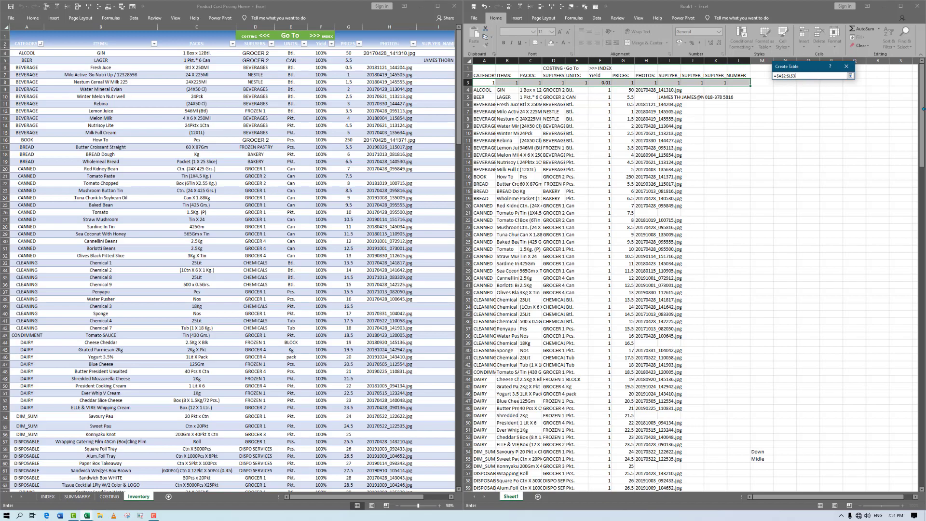
{"action": "left_click_drag", "start_coordinate": [922, 109], "coordinate": [922, 431]}
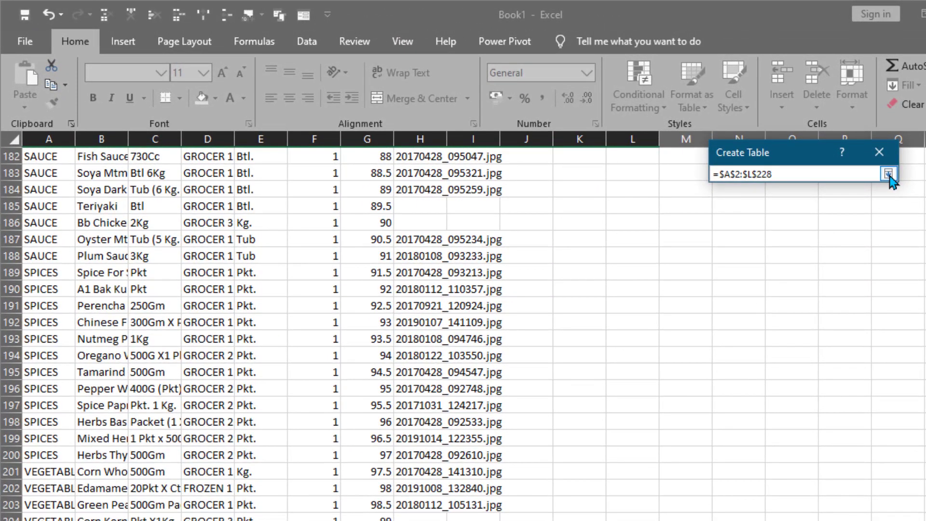
{"action": "left_click", "coordinate": [888, 174]}
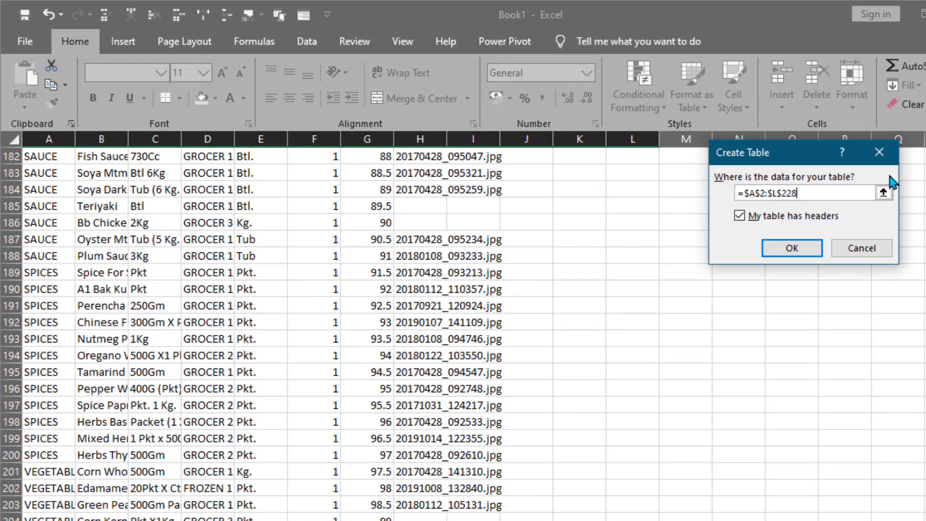
{"action": "left_click", "coordinate": [798, 245]}
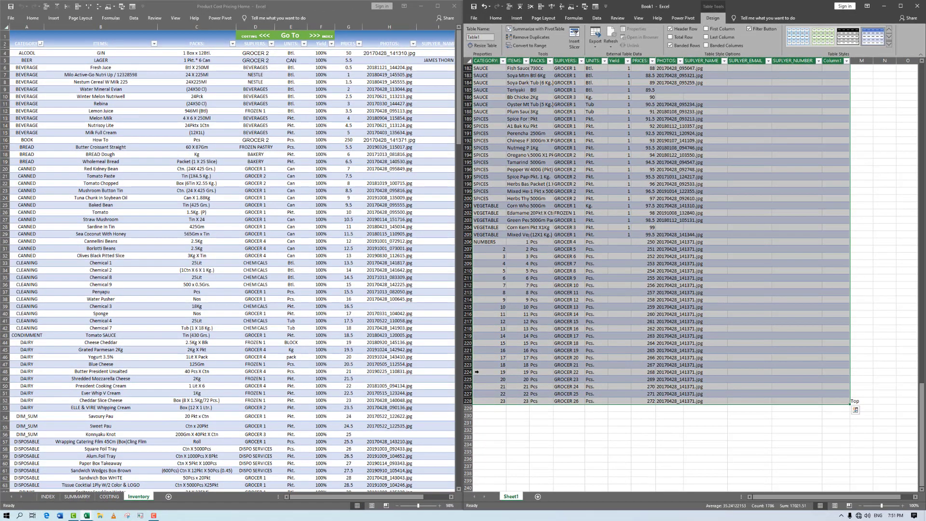
Freeze the panes above row 3 and check that the title and header rows stay in place
{"action": "left_click_drag", "start_coordinate": [923, 410], "coordinate": [922, 97]}
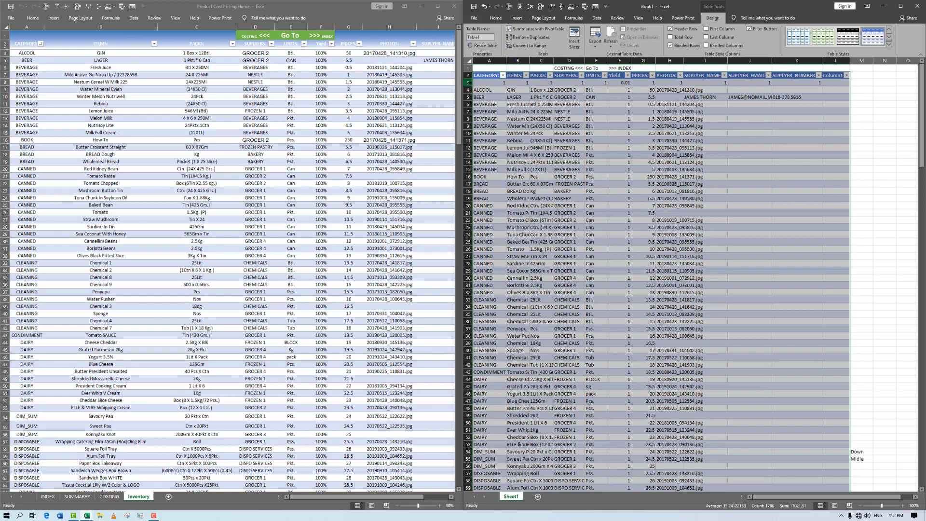
{"action": "left_click", "coordinate": [476, 83]}
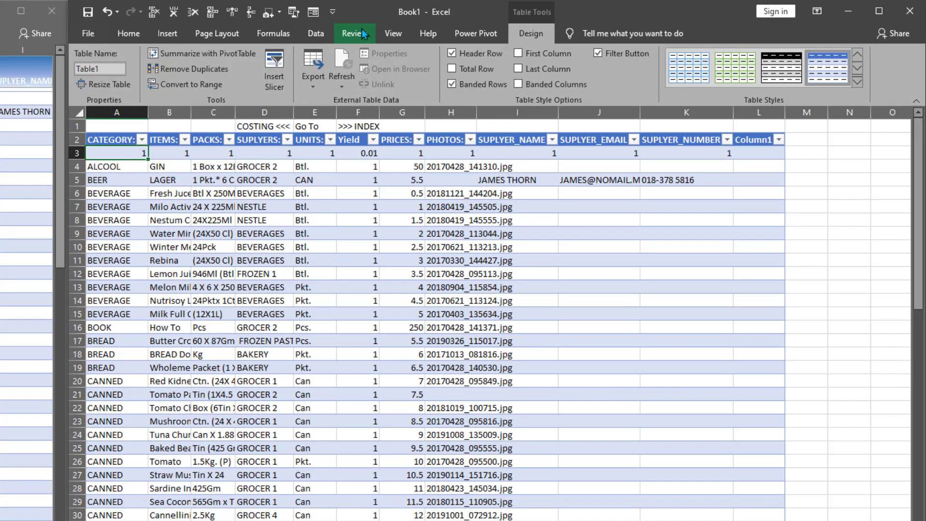
{"action": "left_click", "coordinate": [393, 34]}
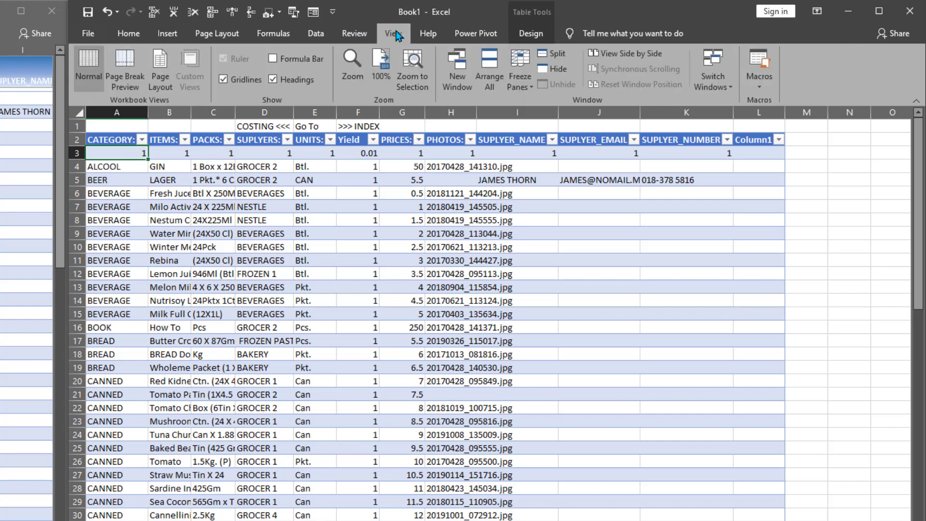
{"action": "left_click", "coordinate": [522, 60]}
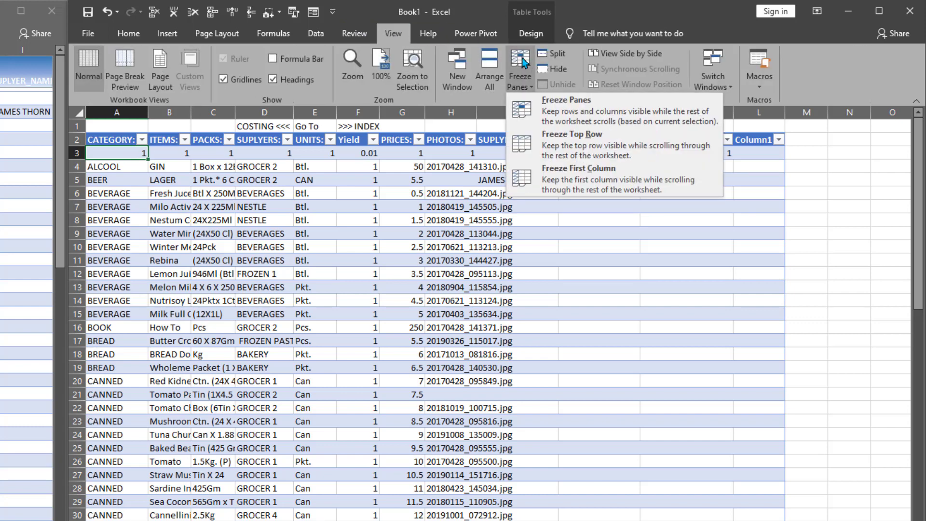
{"action": "left_click", "coordinate": [614, 112]}
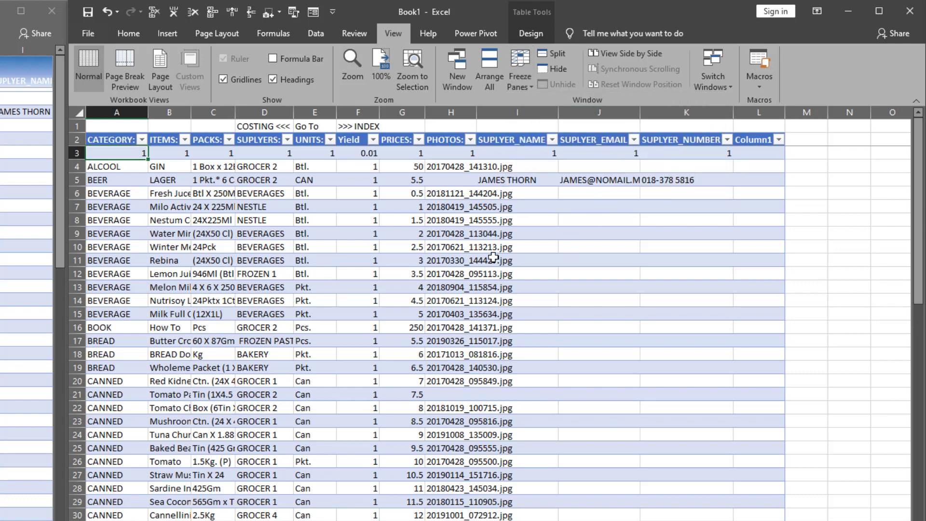
{"action": "scroll", "coordinate": [493, 258], "scroll_direction": "down", "scroll_amount": 20}
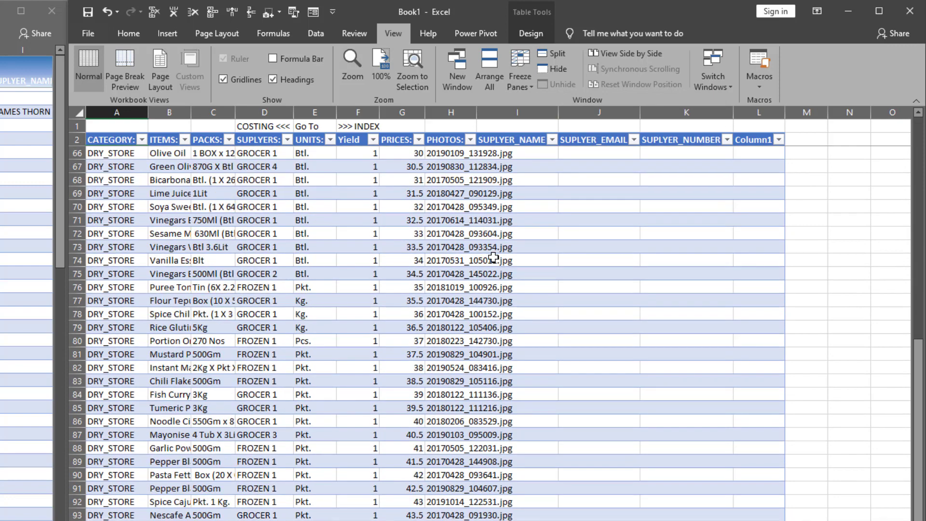
{"action": "scroll", "coordinate": [493, 258], "scroll_direction": "up", "scroll_amount": 10}
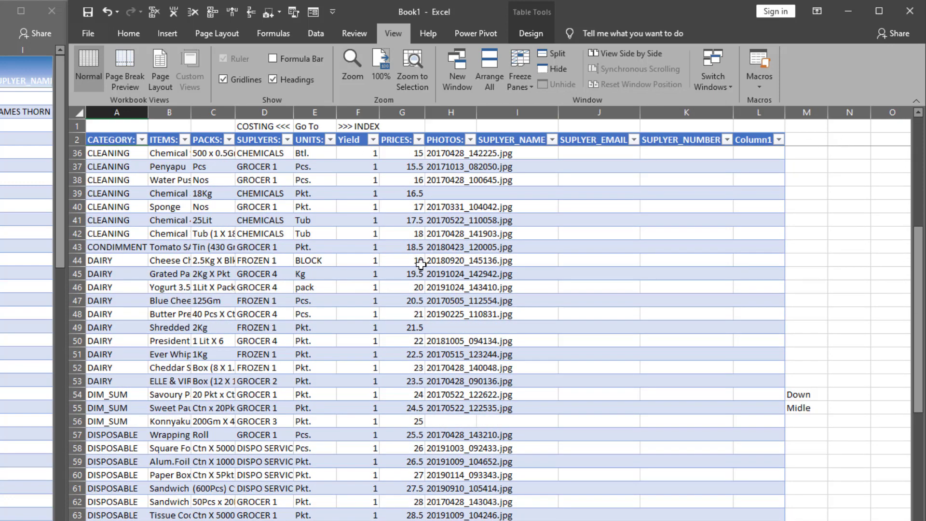
{"action": "scroll", "coordinate": [420, 262], "scroll_direction": "up", "scroll_amount": 11}
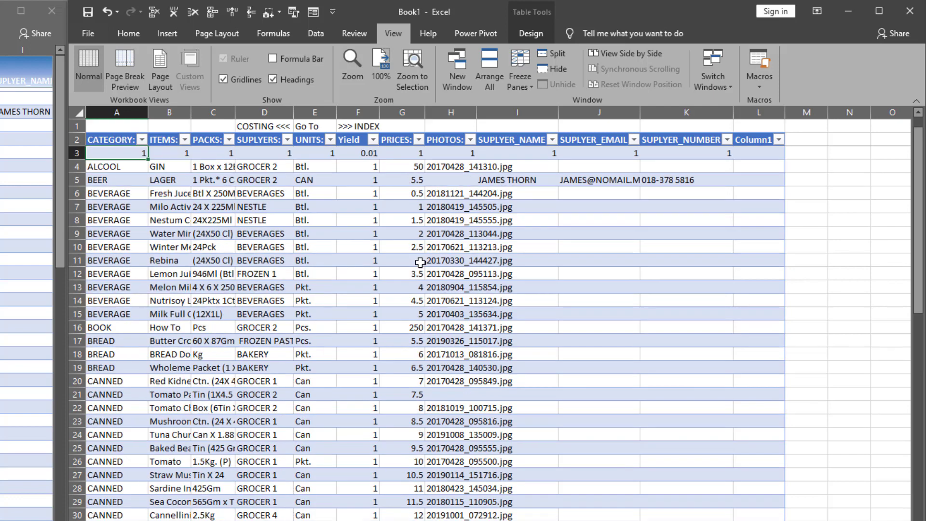
Set the height of row 3 to 2
{"action": "right_click", "coordinate": [74, 154]}
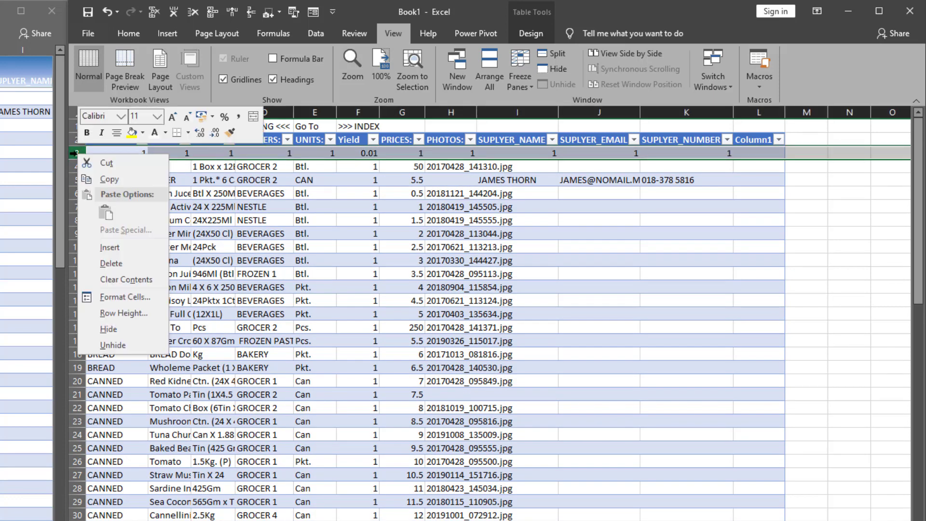
{"action": "left_click", "coordinate": [145, 313]}
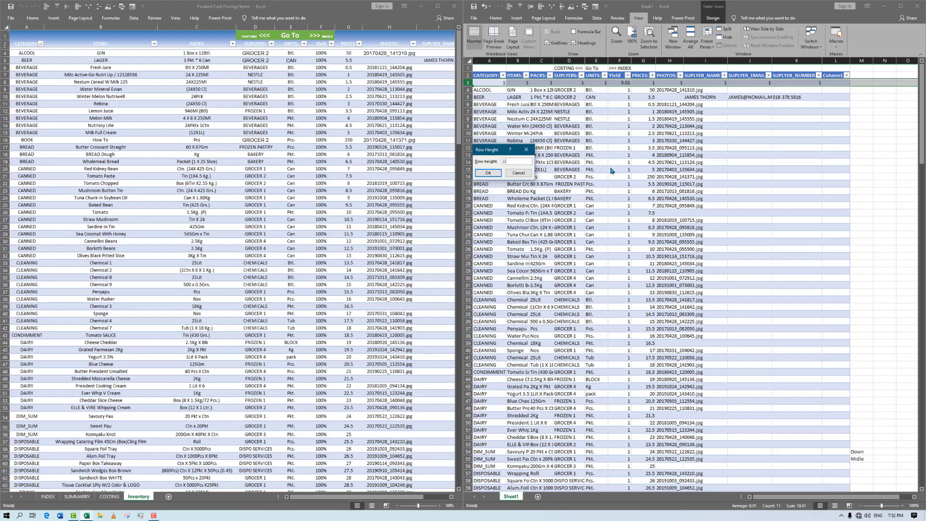
{"action": "key", "text": "Return"}
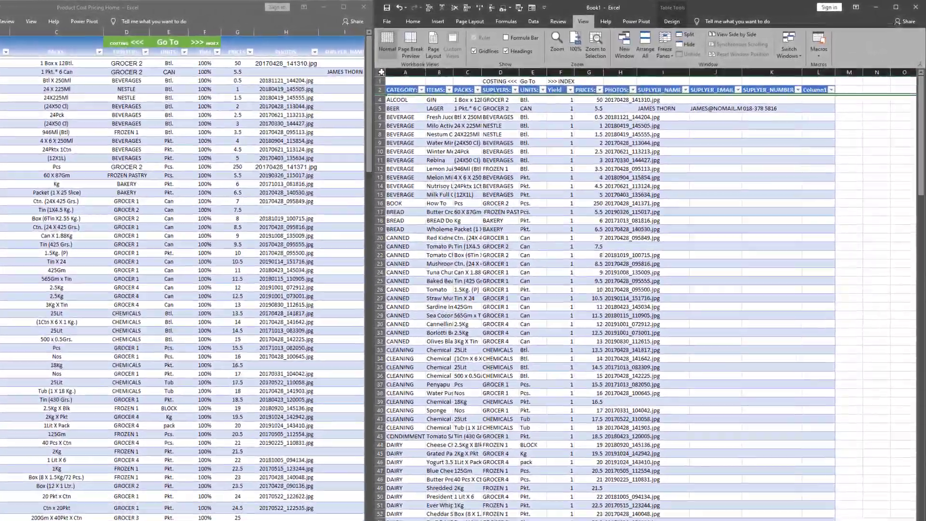
Fit all column widths to their contents and enlarge the new workbook's window to fill the screen
{"action": "left_click", "coordinate": [381, 72]}
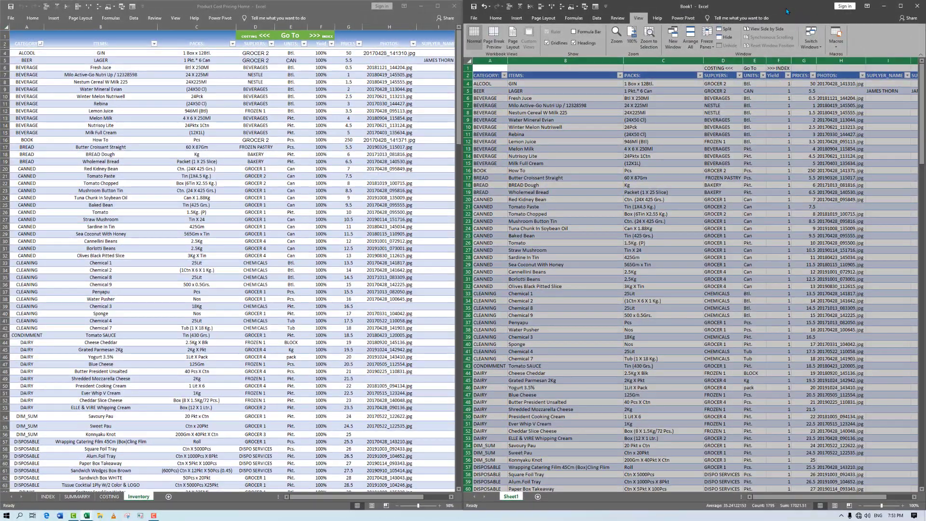
{"action": "key", "text": "super+Right"}
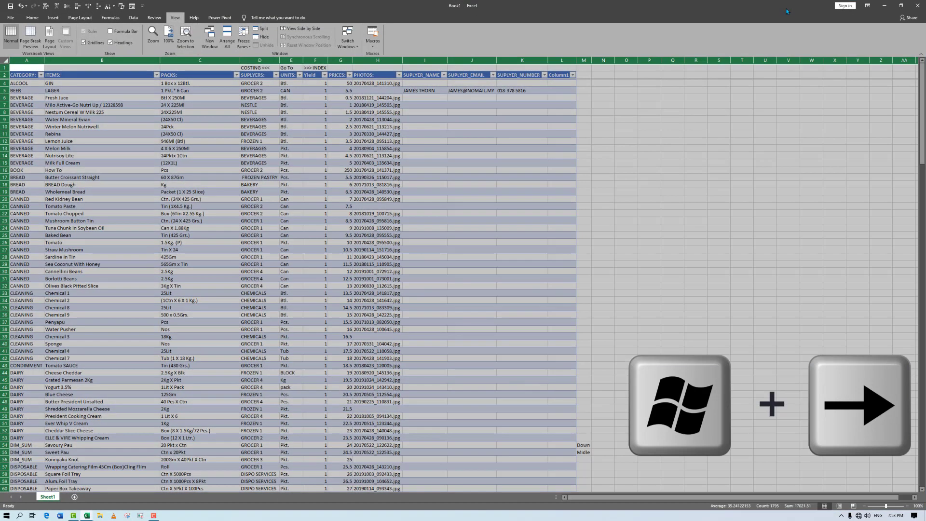
Browse the gallery of light, medium and dark table styles for the inventory table
{"action": "left_click", "coordinate": [660, 124]}
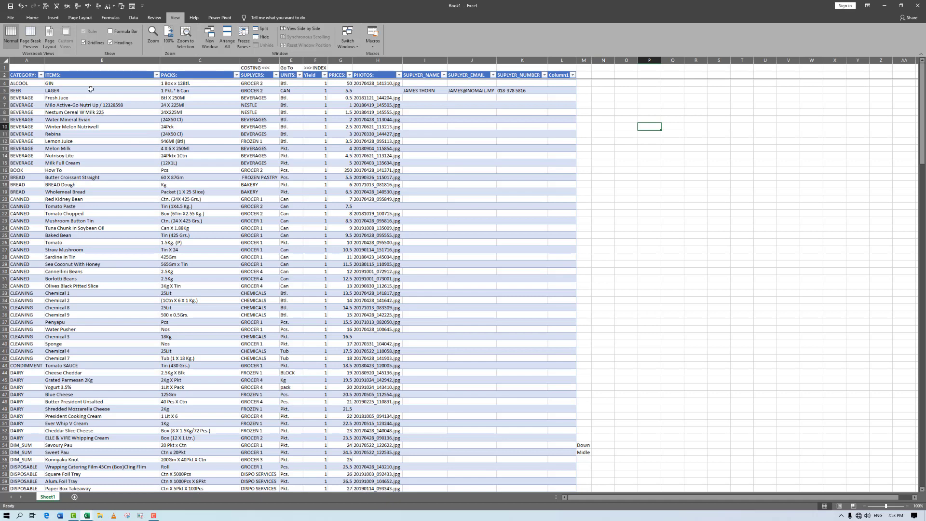
{"action": "left_click", "coordinate": [289, 104]}
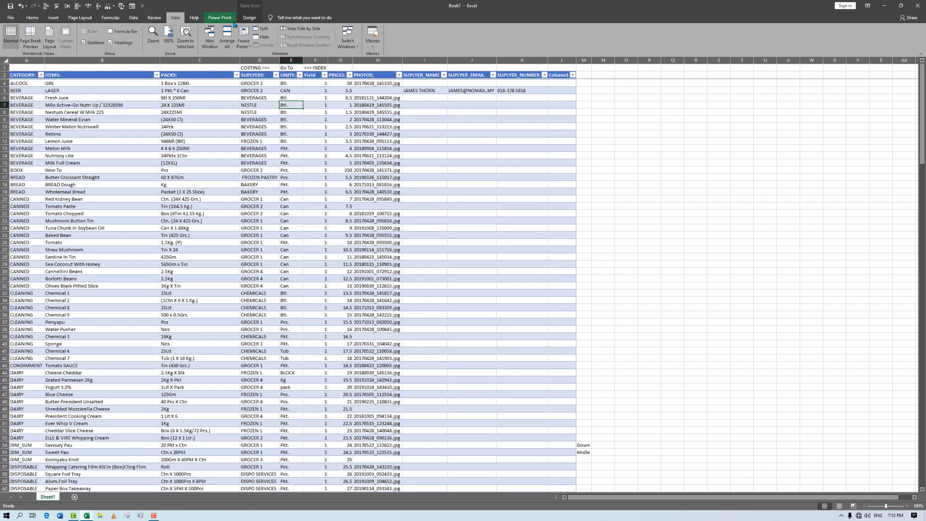
{"action": "left_click", "coordinate": [249, 19]}
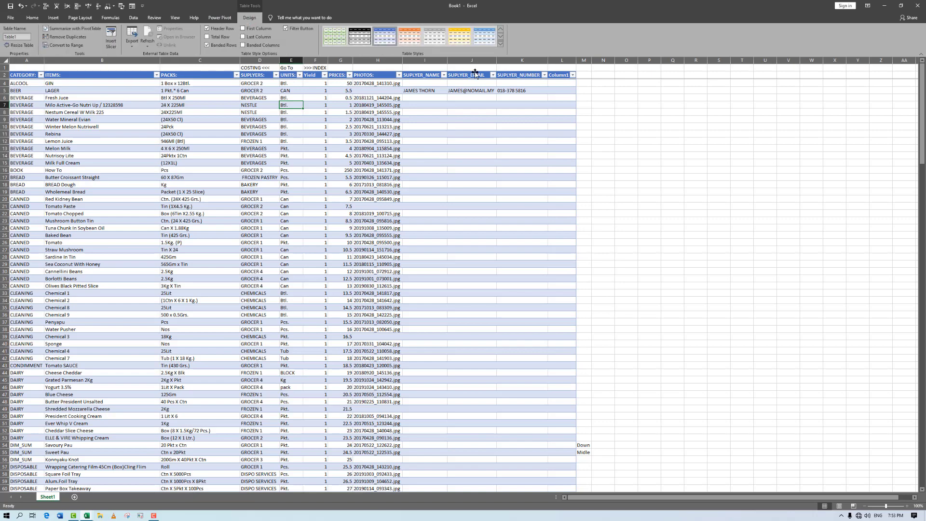
{"action": "left_click", "coordinate": [502, 46]}
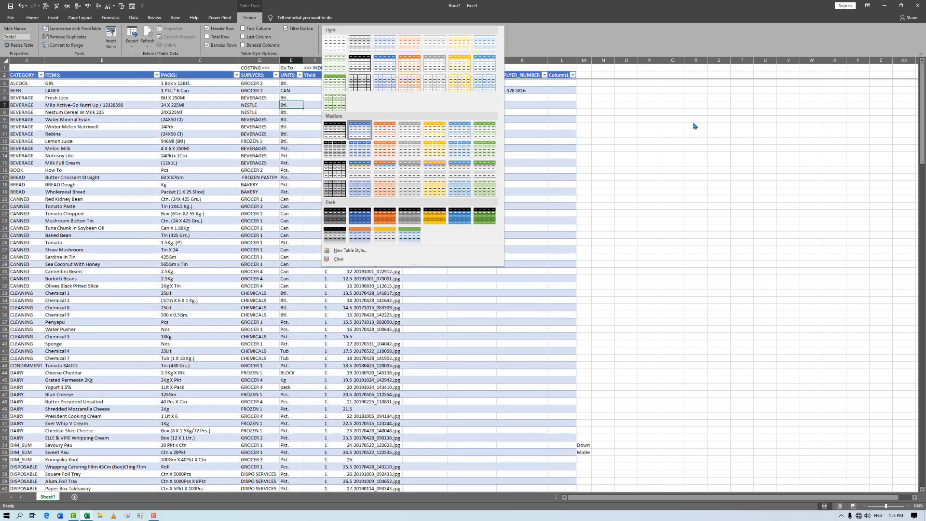
{"action": "left_click", "coordinate": [693, 125]}
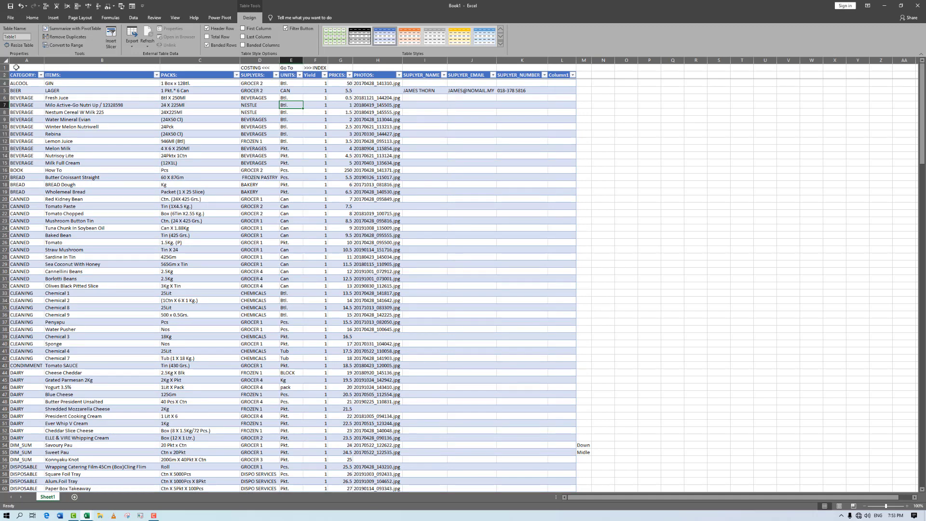
Fill cells A1:L1 with a horizontal two-color gradient running from standard blue down to a lighter theme blue
{"action": "left_click", "coordinate": [16, 67]}
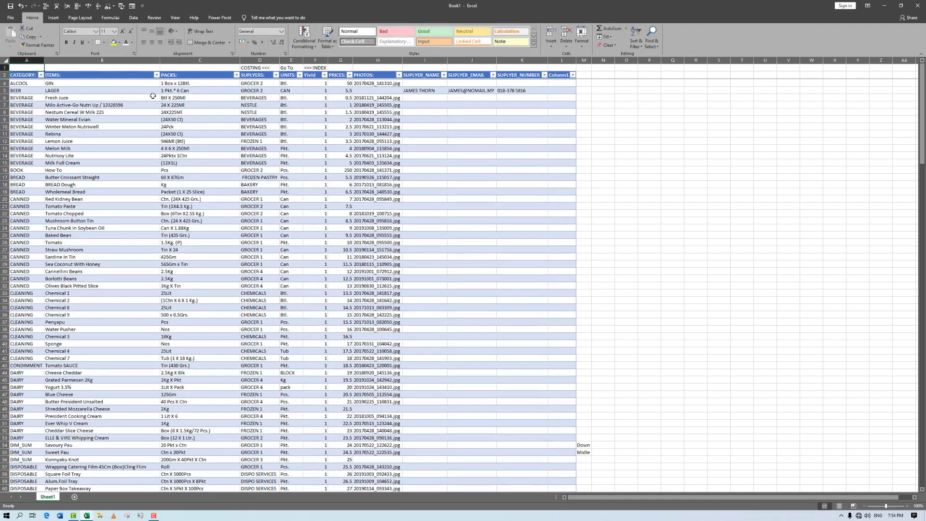
{"action": "key", "text": "shift+Right"}
{"action": "key", "text": "shift+Right"}
{"action": "key", "text": "shift+Right"}
{"action": "key", "text": "shift+Right"}
{"action": "key", "text": "shift+Right"}
{"action": "key", "text": "shift+Right"}
{"action": "key", "text": "shift+Right"}
{"action": "key", "text": "shift+Right"}
{"action": "key", "text": "shift+Right"}
{"action": "key", "text": "shift+Right"}
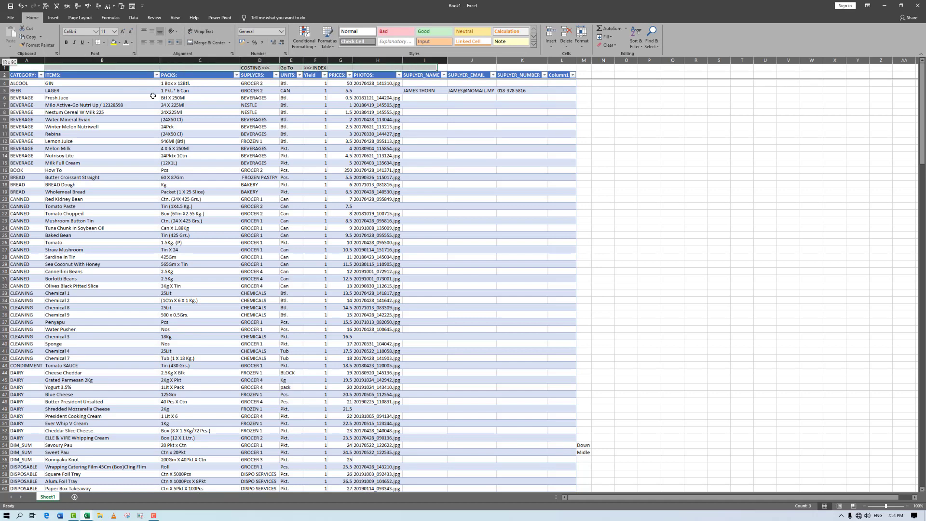
{"action": "key", "text": "shift+Right"}
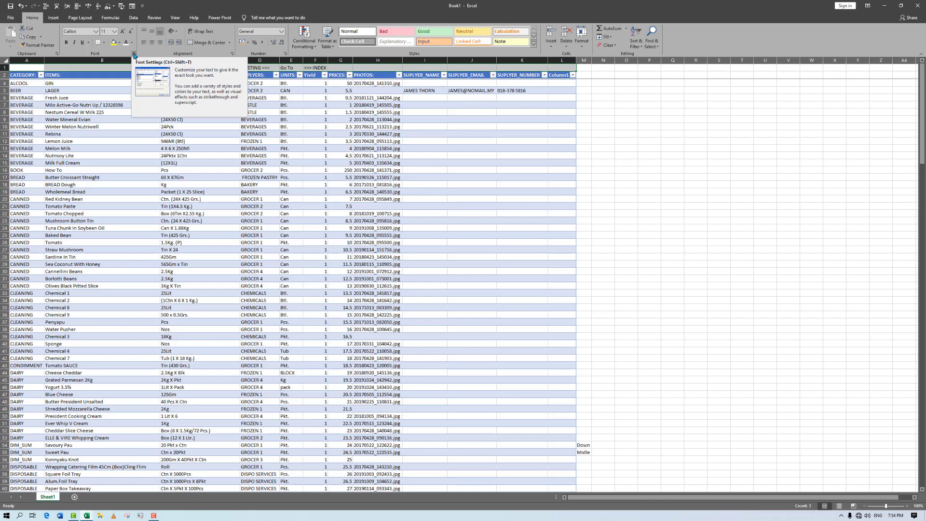
{"action": "left_click", "coordinate": [134, 55]}
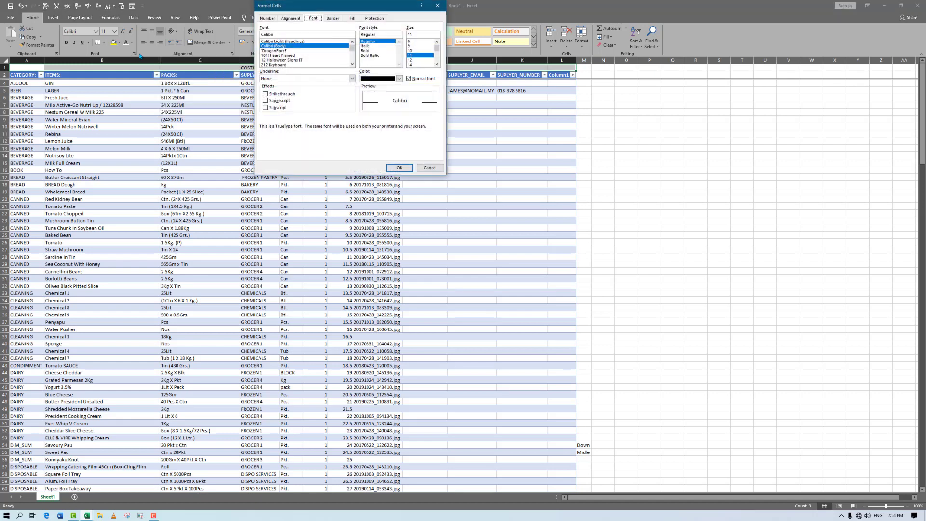
{"action": "left_click", "coordinate": [352, 18]}
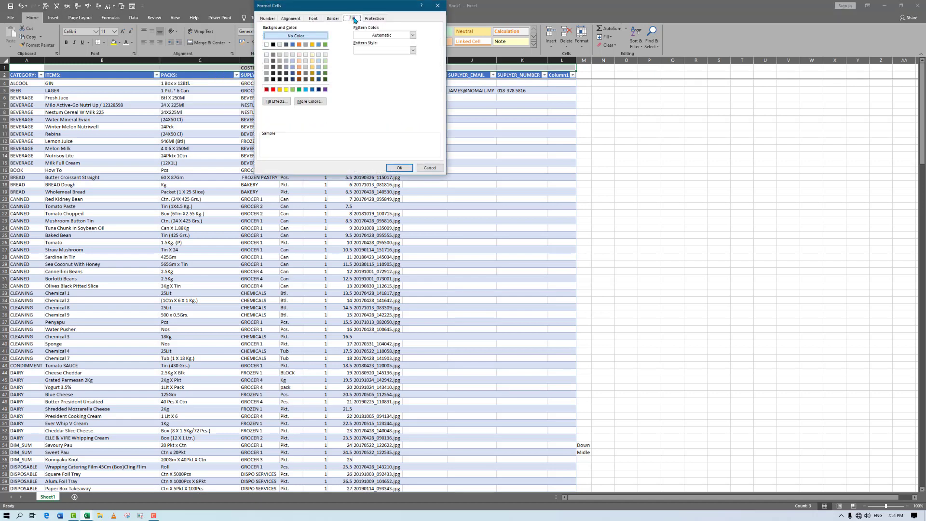
{"action": "left_click", "coordinate": [273, 104]}
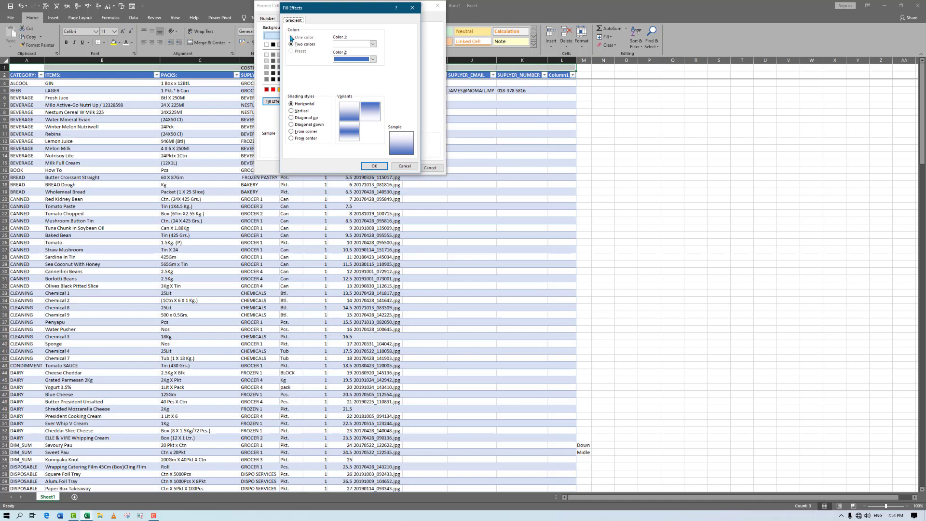
{"action": "left_click", "coordinate": [373, 44]}
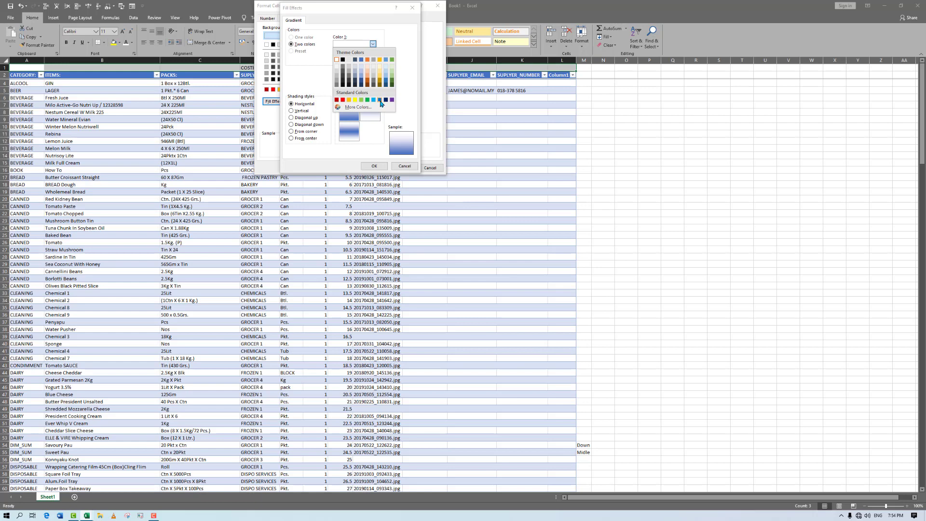
{"action": "left_click", "coordinate": [379, 100]}
{"action": "left_click", "coordinate": [374, 59]}
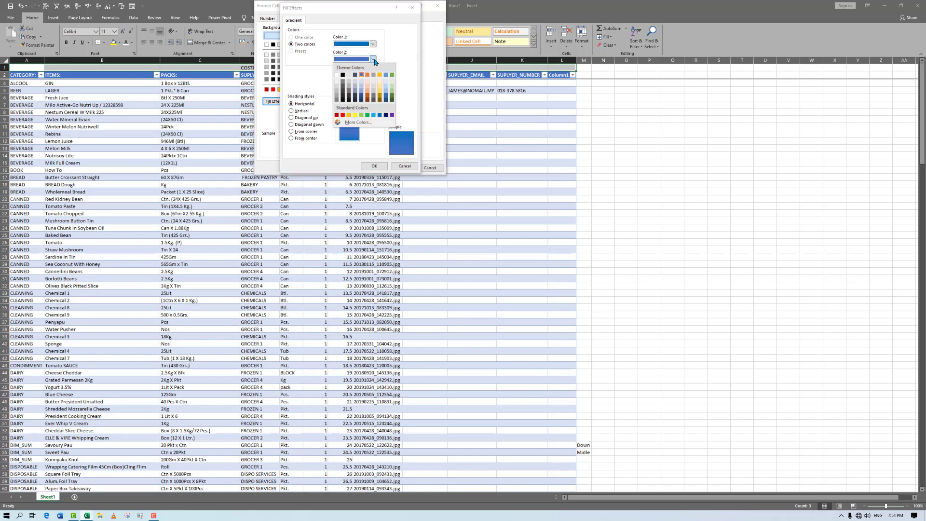
{"action": "left_click", "coordinate": [362, 94]}
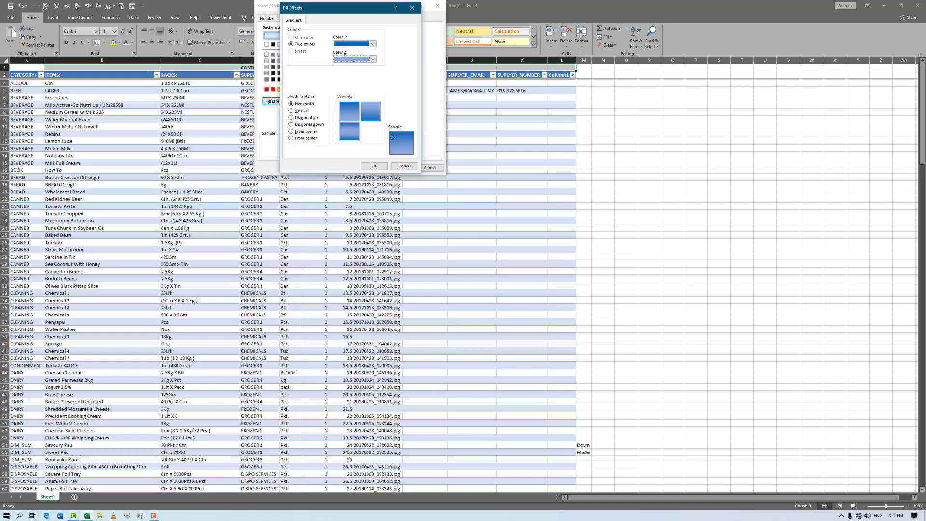
{"action": "left_click", "coordinate": [350, 136]}
{"action": "left_click", "coordinate": [349, 112]}
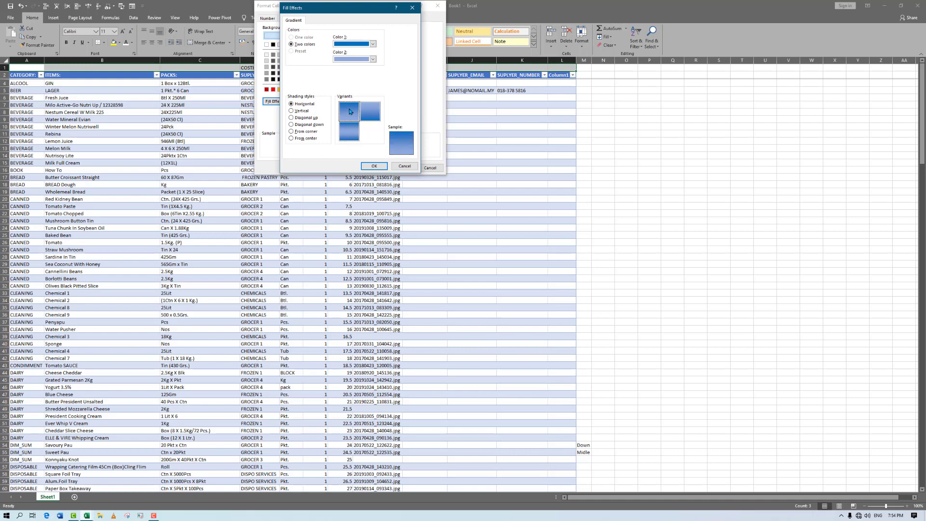
{"action": "left_click", "coordinate": [374, 166]}
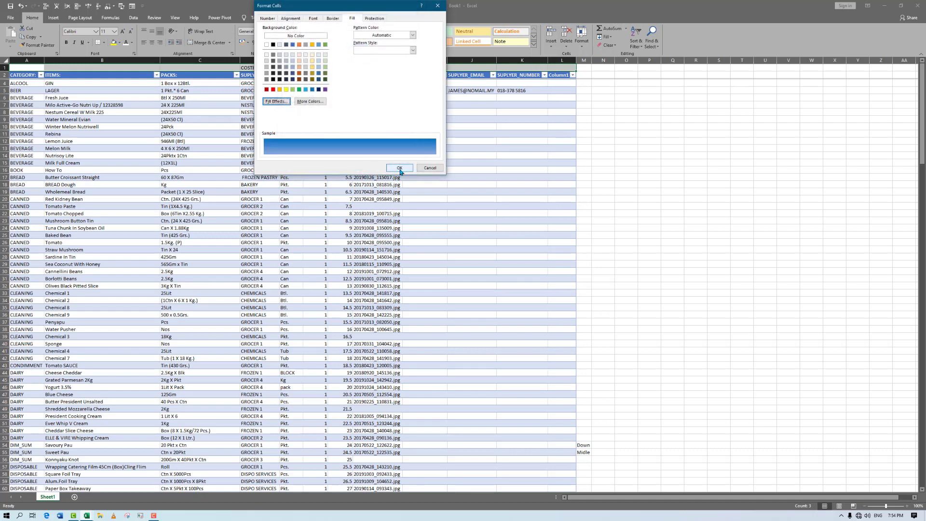
{"action": "left_click", "coordinate": [400, 168]}
{"action": "left_click", "coordinate": [649, 120]}
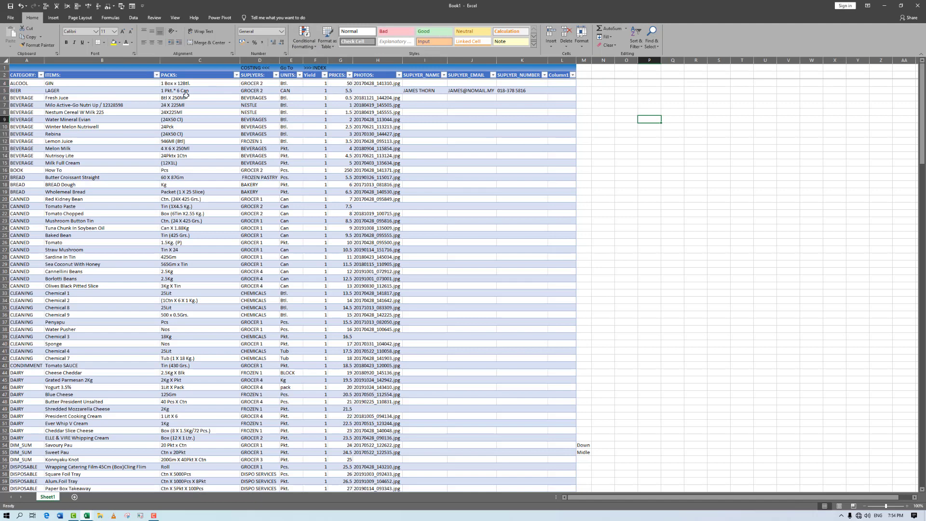
Fill the table's header cells in row 2 with a horizontal two-color gradient running from light blue down to very pale blue
{"action": "left_click", "coordinate": [14, 76]}
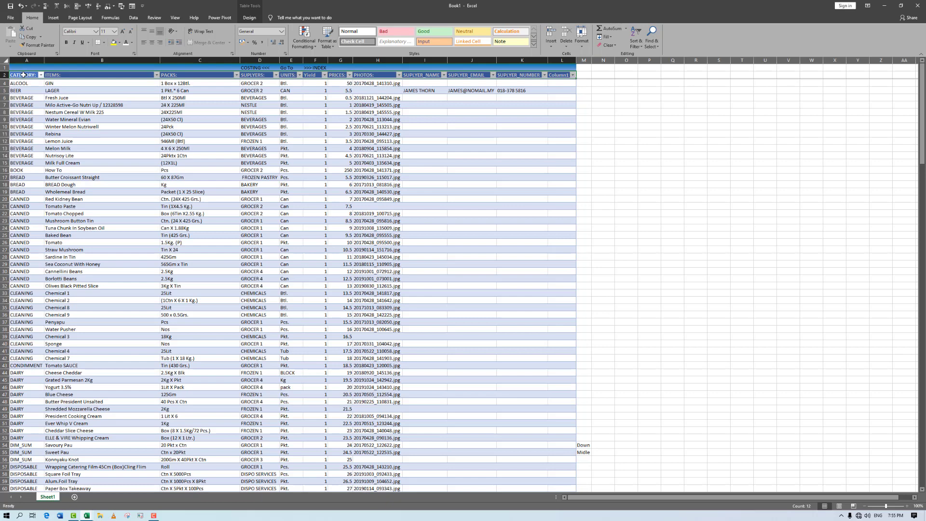
{"action": "left_click", "coordinate": [23, 75]}
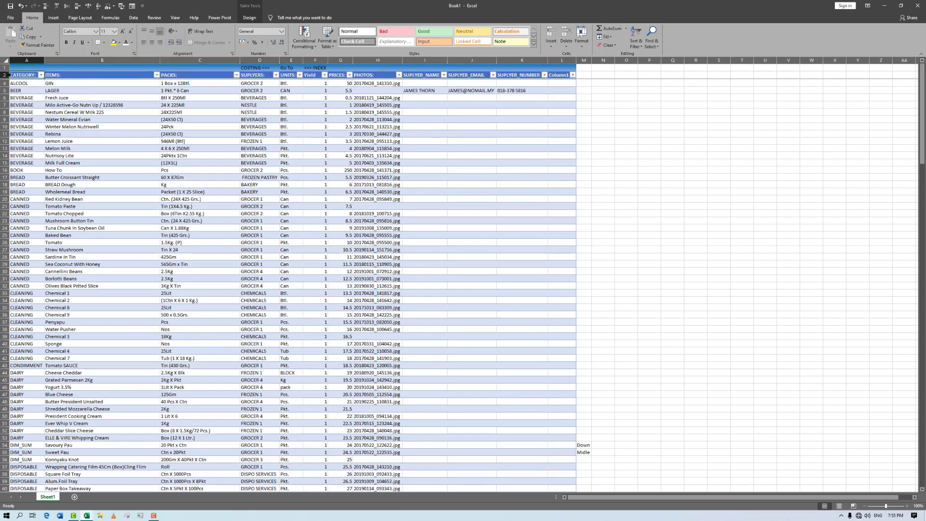
{"action": "left_click", "coordinate": [9, 75]}
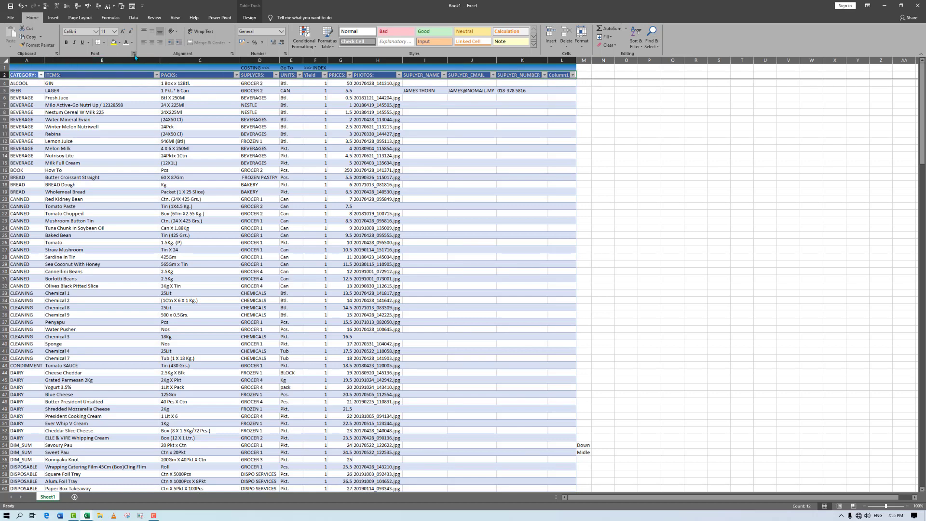
{"action": "left_click", "coordinate": [134, 53]}
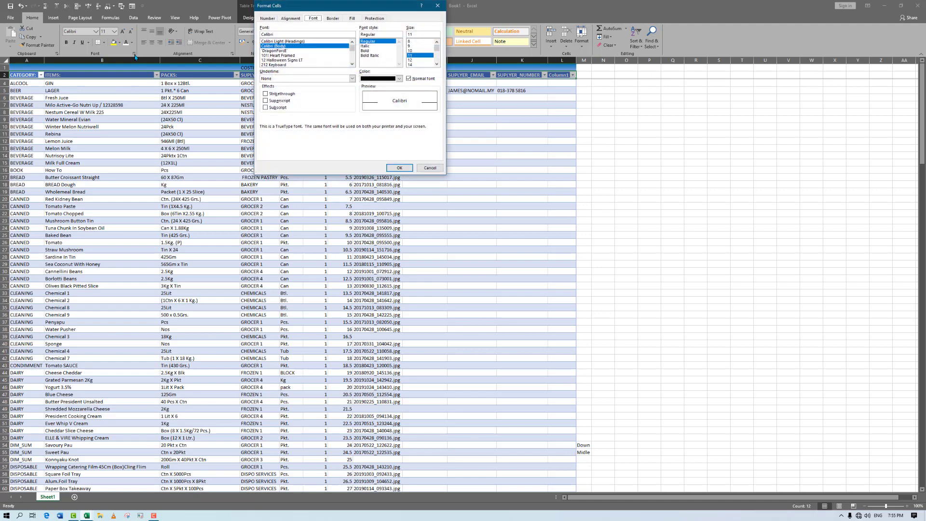
{"action": "left_click", "coordinate": [354, 19]}
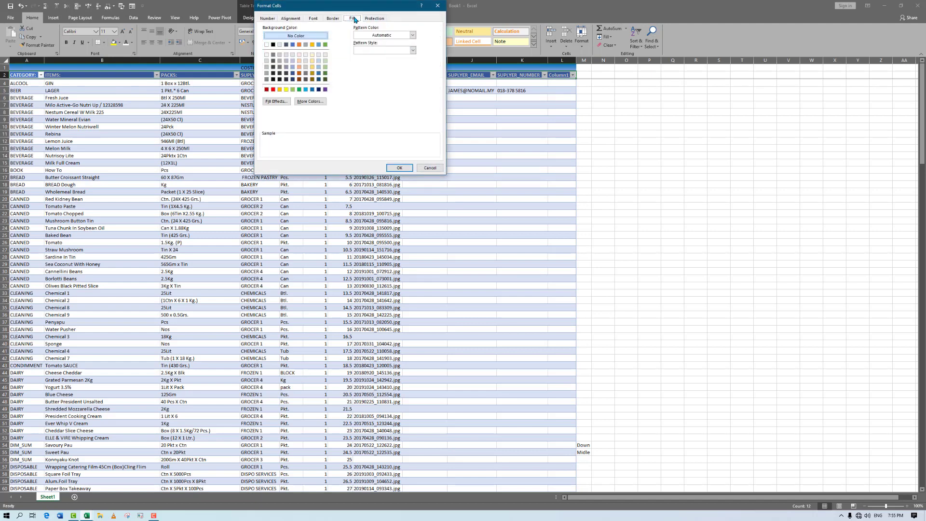
{"action": "left_click", "coordinate": [283, 102]}
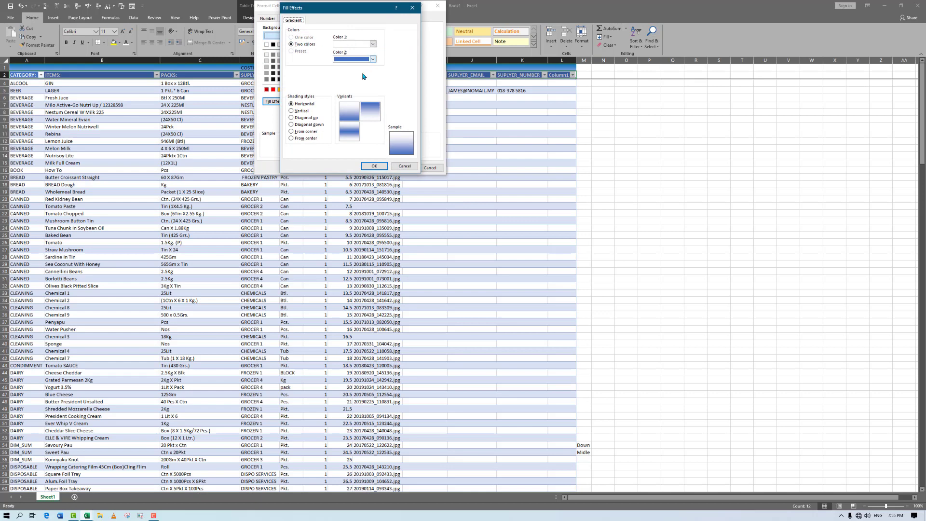
{"action": "left_click", "coordinate": [374, 44]}
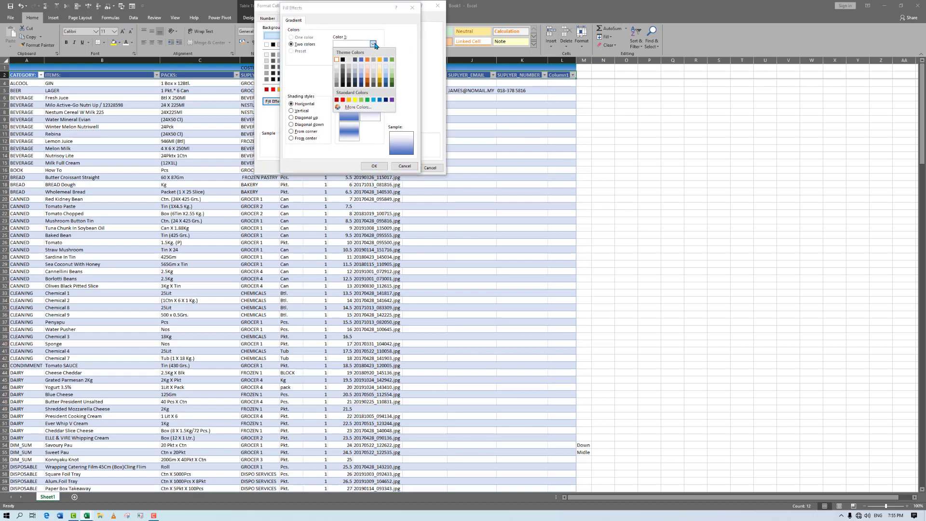
{"action": "left_click", "coordinate": [362, 79]}
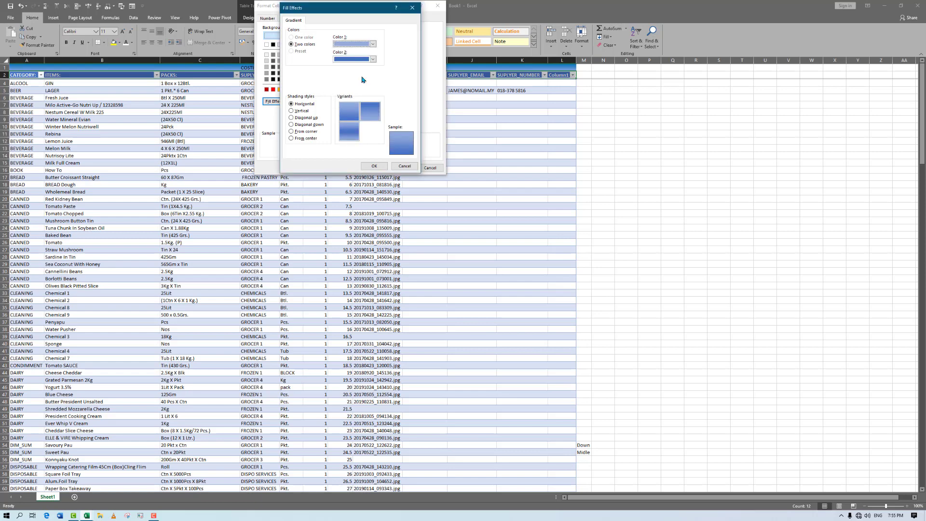
{"action": "left_click", "coordinate": [373, 58]}
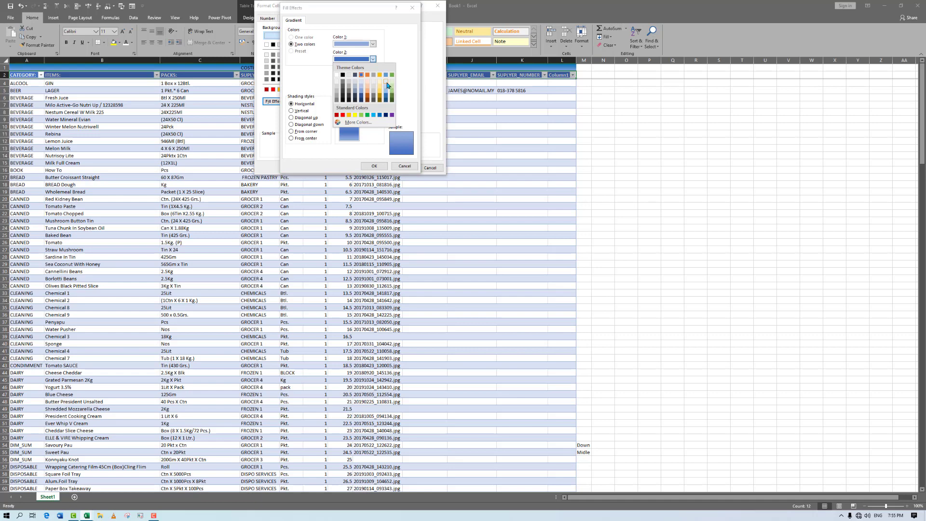
{"action": "left_click", "coordinate": [388, 85]}
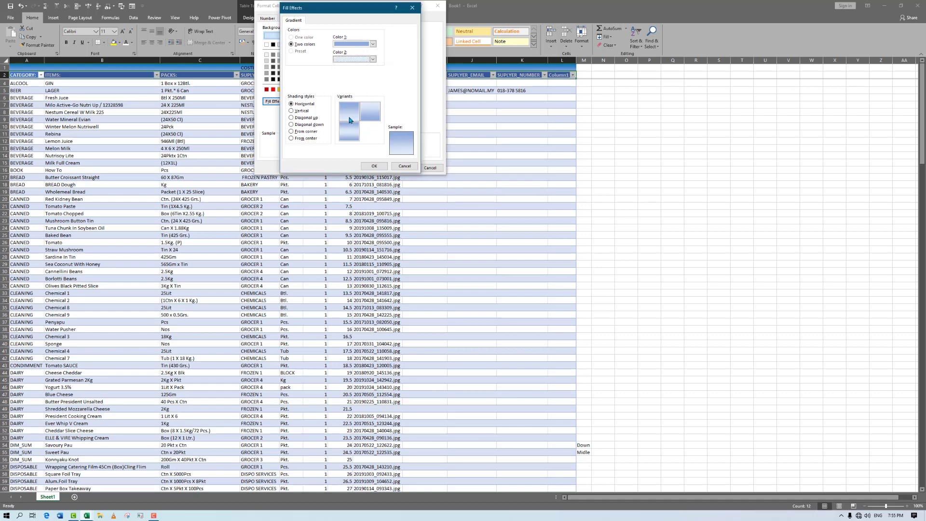
{"action": "left_click", "coordinate": [348, 115]}
{"action": "left_click", "coordinate": [376, 166]}
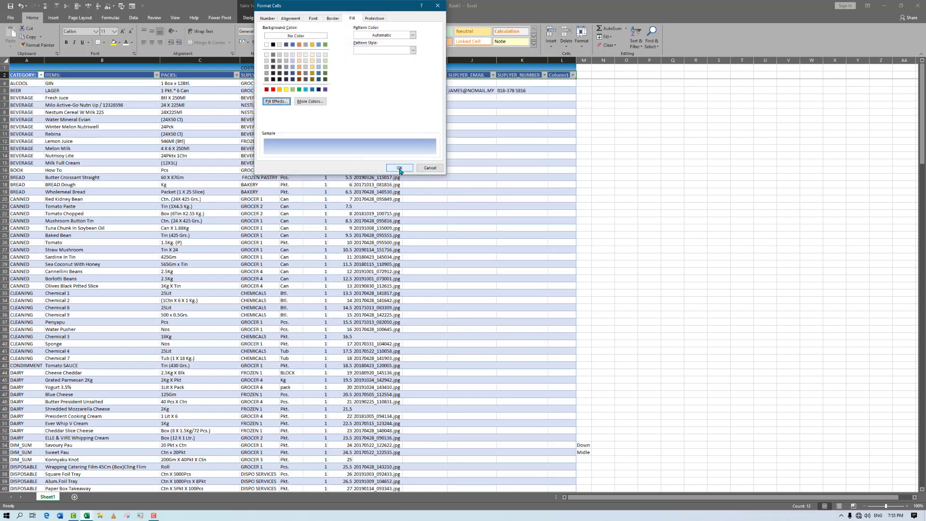
{"action": "left_click", "coordinate": [399, 168]}
{"action": "left_click", "coordinate": [654, 126]}
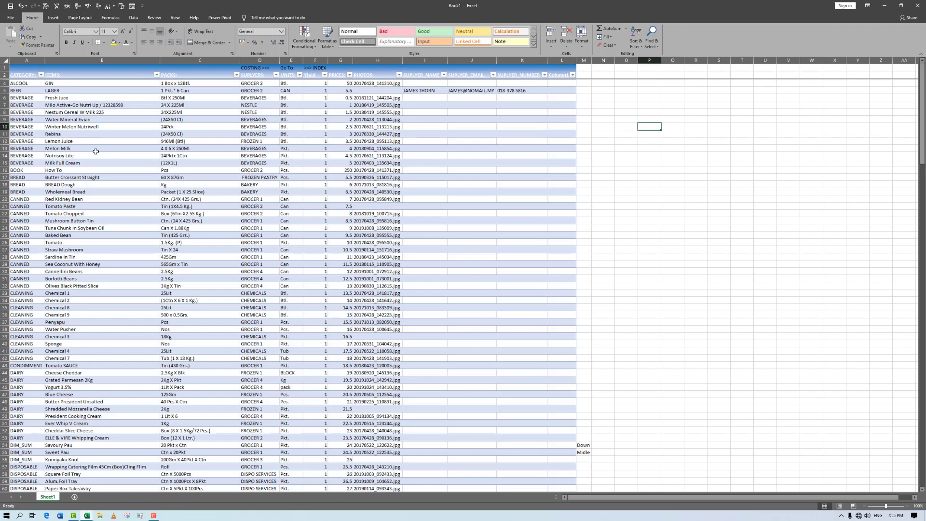
{"action": "scroll", "coordinate": [97, 153], "scroll_direction": "down", "scroll_amount": 16}
{"action": "scroll", "coordinate": [97, 157], "scroll_direction": "up", "scroll_amount": 15}
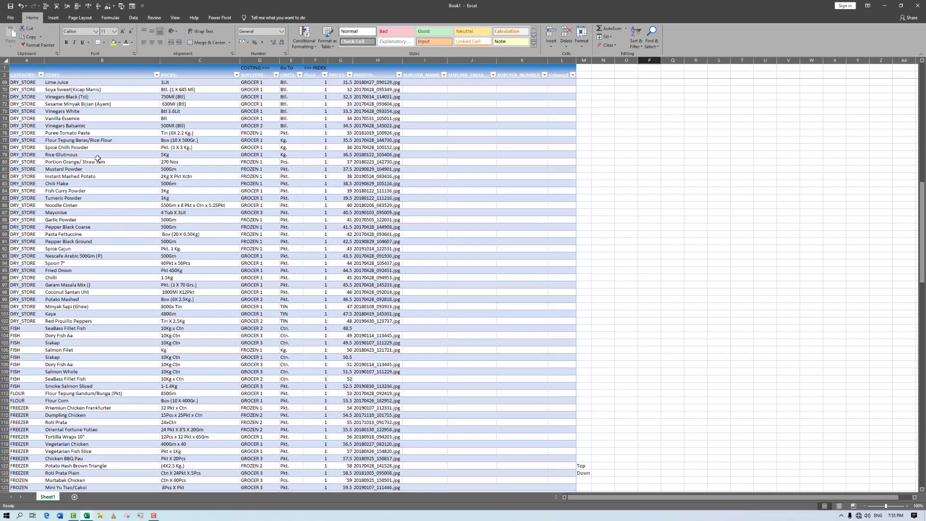
{"action": "scroll", "coordinate": [97, 158], "scroll_direction": "up", "scroll_amount": 1}
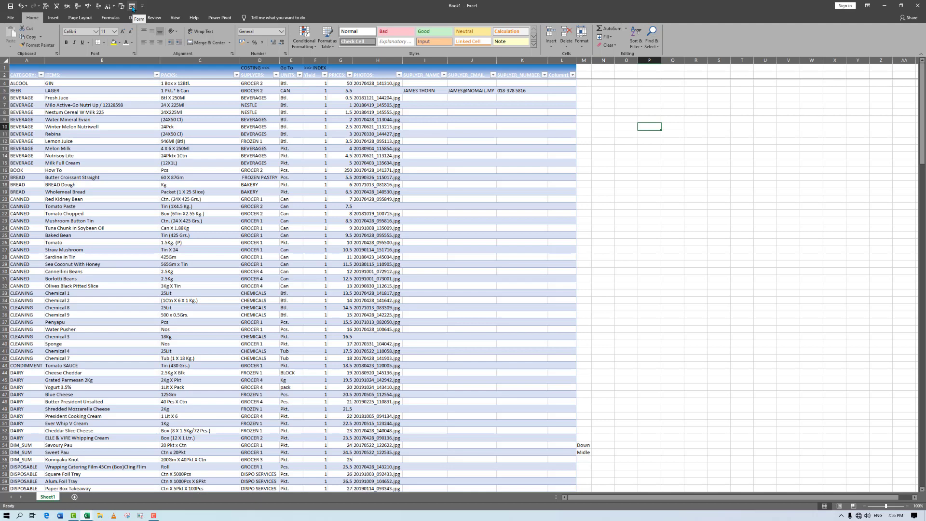
Open the data entry form for the inventory table, with a cell inside the table selected
{"action": "left_click", "coordinate": [133, 7]}
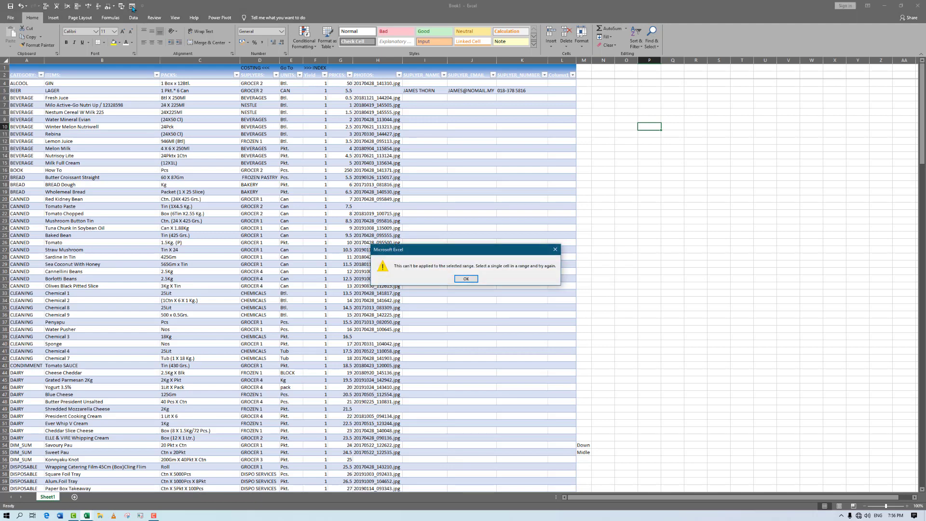
{"action": "left_click", "coordinate": [466, 279]}
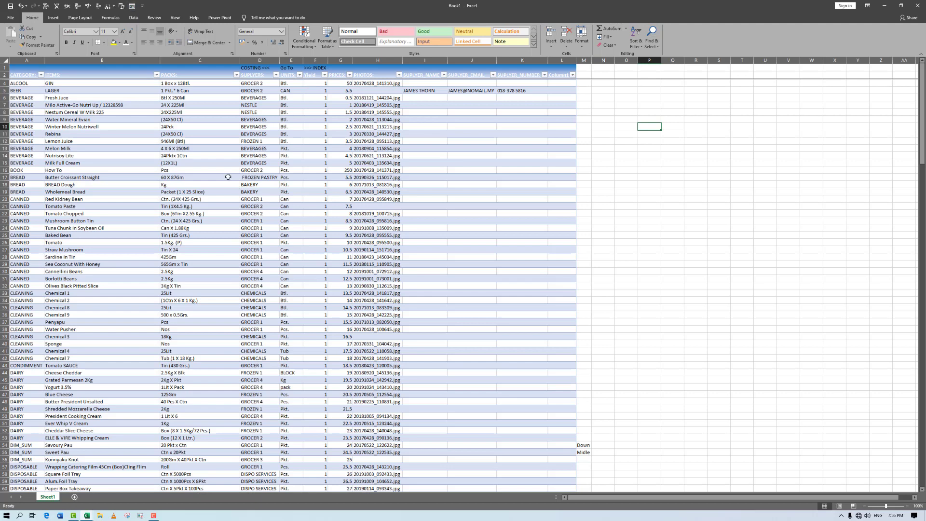
{"action": "left_click", "coordinate": [206, 162]}
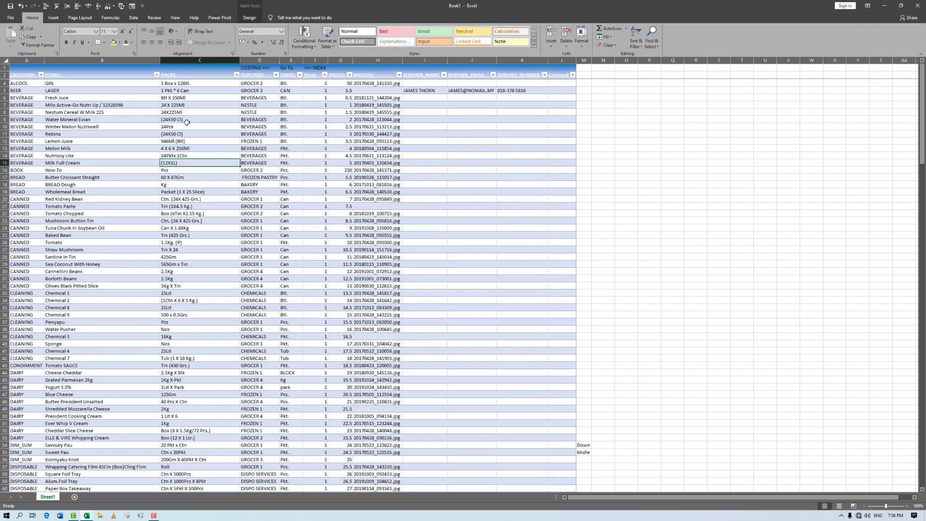
{"action": "left_click", "coordinate": [132, 6]}
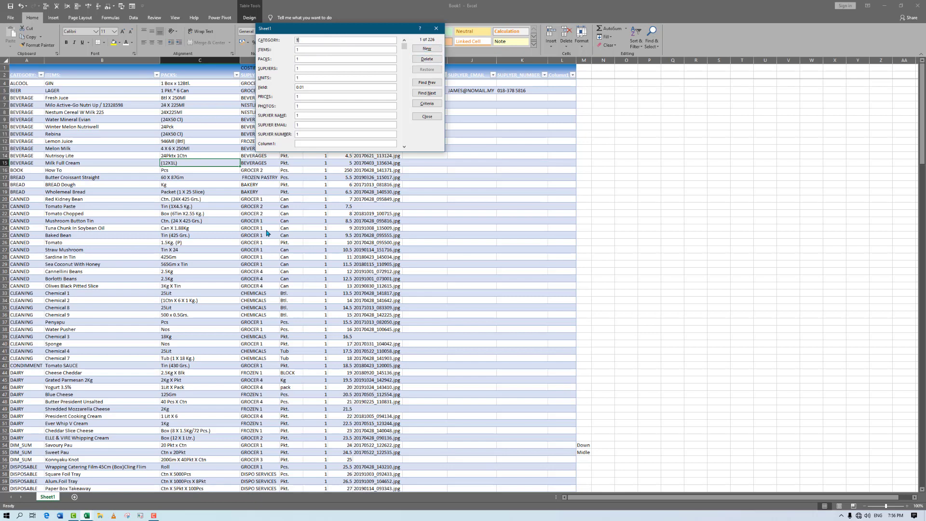
Page forward through the inventory records in the data entry form
{"action": "left_click", "coordinate": [433, 94]}
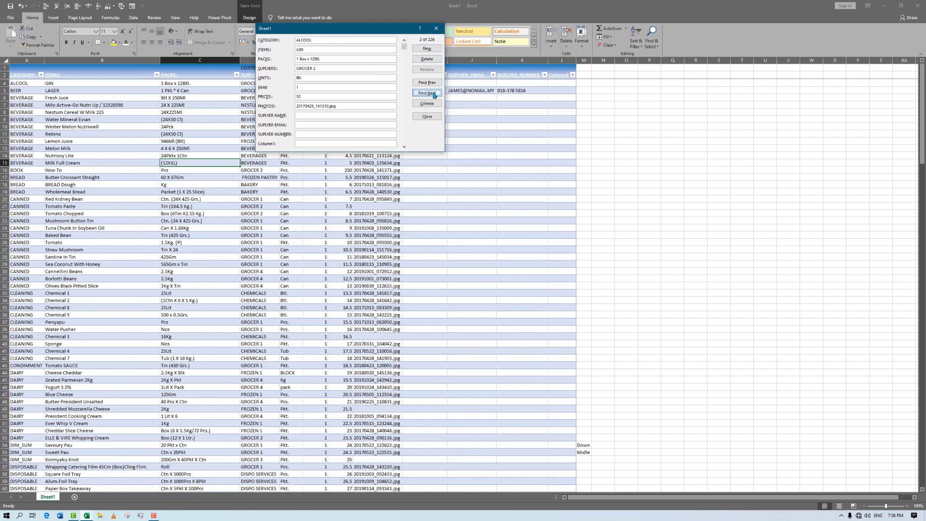
{"action": "left_click", "coordinate": [434, 94]}
{"action": "left_click", "coordinate": [434, 95]}
{"action": "left_click", "coordinate": [433, 95]}
{"action": "left_click", "coordinate": [433, 95]}
{"action": "left_click", "coordinate": [434, 94]}
View the data form's search criteria mode, return to the record view and close the form
{"action": "left_click", "coordinate": [428, 104]}
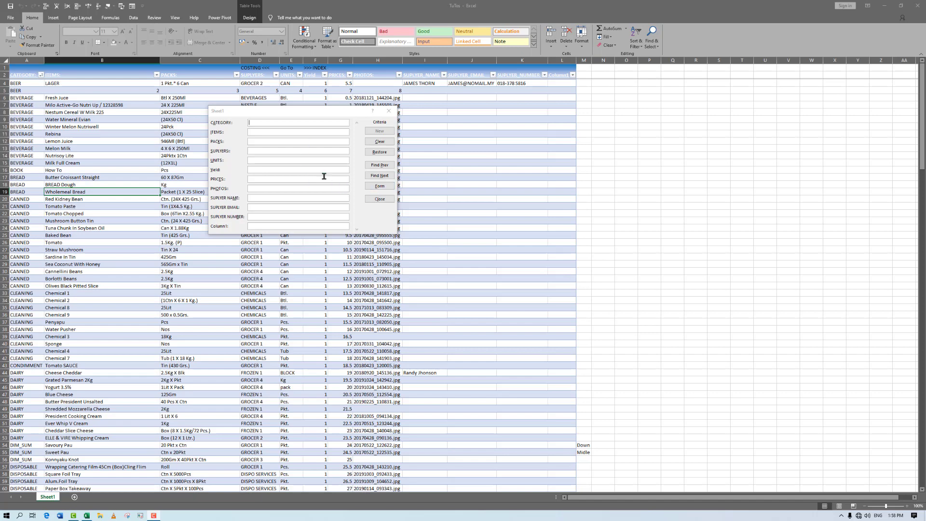
{"action": "left_click", "coordinate": [380, 186]}
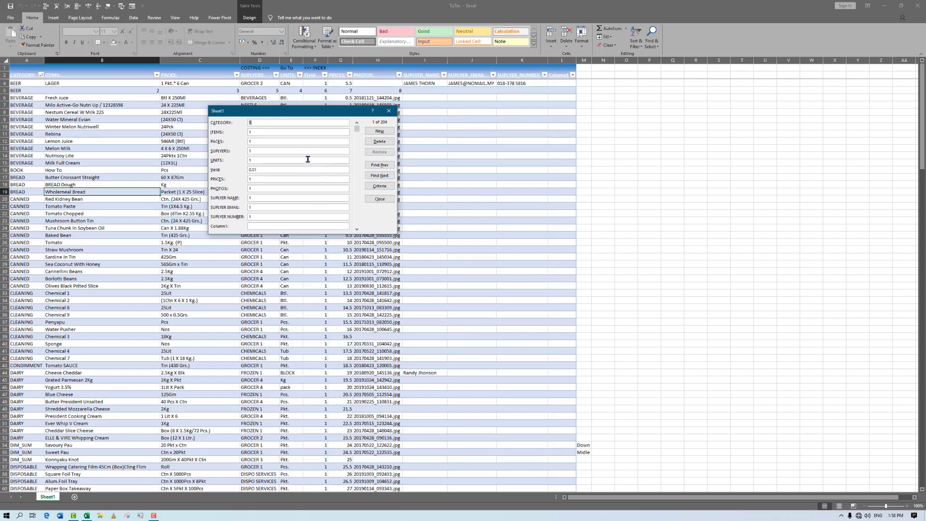
{"action": "left_click", "coordinate": [389, 113]}
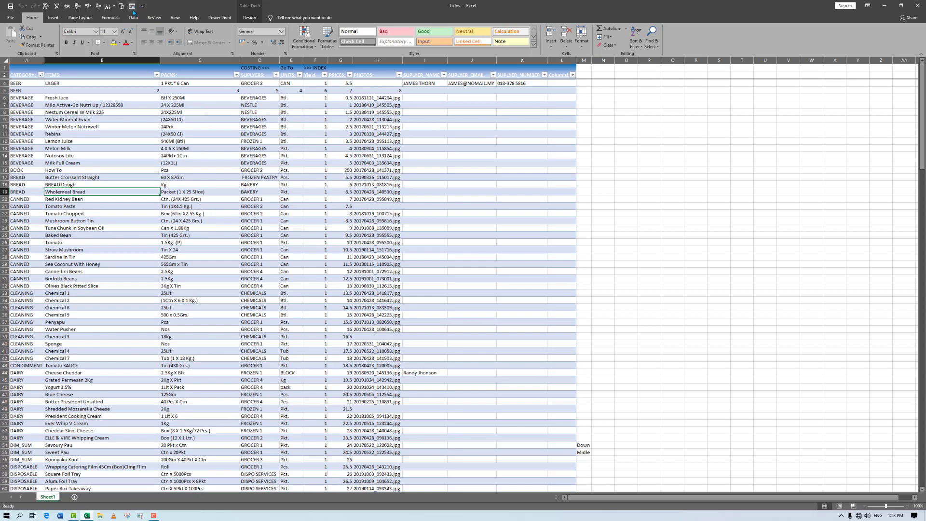
Open the Quick Access Toolbar customization options and list the commands not in the ribbon
{"action": "left_click", "coordinate": [11, 20]}
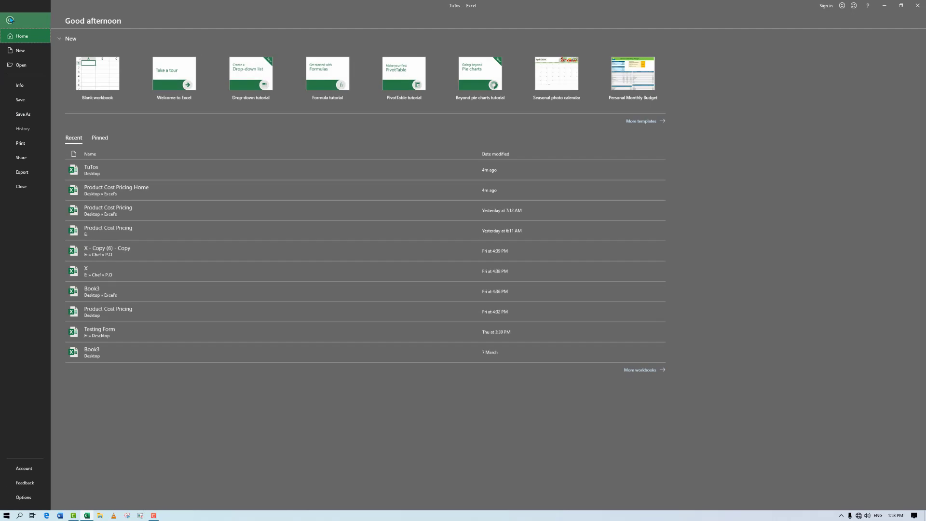
{"action": "left_click", "coordinate": [30, 505]}
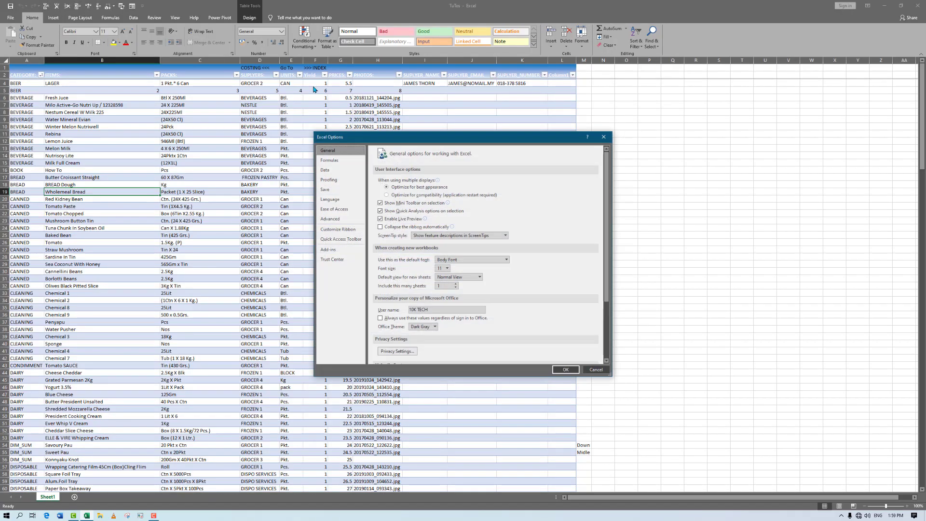
{"action": "left_click", "coordinate": [339, 239]}
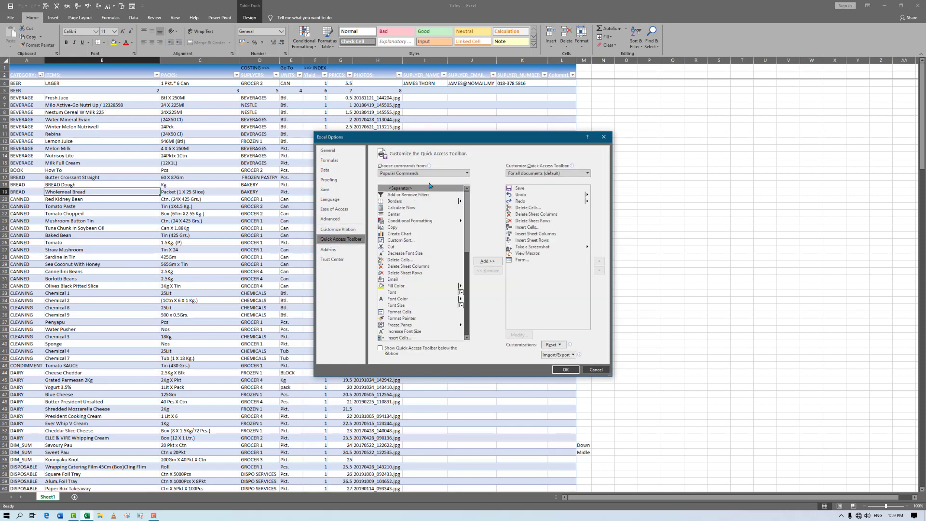
{"action": "left_click", "coordinate": [452, 175]}
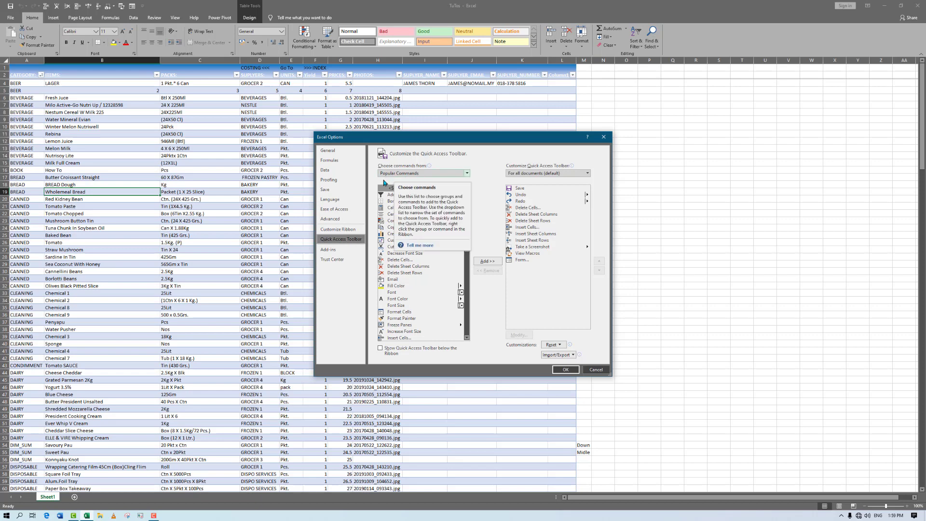
{"action": "left_click", "coordinate": [425, 180]}
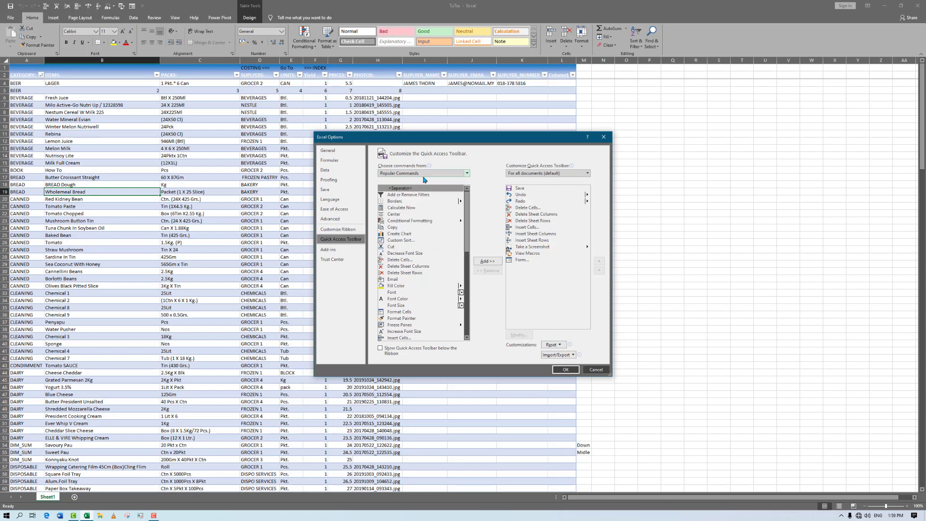
{"action": "left_click", "coordinate": [467, 174]}
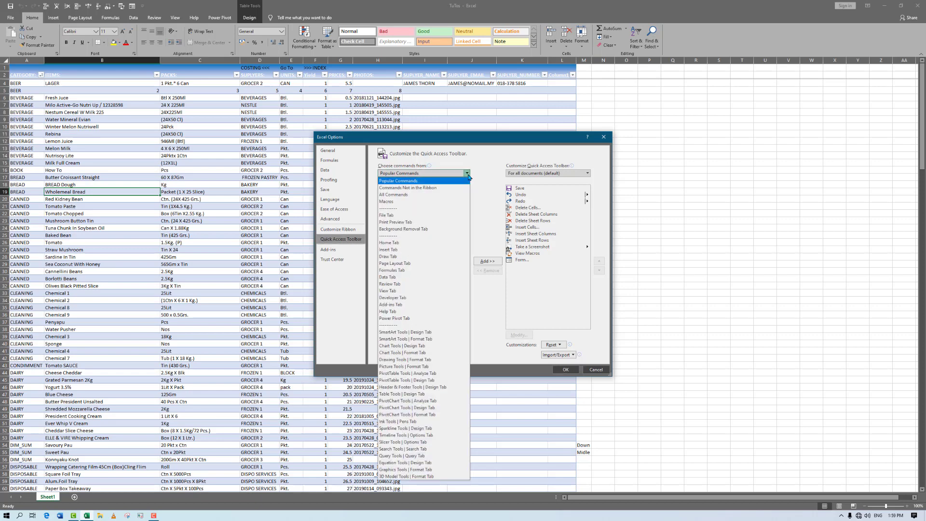
{"action": "left_click", "coordinate": [418, 188]}
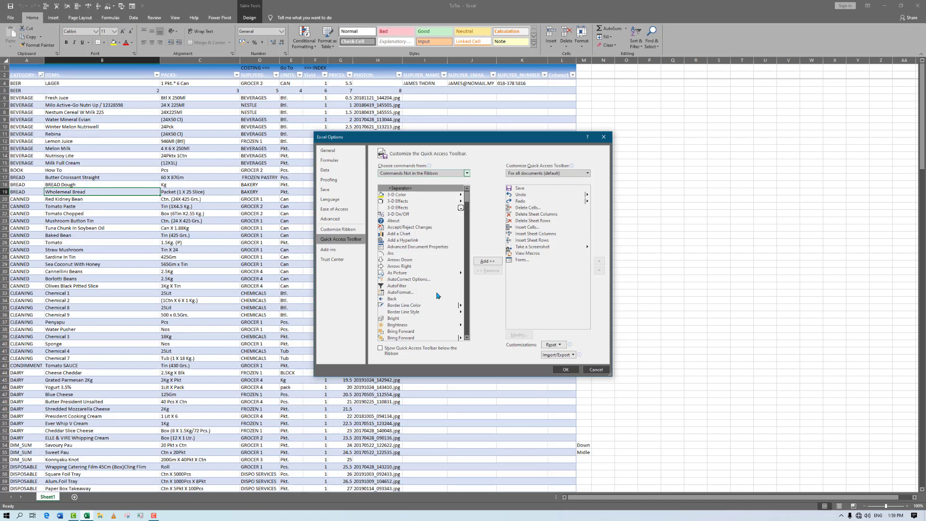
Try to add the Form command to the Quick Access Toolbar
{"action": "scroll", "coordinate": [467, 262], "scroll_direction": "down", "scroll_amount": 20}
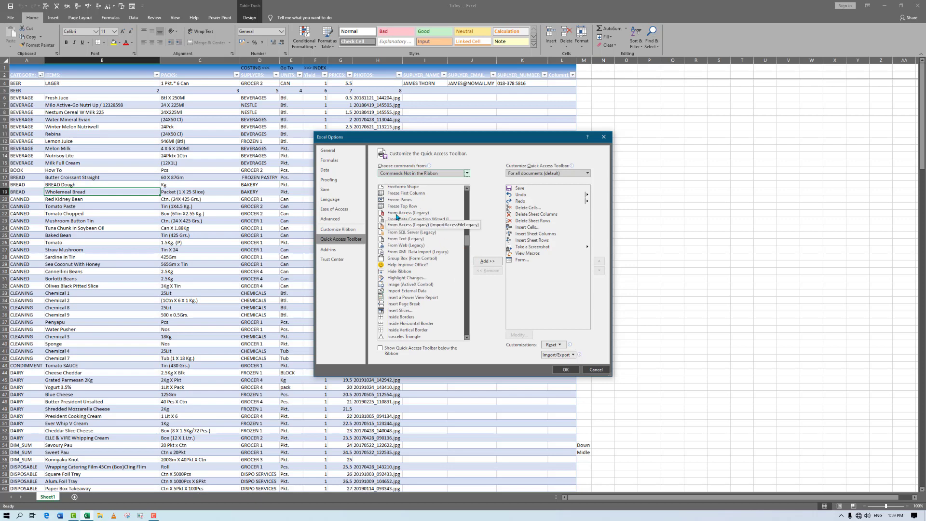
{"action": "left_click", "coordinate": [467, 188]}
{"action": "left_click", "coordinate": [467, 189]}
{"action": "left_click", "coordinate": [467, 189]}
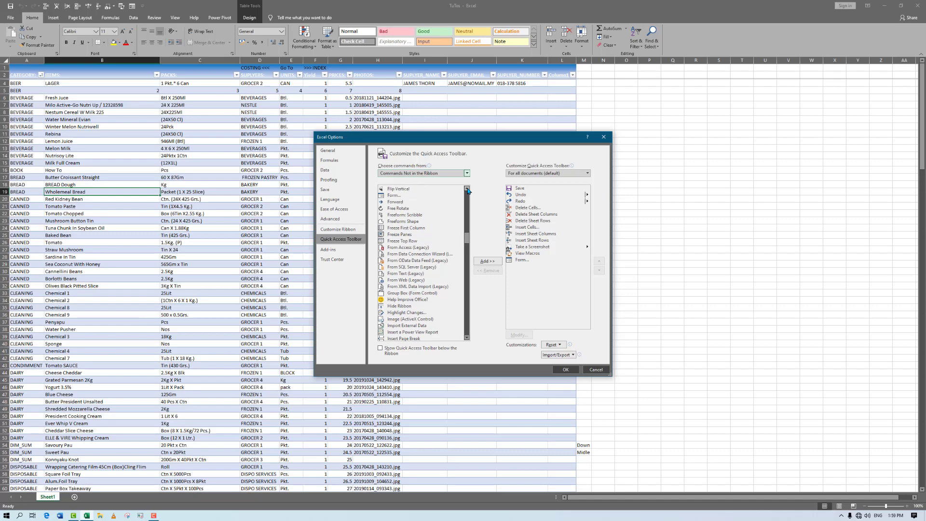
{"action": "left_click", "coordinate": [467, 188]}
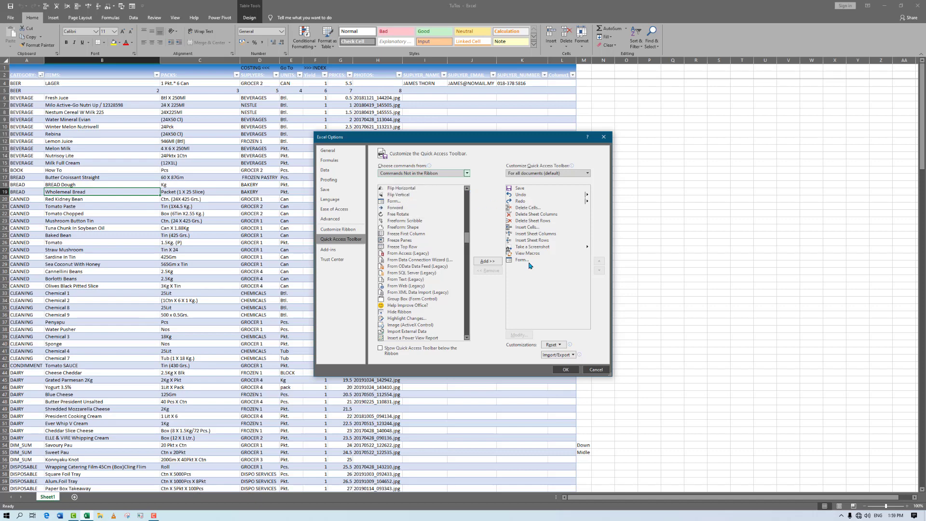
{"action": "left_click", "coordinate": [390, 202]}
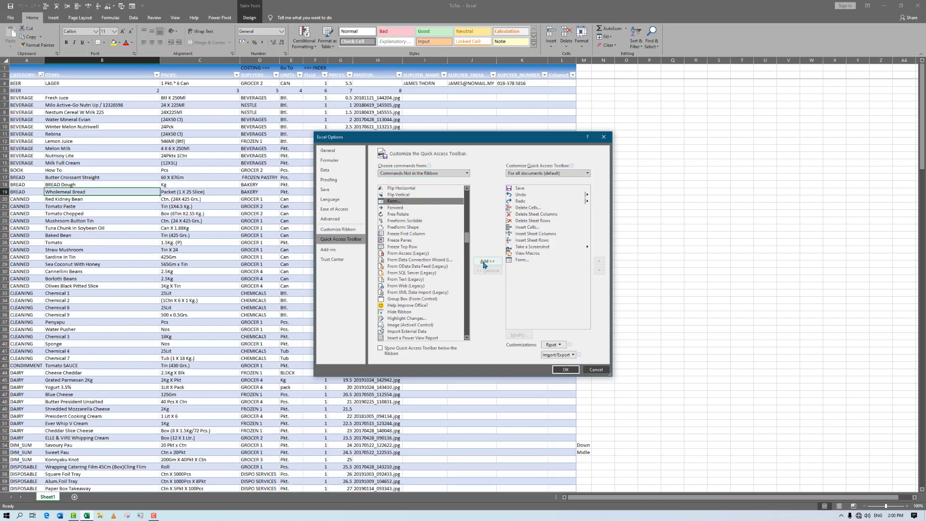
{"action": "double_click", "coordinate": [393, 202]}
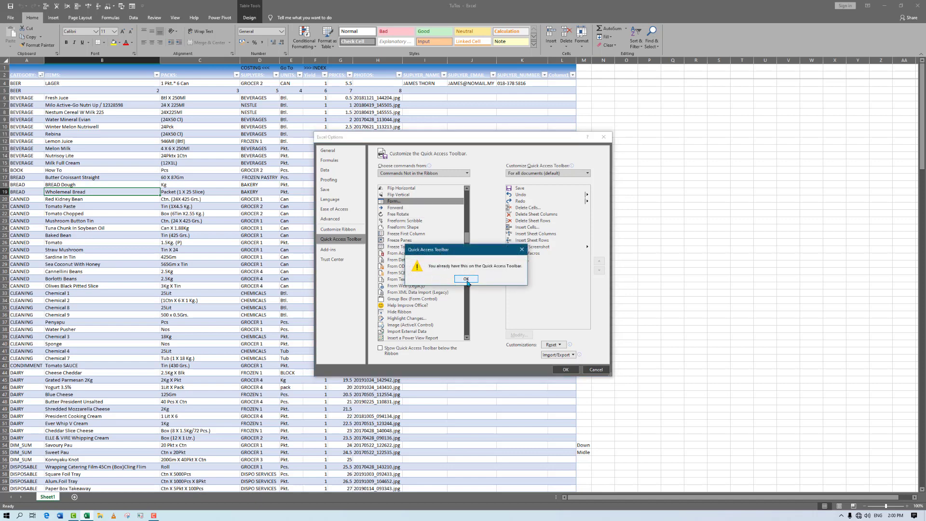
{"action": "left_click", "coordinate": [463, 279]}
{"action": "left_click", "coordinate": [488, 263]}
{"action": "left_click", "coordinate": [466, 279]}
Remove the Form command from the Quick Access Toolbar and apply the change
{"action": "left_click", "coordinate": [521, 260]}
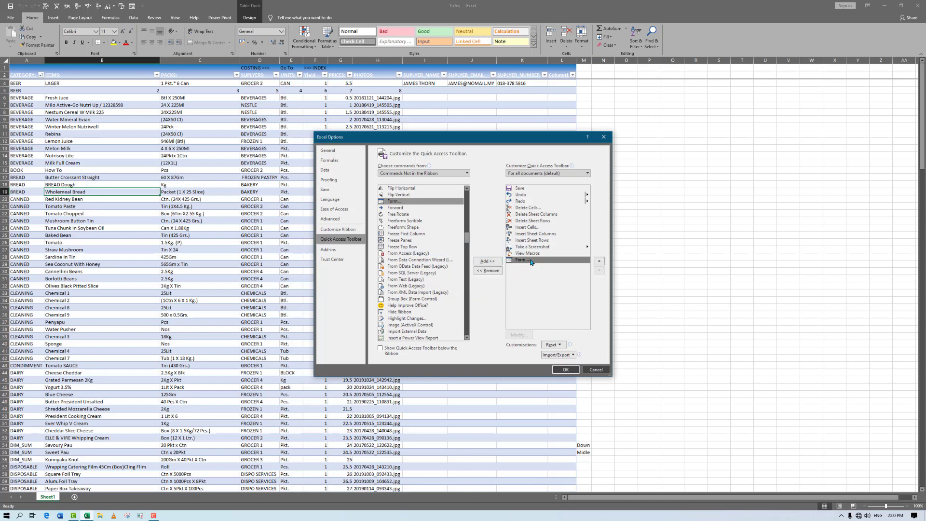
{"action": "left_click", "coordinate": [488, 270]}
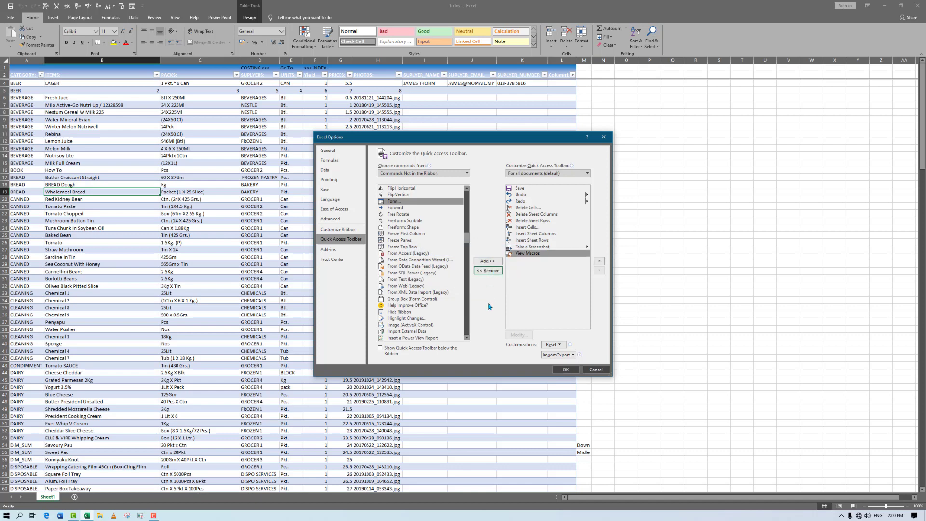
{"action": "double_click", "coordinate": [401, 201]}
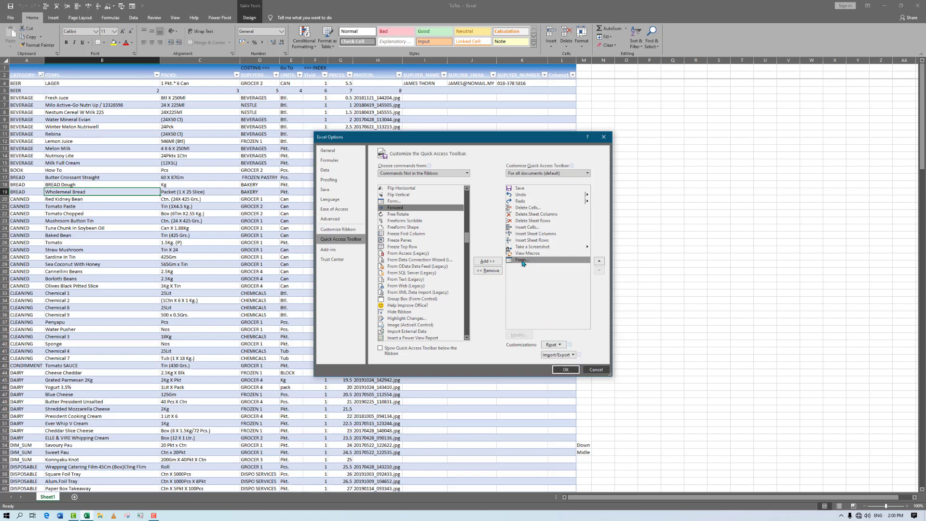
{"action": "left_click", "coordinate": [488, 270]}
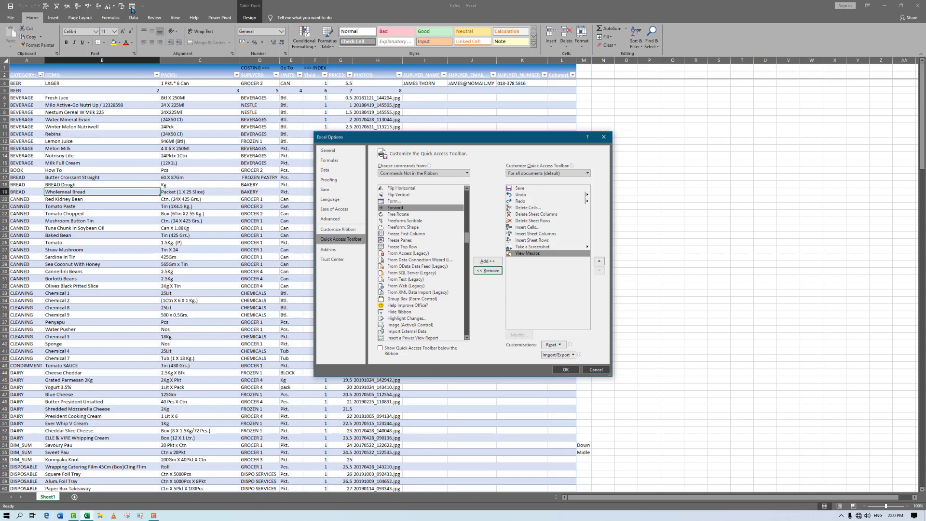
{"action": "left_click", "coordinate": [566, 369]}
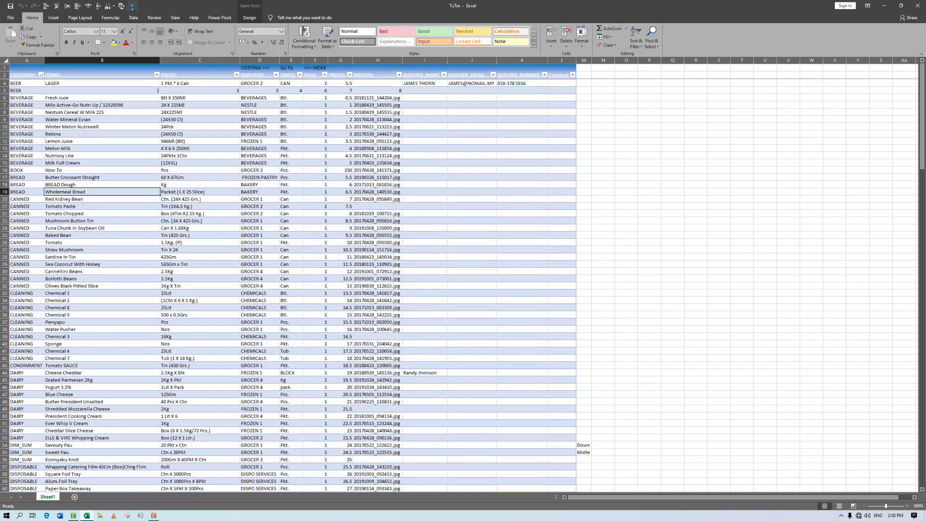
Add the Form command from Commands Not in the Ribbon to the Quick Access Toolbar for all documents and apply it
{"action": "left_click", "coordinate": [132, 7]}
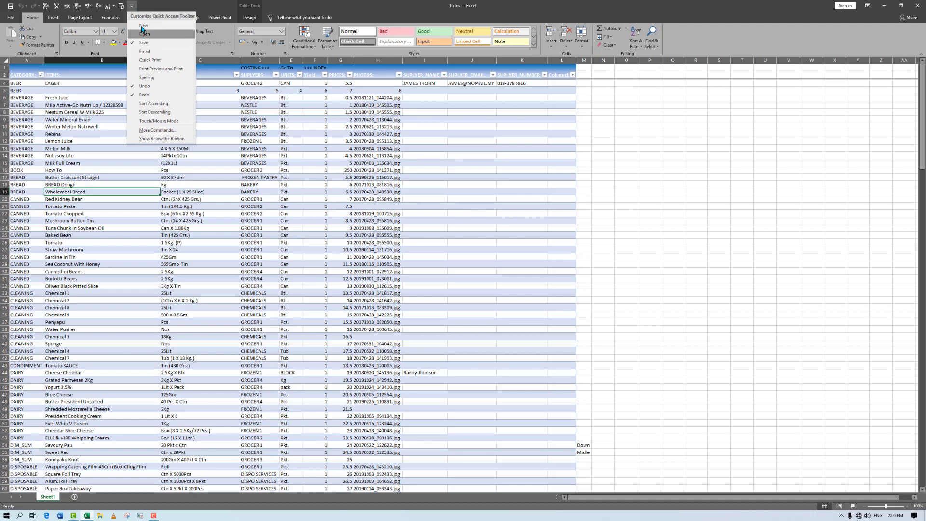
{"action": "left_click", "coordinate": [155, 131]}
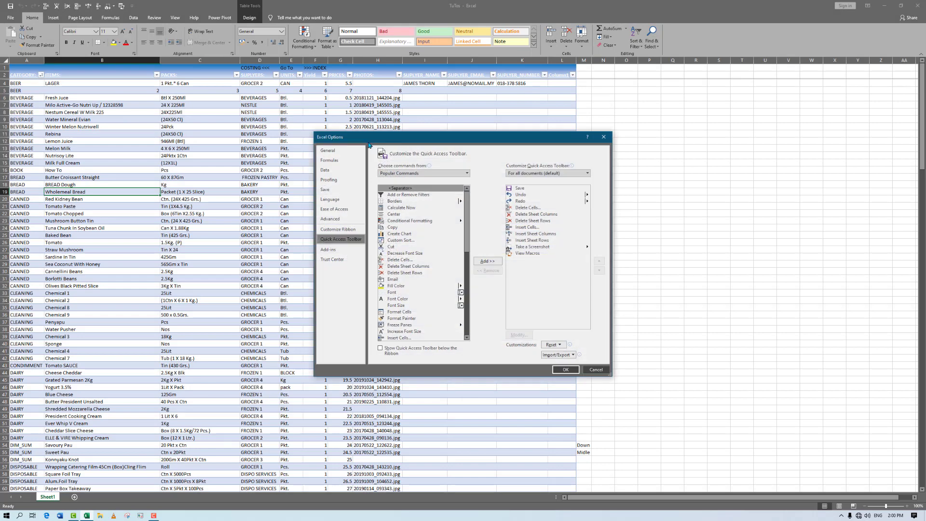
{"action": "key", "text": "Tab"}
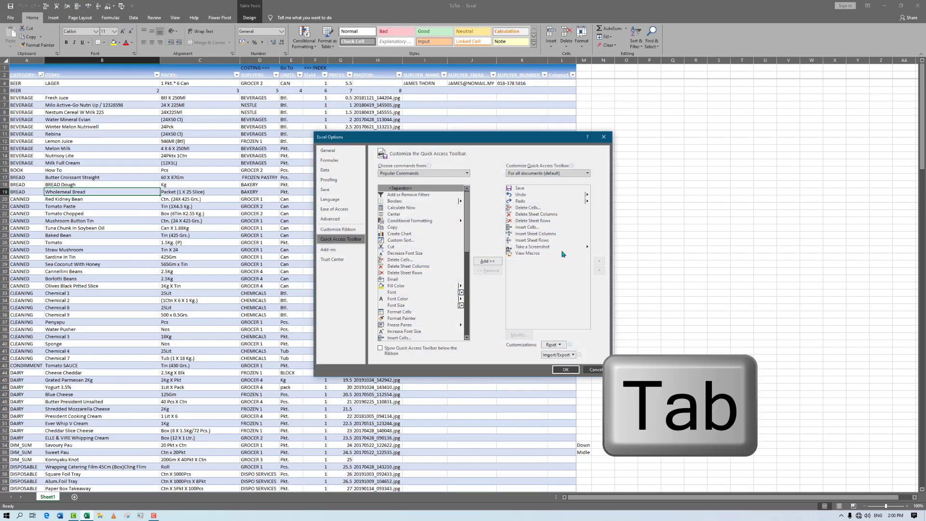
{"action": "scroll", "coordinate": [424, 265], "scroll_direction": "down", "scroll_amount": 1}
{"action": "left_click", "coordinate": [467, 173]}
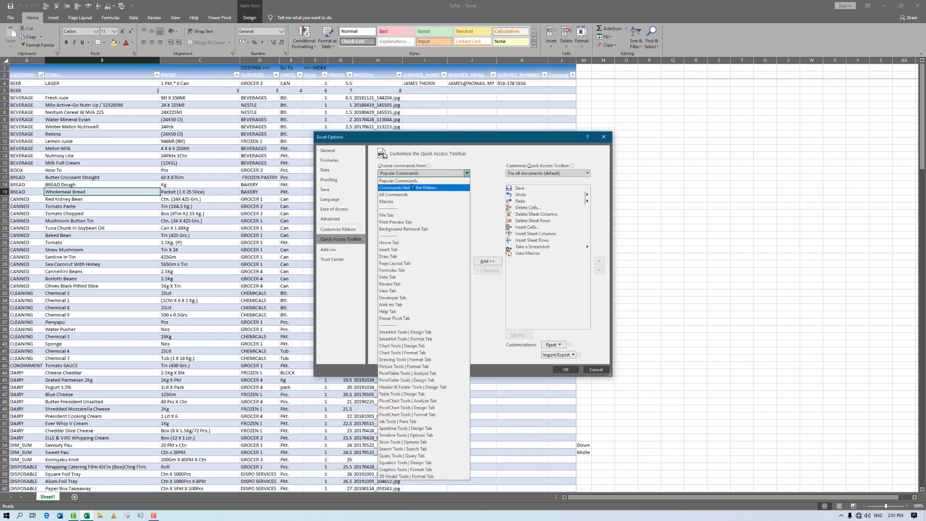
{"action": "left_click", "coordinate": [412, 188]}
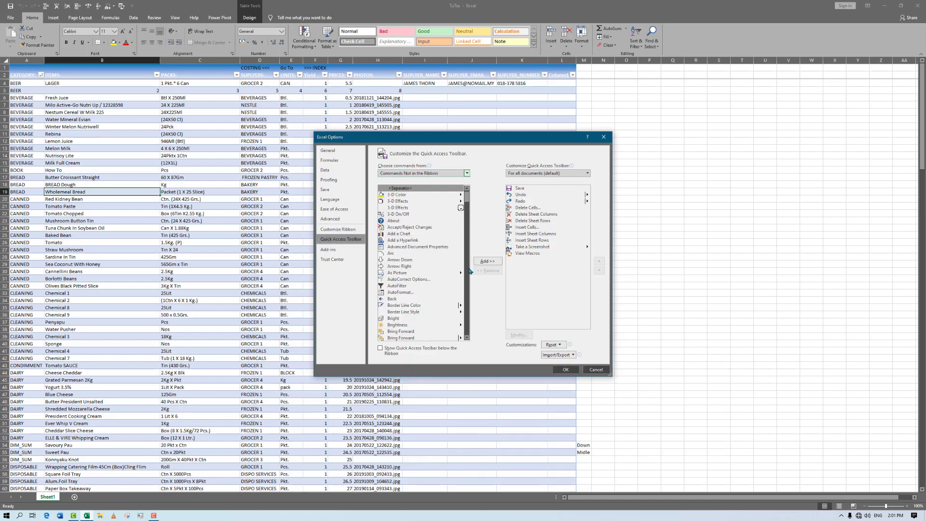
{"action": "scroll", "coordinate": [468, 271], "scroll_direction": "down", "scroll_amount": 20}
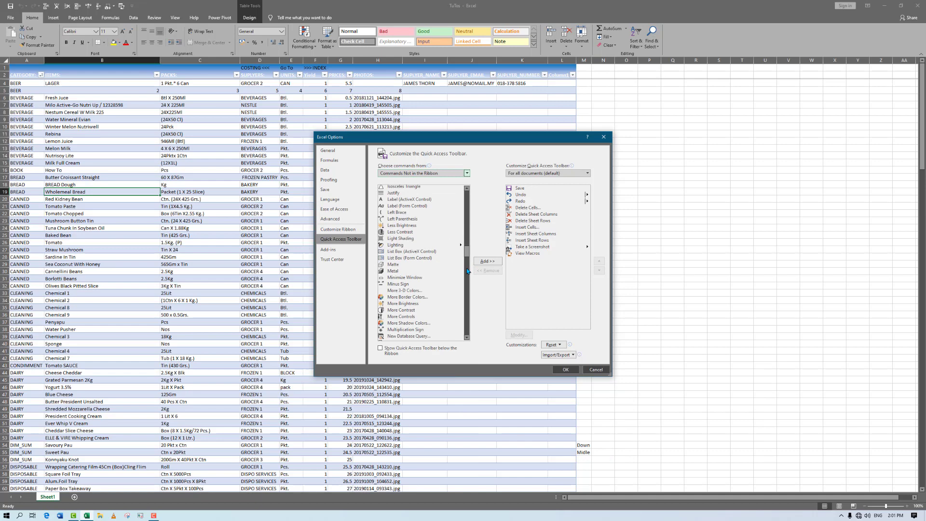
{"action": "scroll", "coordinate": [467, 271], "scroll_direction": "up", "scroll_amount": 15}
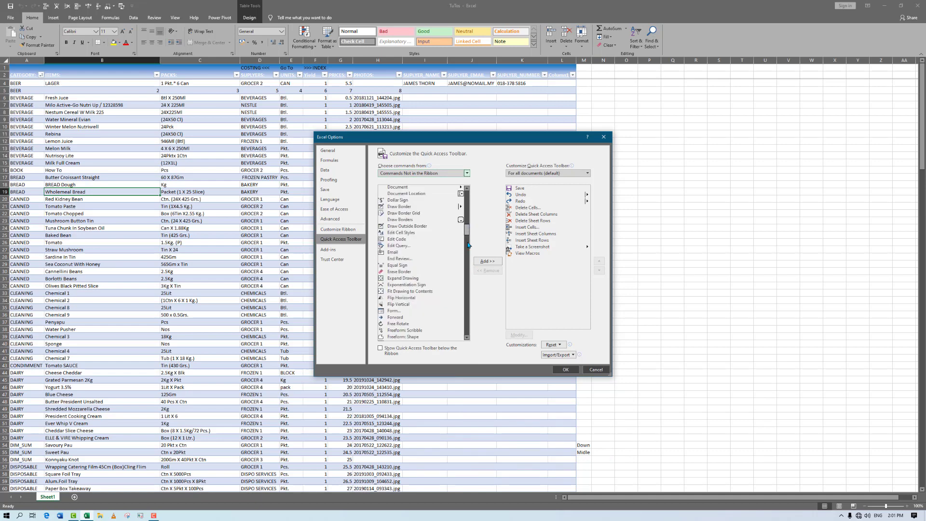
{"action": "left_click", "coordinate": [394, 311]}
{"action": "left_click", "coordinate": [487, 261]}
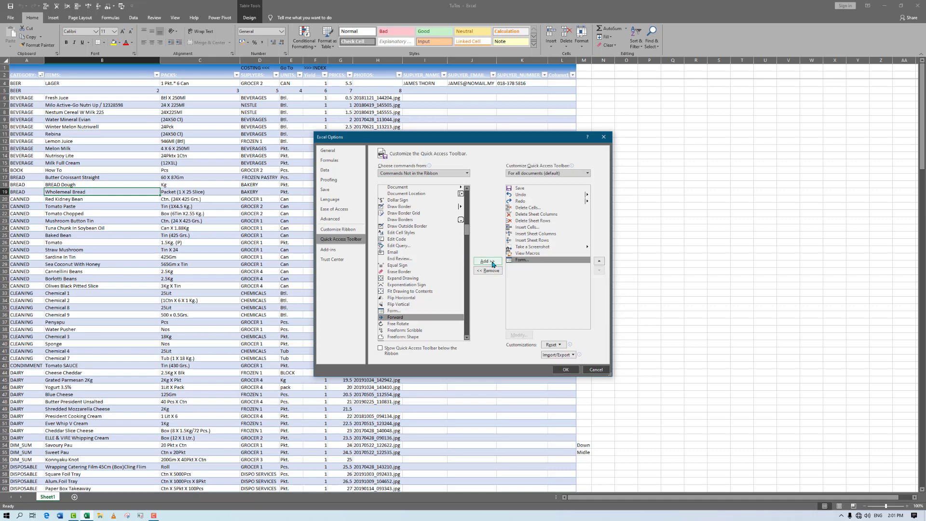
{"action": "left_click", "coordinate": [564, 369]}
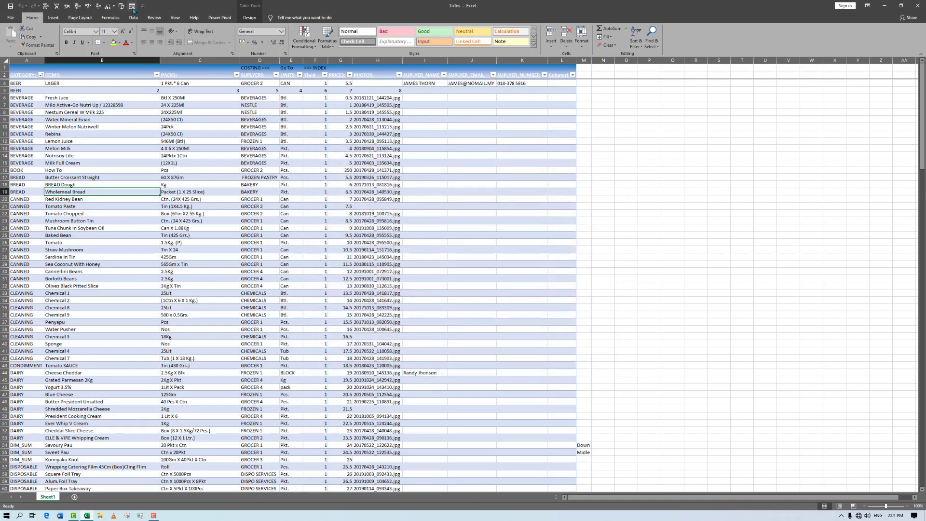
Open the inventory table's data form and restore the first record's original field values
{"action": "left_click", "coordinate": [133, 7]}
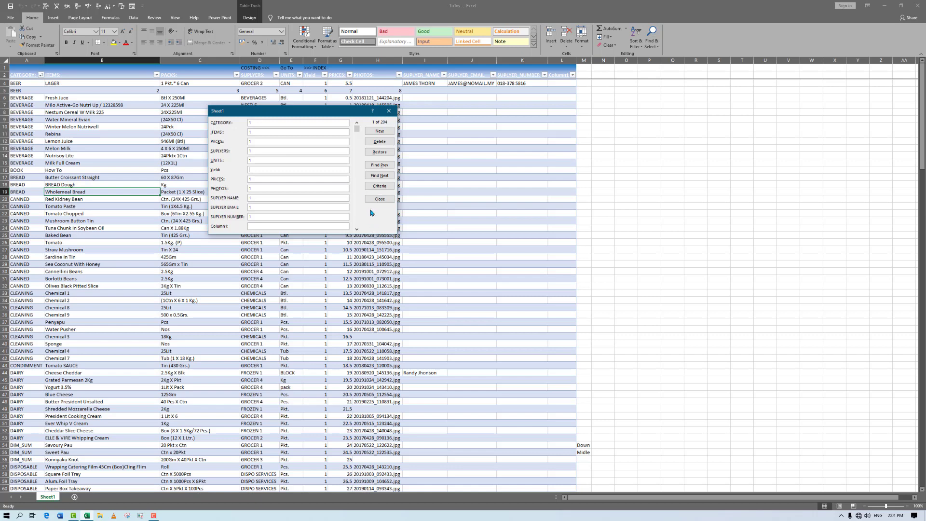
{"action": "left_click", "coordinate": [379, 152]}
In the third record, set the item to 1964, the pack to 6x 330Ml and the supplier to any, and close the form
{"action": "left_click", "coordinate": [381, 176]}
{"action": "left_click", "coordinate": [381, 176]}
{"action": "left_click", "coordinate": [261, 132]}
{"action": "key", "text": "Return"}
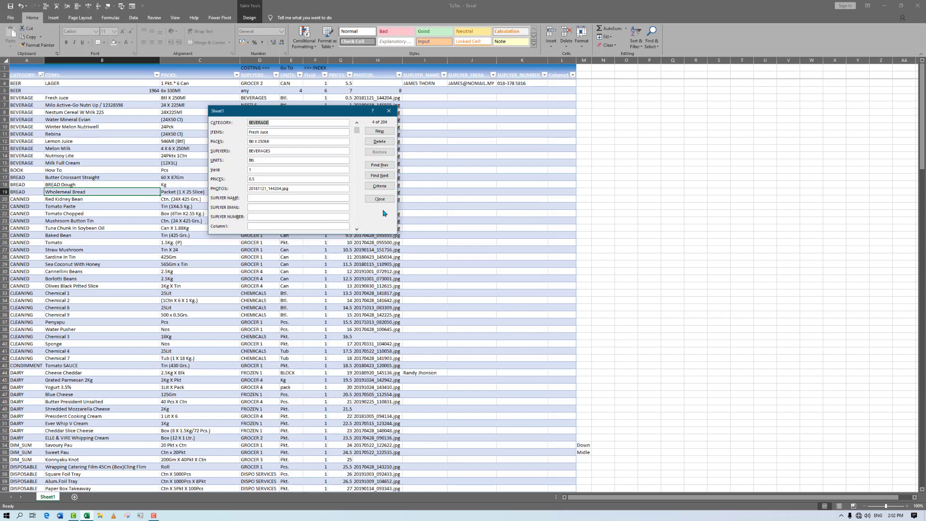
{"action": "left_click", "coordinate": [380, 175]}
{"action": "left_click", "coordinate": [383, 167]}
{"action": "left_click", "coordinate": [379, 199]}
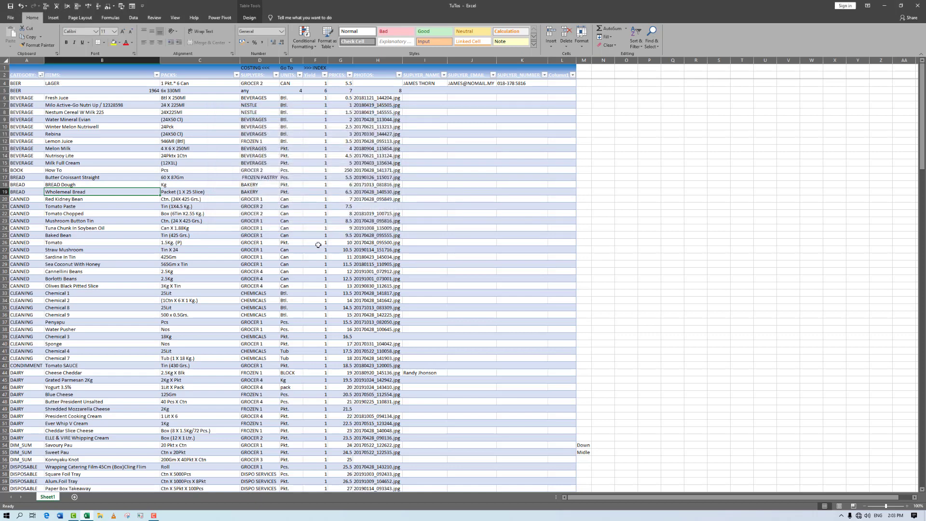